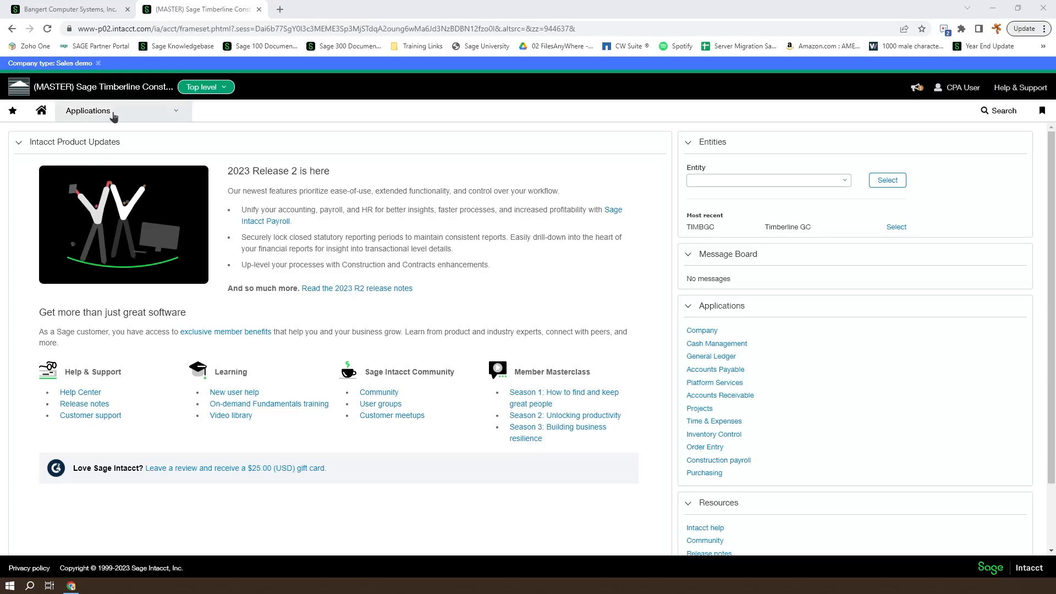
Open the Financial reports list from the Reports menu
{"action": "mouse_move", "coordinate": [165, 154]}
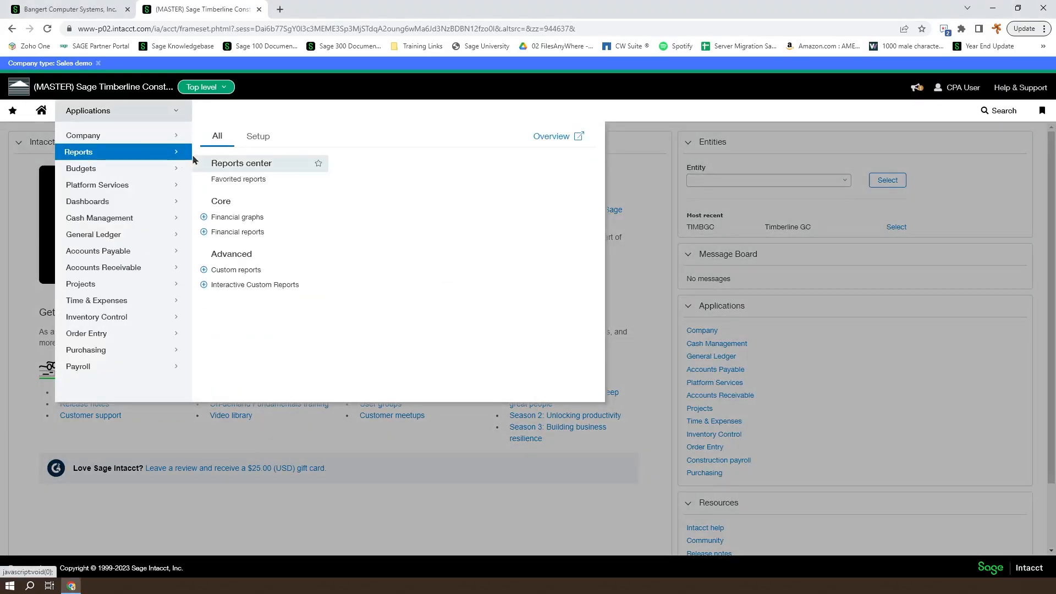
{"action": "left_click", "coordinate": [231, 233]}
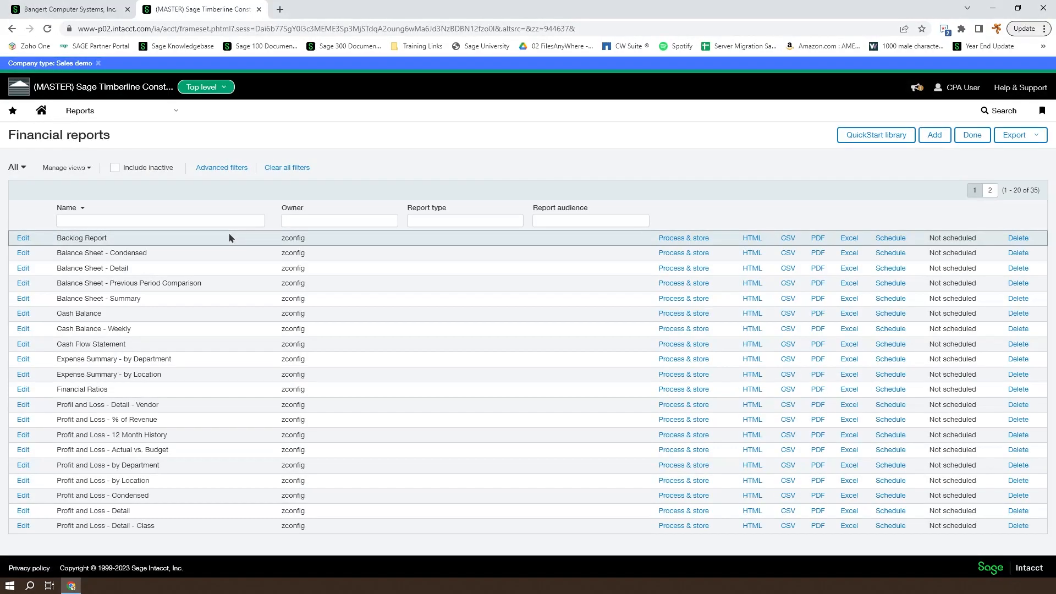
Go to page 2 of the report list and open Project Overview for editing
{"action": "left_click", "coordinate": [989, 190]}
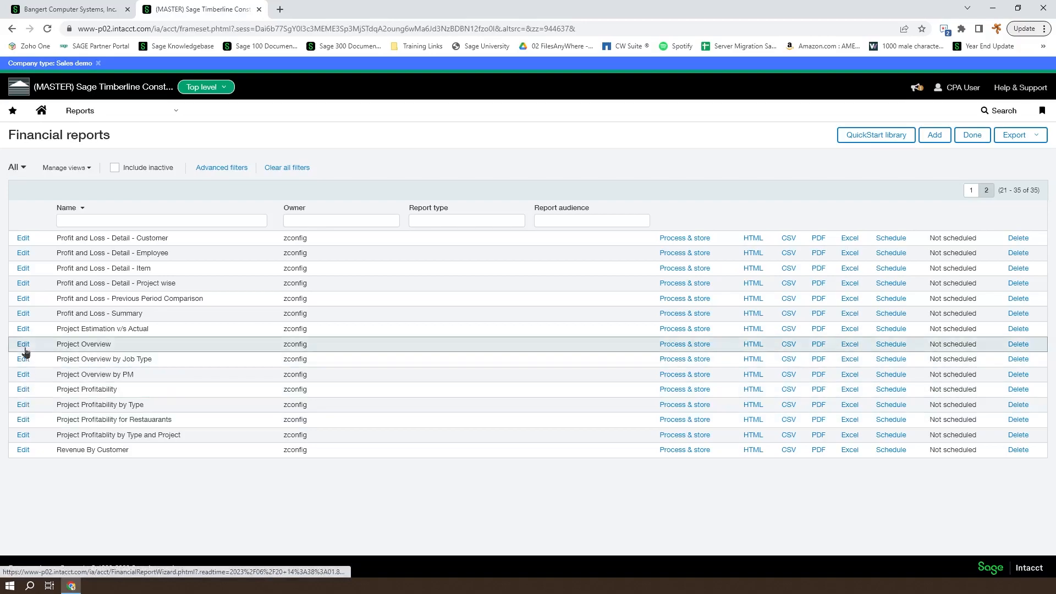
{"action": "left_click", "coordinate": [24, 344]}
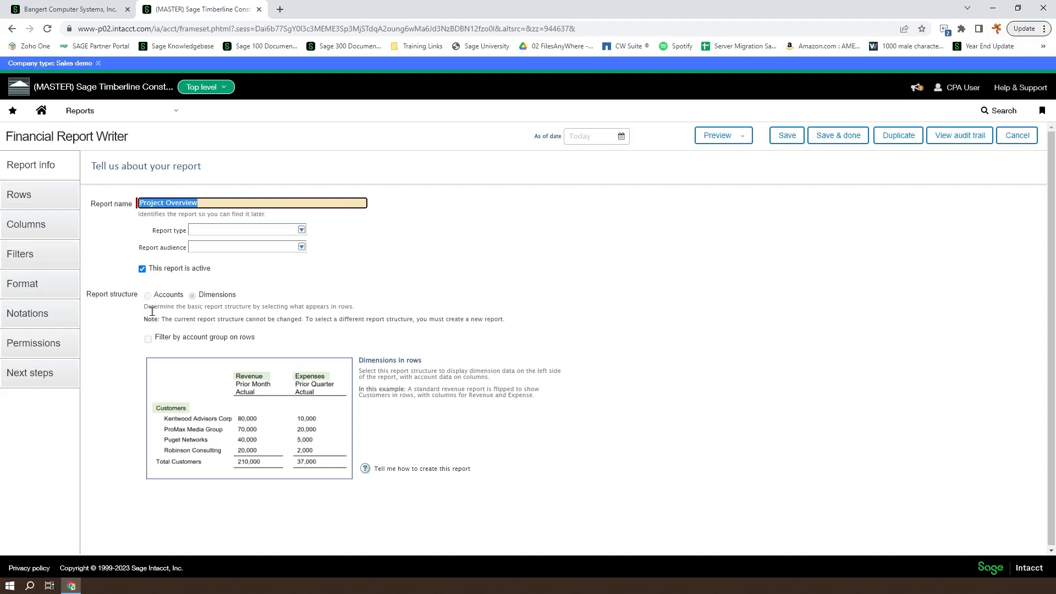
Review Project Overview's row definitions, then open its Format settings page
{"action": "left_click", "coordinate": [19, 195]}
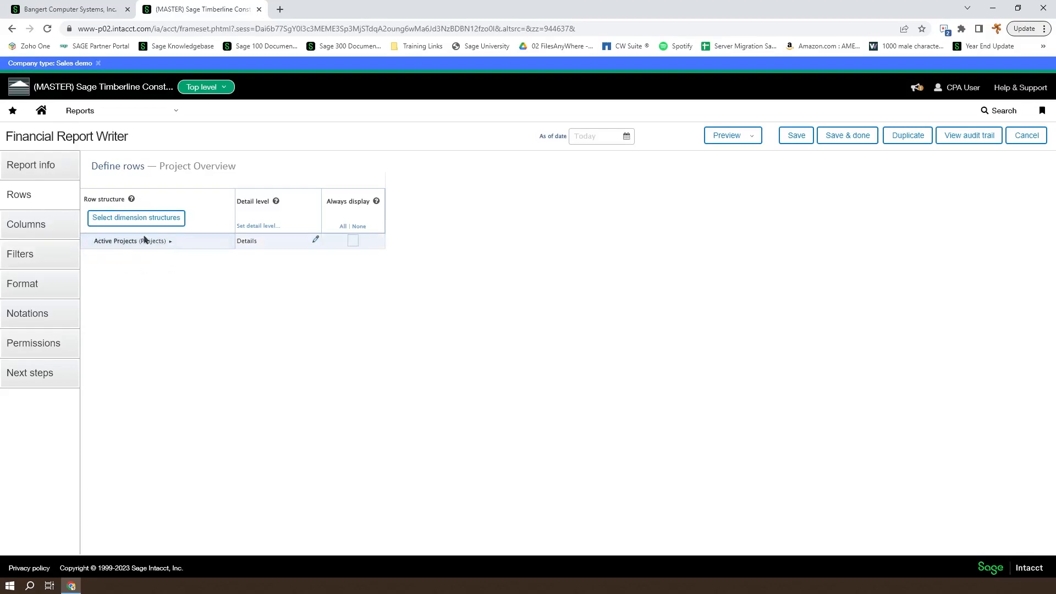
{"action": "left_click", "coordinate": [22, 284]}
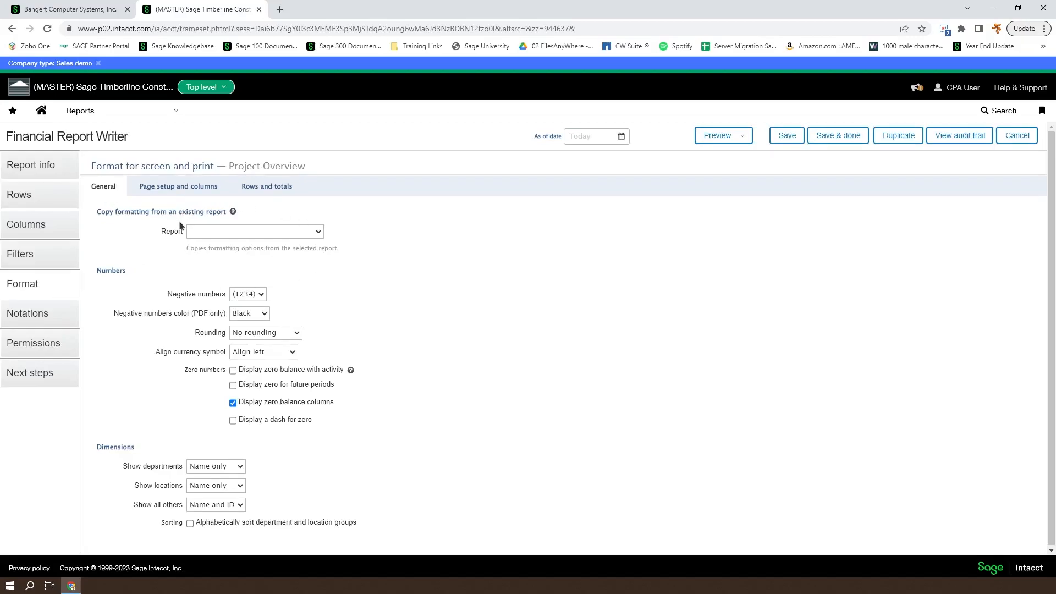
{"action": "left_click", "coordinate": [317, 233]}
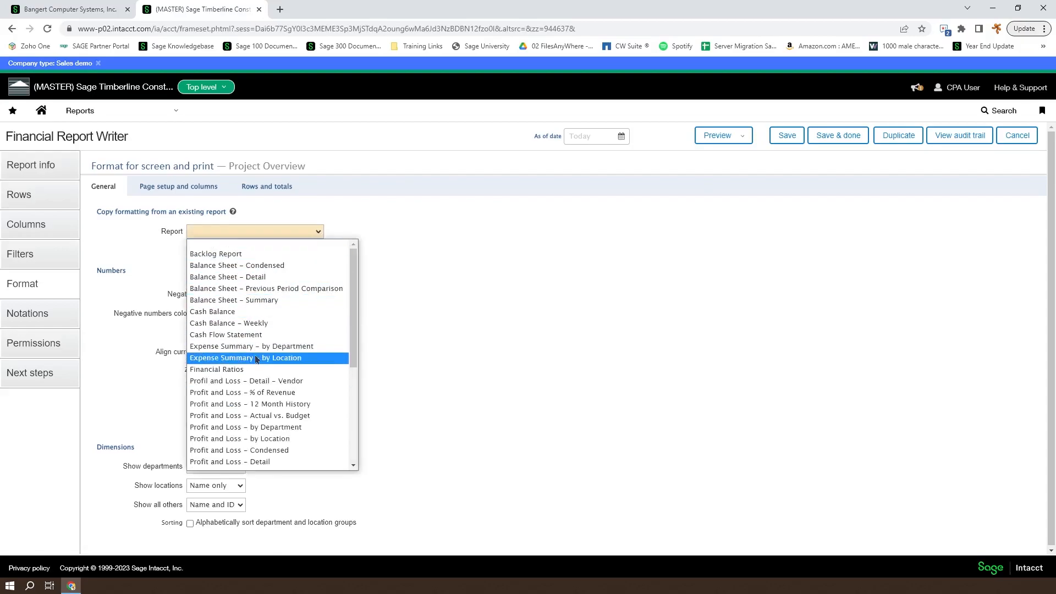
{"action": "left_click", "coordinate": [457, 339]}
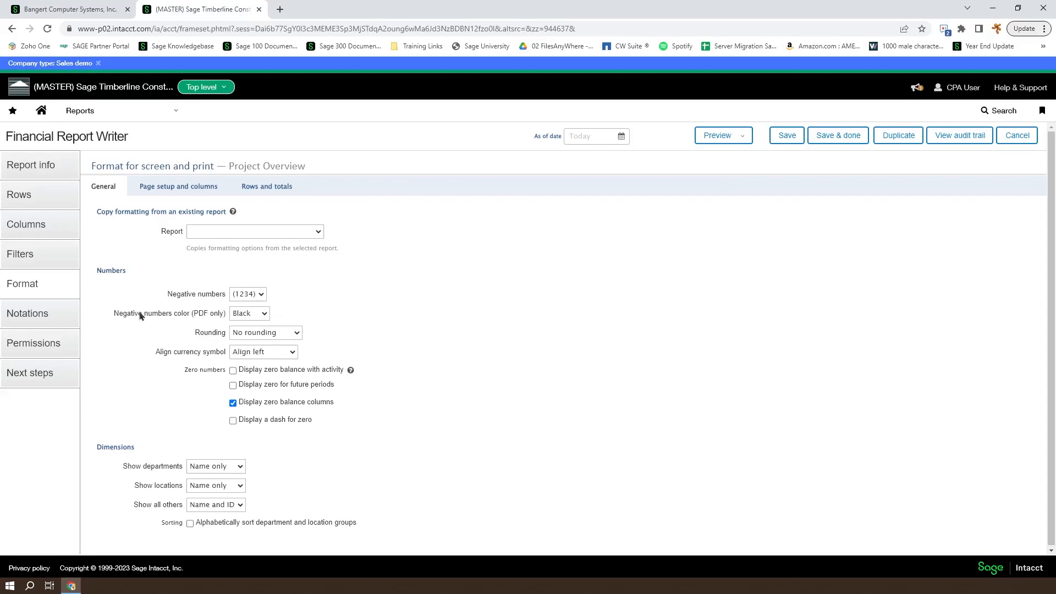
{"action": "left_click", "coordinate": [260, 294]}
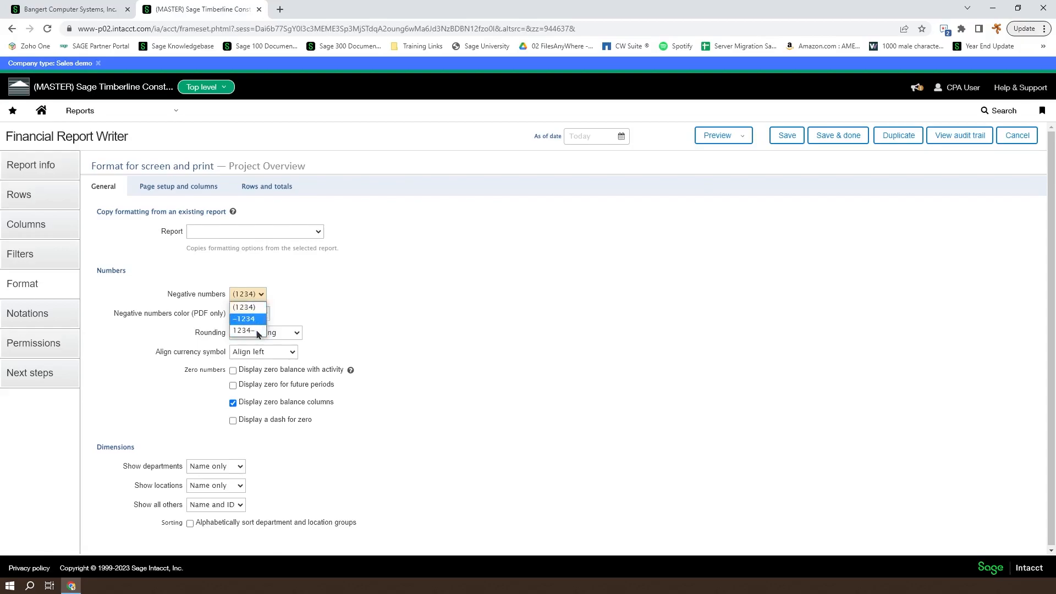
{"action": "left_click", "coordinate": [297, 316]}
{"action": "left_click", "coordinate": [260, 294]}
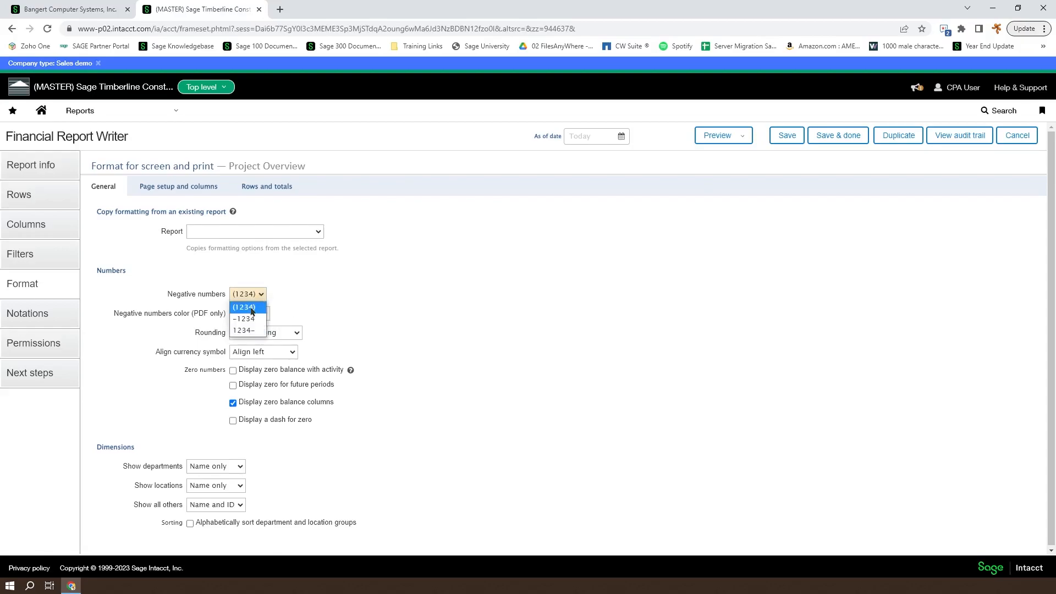
{"action": "left_click", "coordinate": [270, 333]}
{"action": "left_click", "coordinate": [262, 318]}
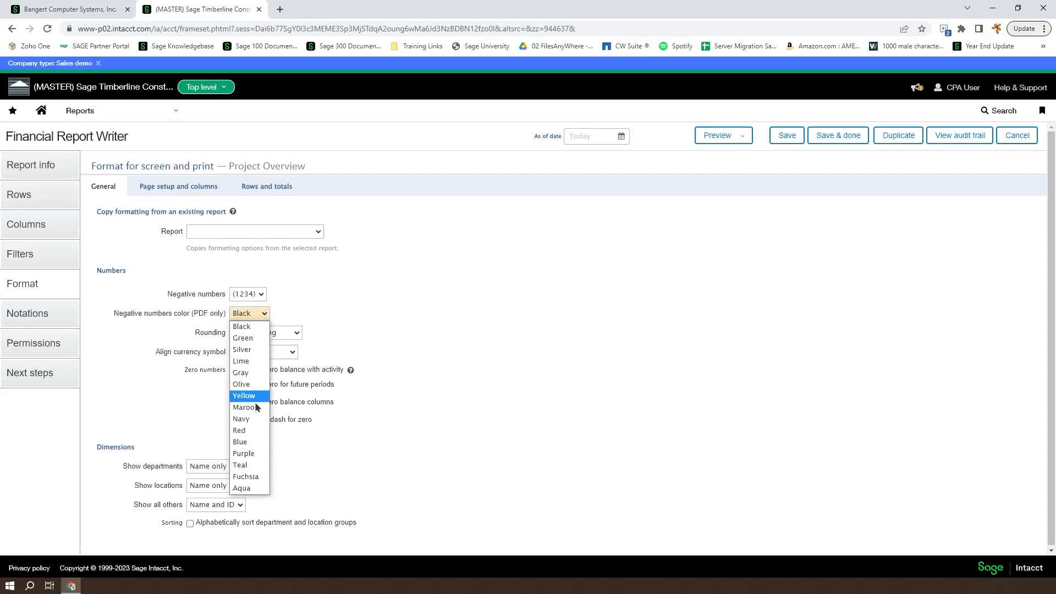
{"action": "left_click", "coordinate": [357, 320]}
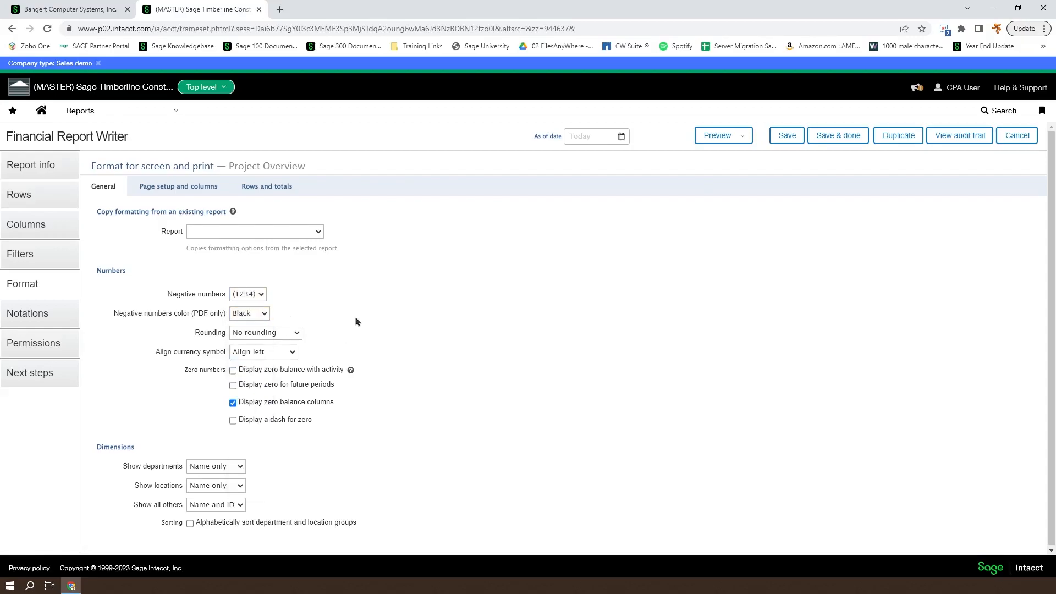
{"action": "left_click", "coordinate": [298, 333]}
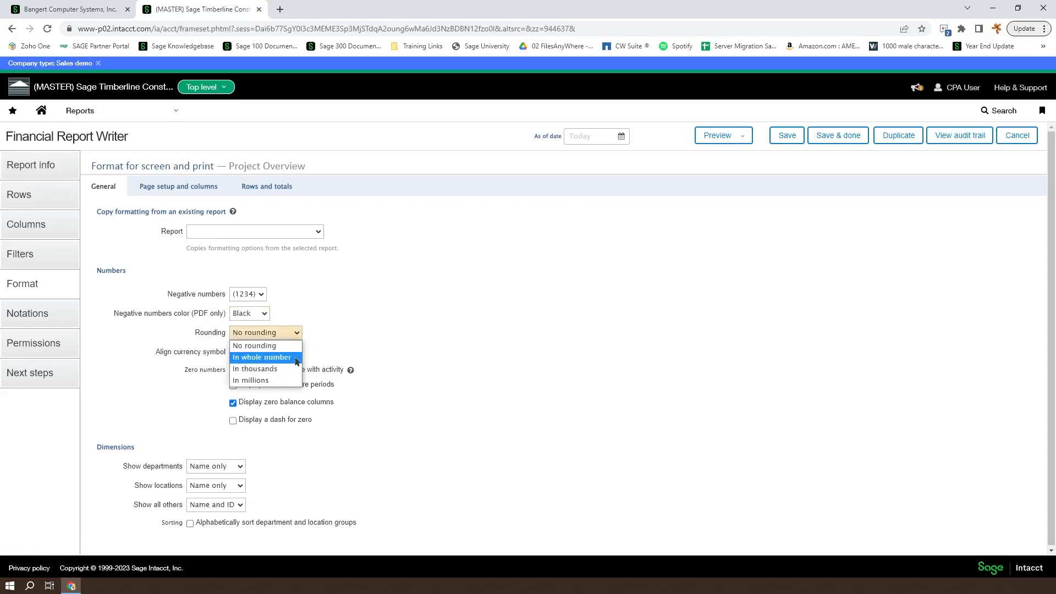
{"action": "left_click", "coordinate": [347, 326]}
{"action": "left_click", "coordinate": [290, 352]}
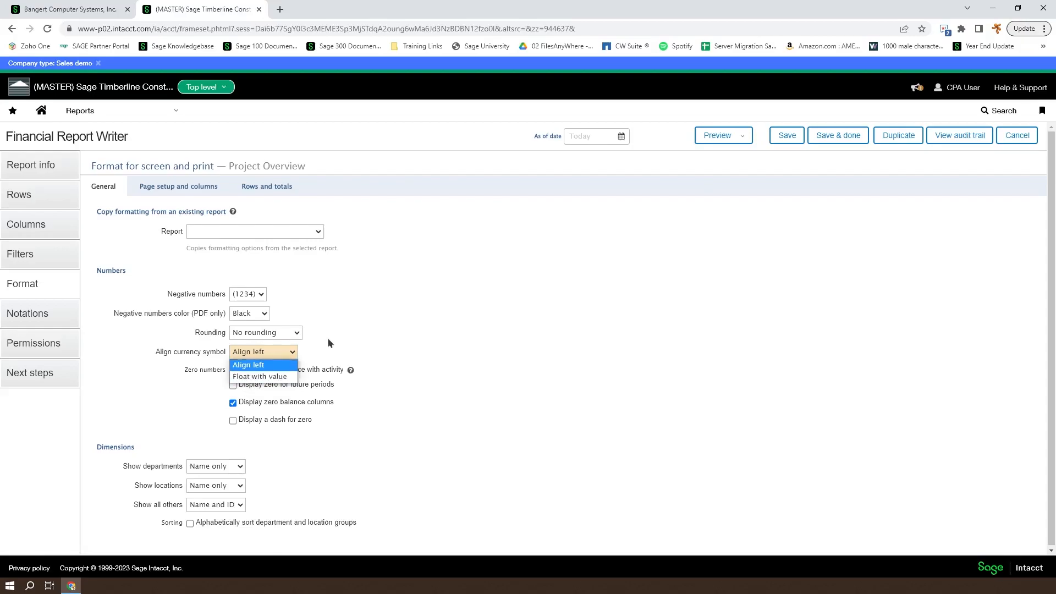
{"action": "left_click", "coordinate": [249, 365]}
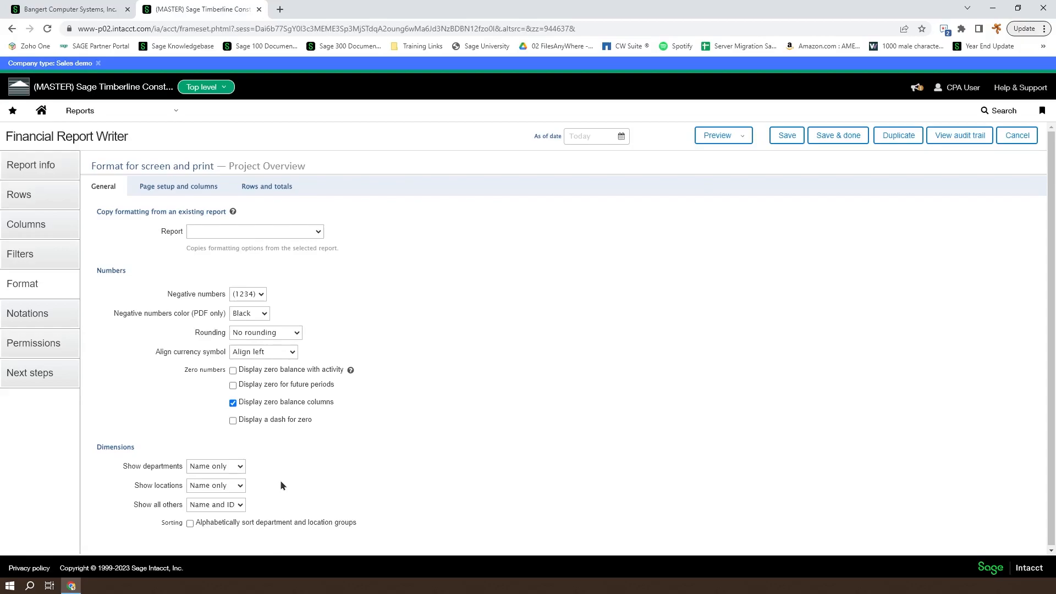
Leave the Show locations, departments and other-dimension options unchanged and go to Page setup and columns
{"action": "left_click", "coordinate": [241, 485]}
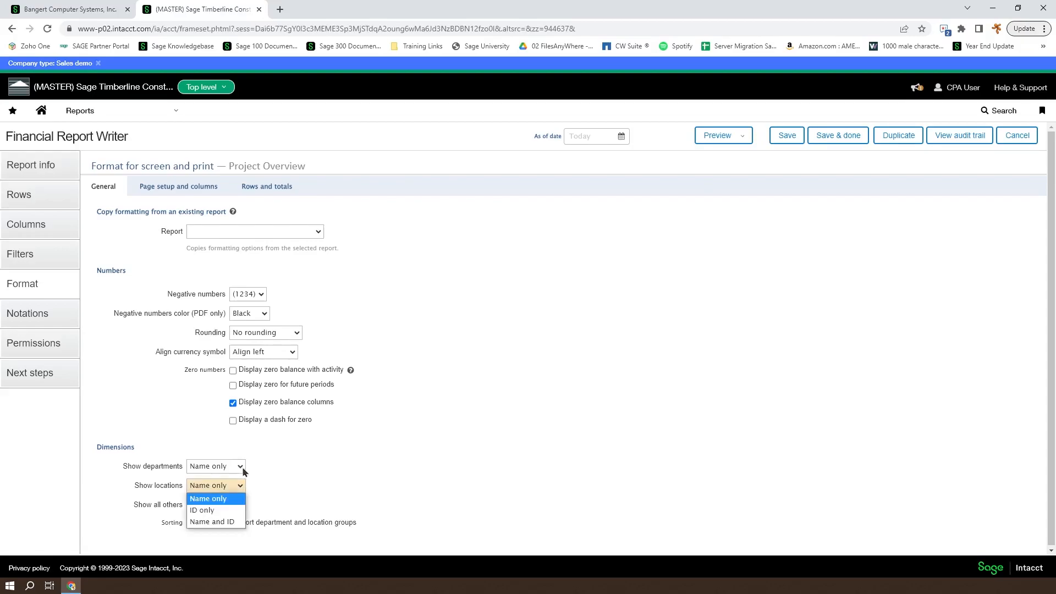
{"action": "left_click", "coordinate": [242, 467]}
{"action": "left_click", "coordinate": [270, 485]}
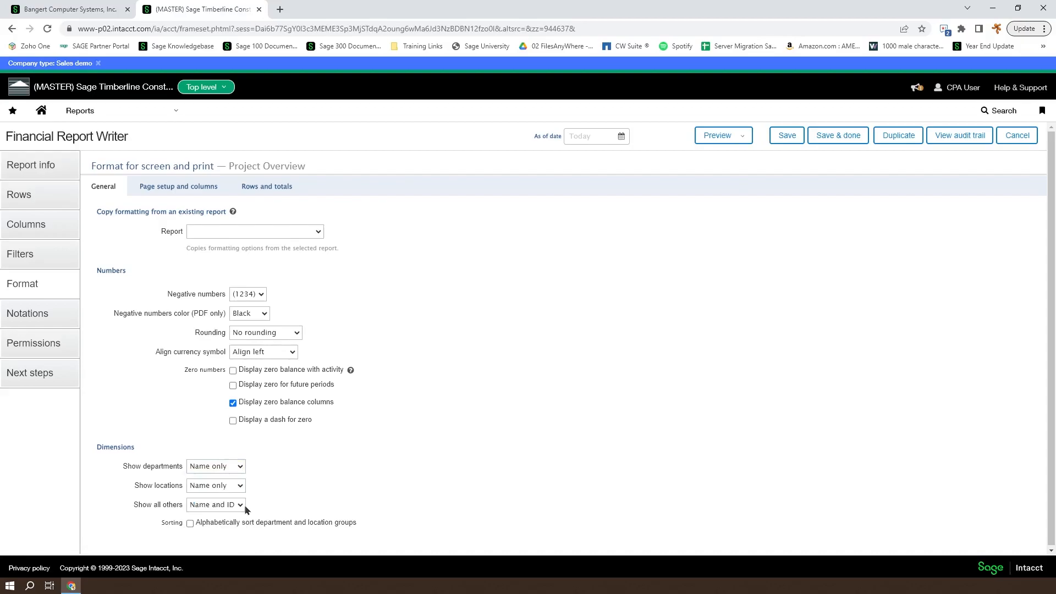
{"action": "left_click", "coordinate": [242, 507]}
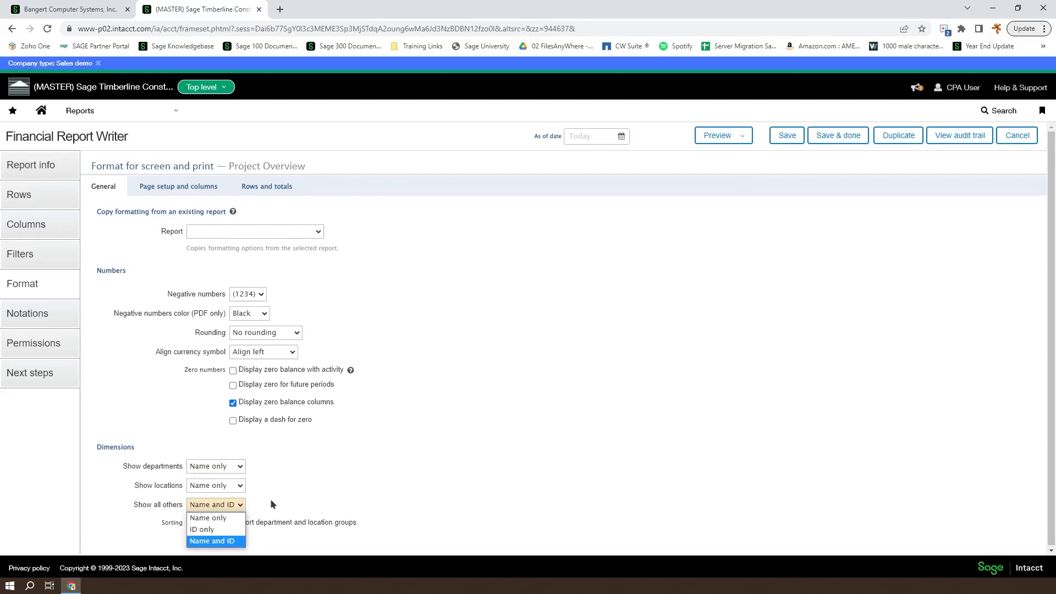
{"action": "left_click", "coordinate": [267, 504]}
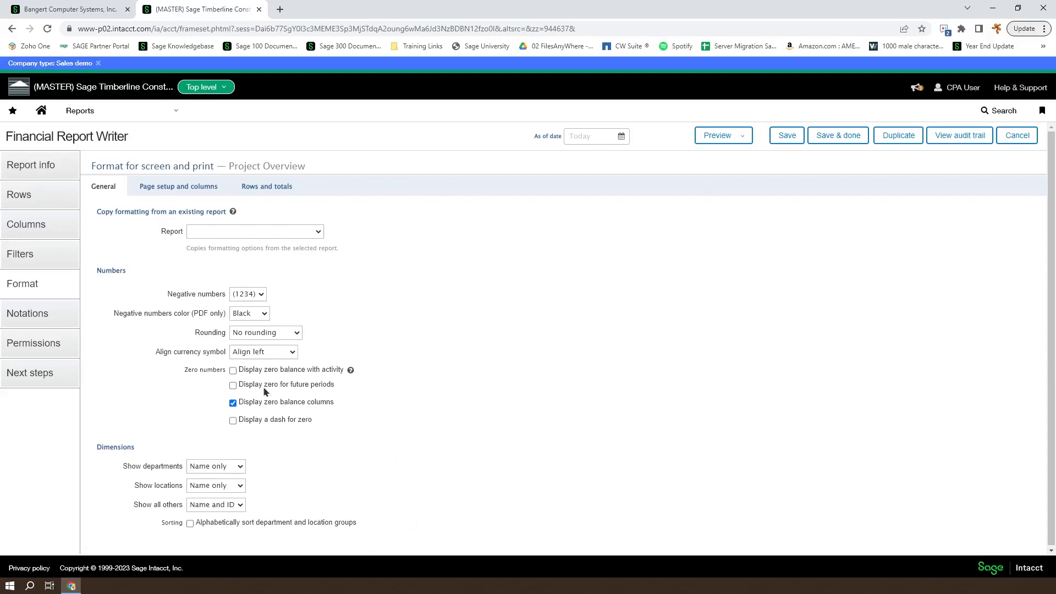
{"action": "left_click", "coordinate": [155, 187]}
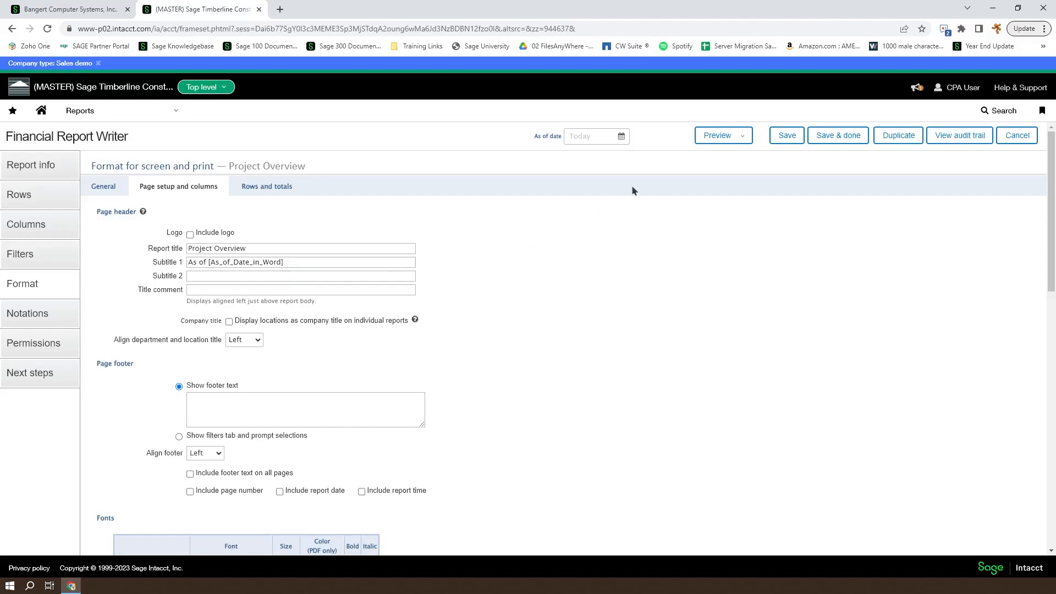
Preview Project Overview as a PDF and check its company name, title and 'As of June 20, 2023' headings
{"action": "left_click", "coordinate": [719, 136]}
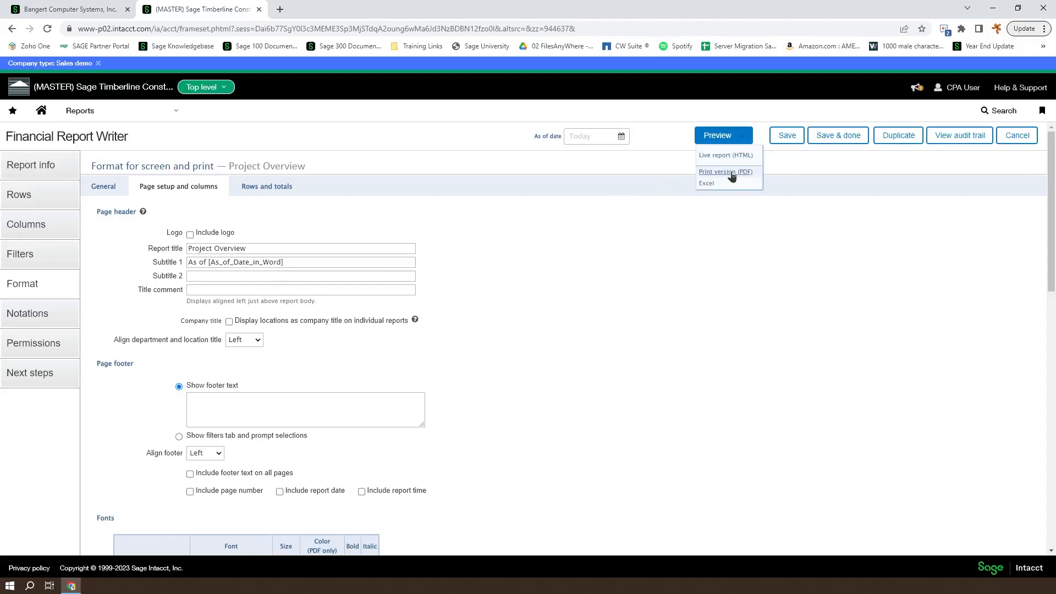
{"action": "left_click", "coordinate": [731, 172]}
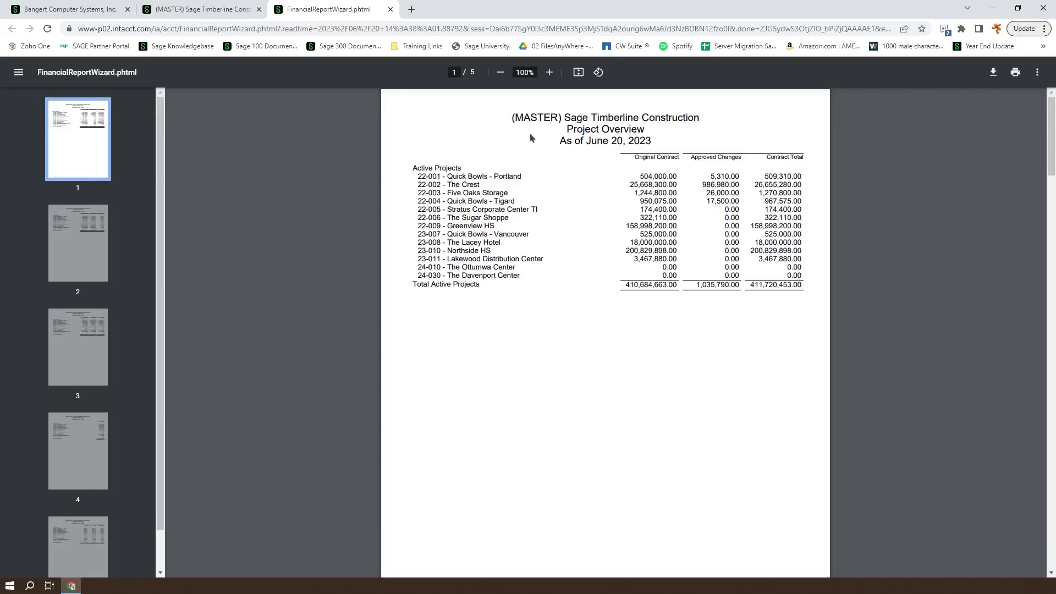
{"action": "left_click_drag", "start_coordinate": [518, 118], "coordinate": [639, 142]}
{"action": "left_click_drag", "start_coordinate": [567, 129], "coordinate": [642, 131]}
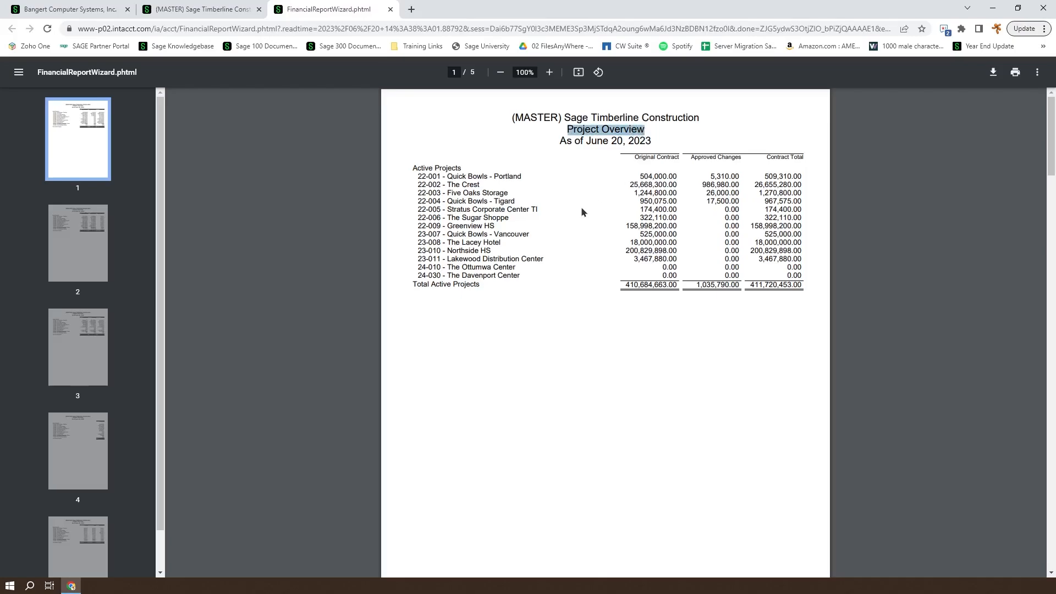
{"action": "left_click_drag", "start_coordinate": [560, 141], "coordinate": [653, 143]}
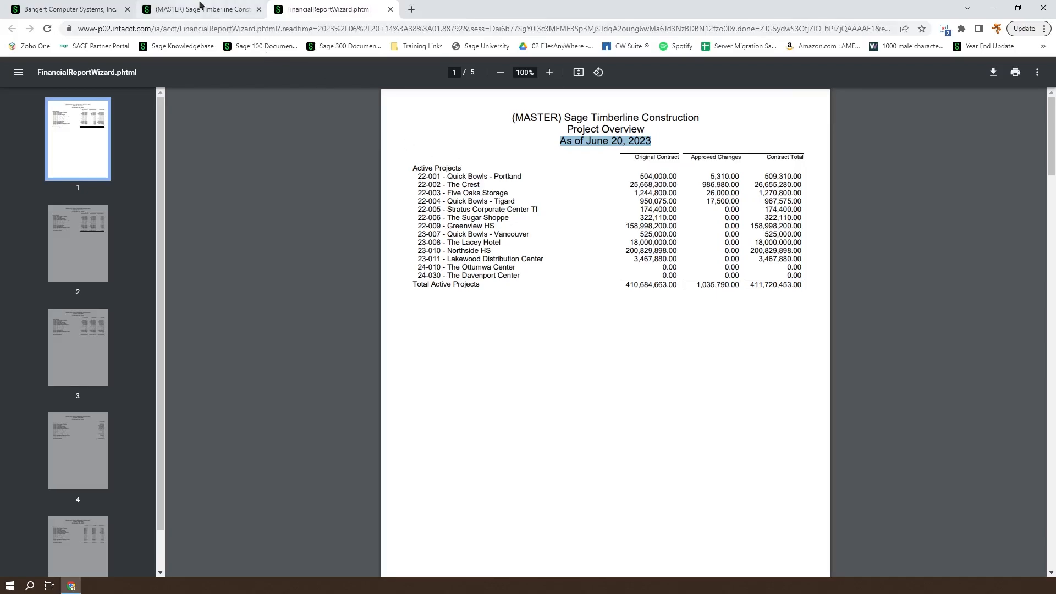
{"action": "left_click", "coordinate": [214, 11]}
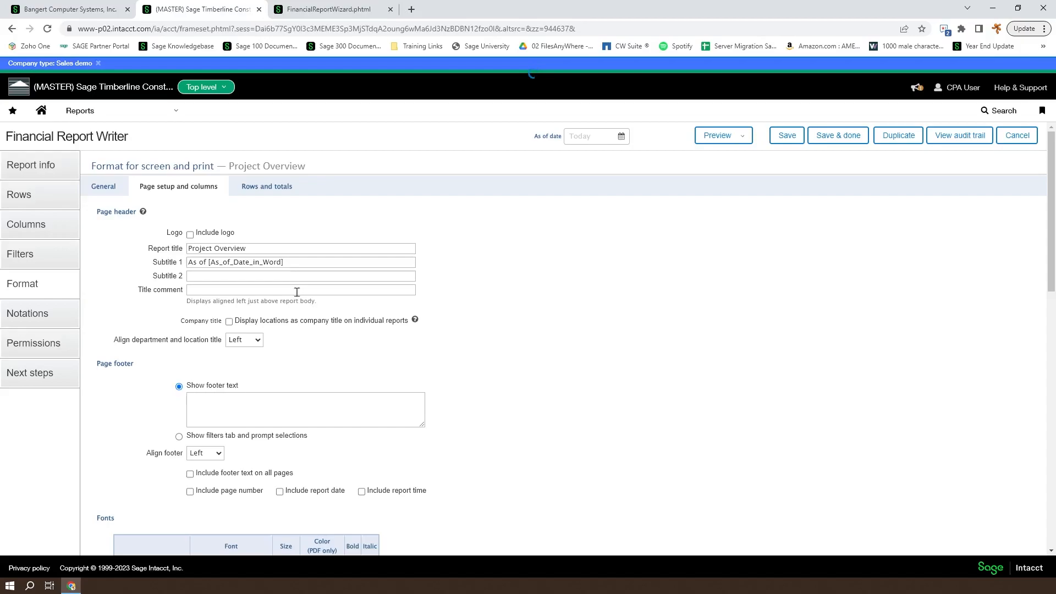
Copy Subtitle 1's 'As of [As_of_Date_in_Word]' into Subtitle 2 and view the Page header help
{"action": "left_click", "coordinate": [197, 290]}
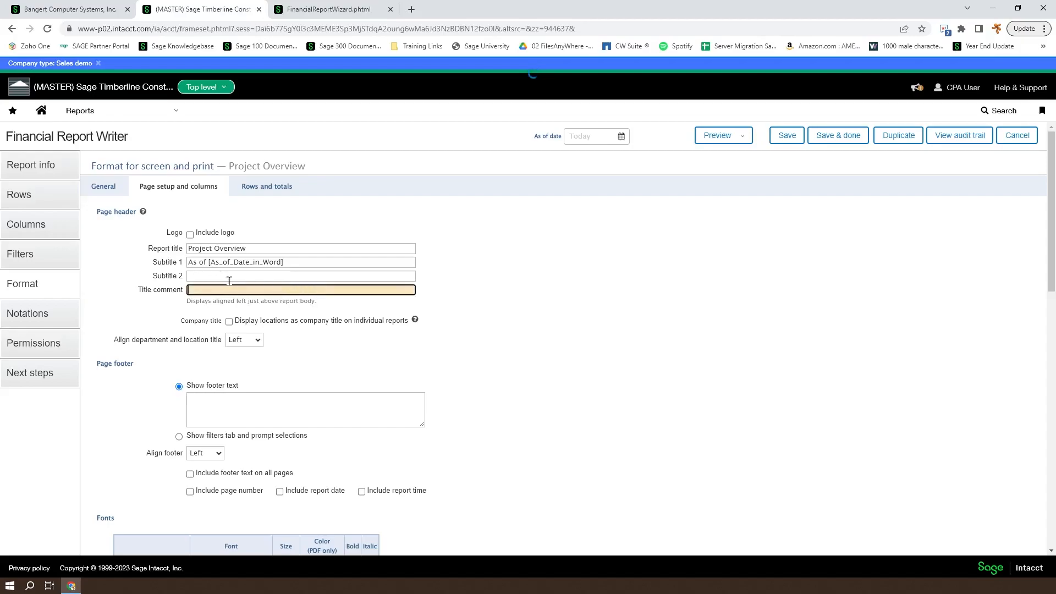
{"action": "left_click", "coordinate": [226, 276]}
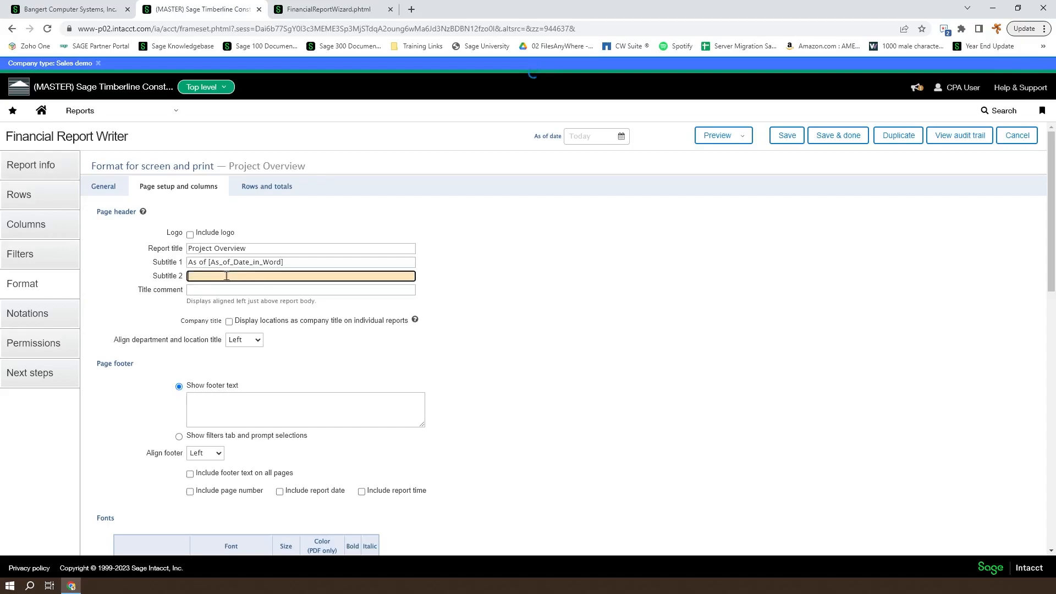
{"action": "left_click_drag", "start_coordinate": [304, 262], "coordinate": [130, 263]}
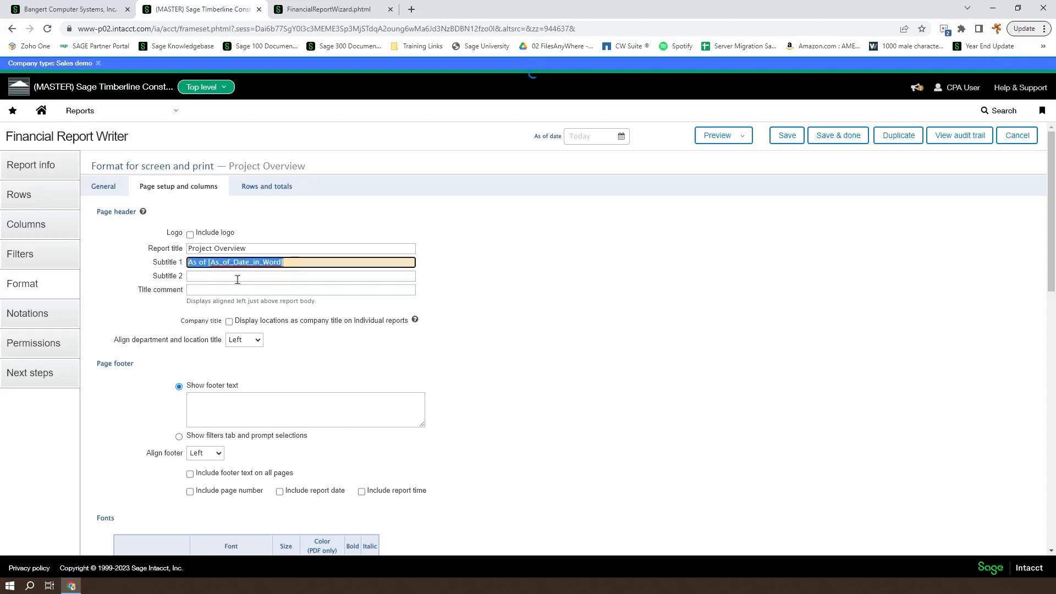
{"action": "left_click", "coordinate": [265, 280]}
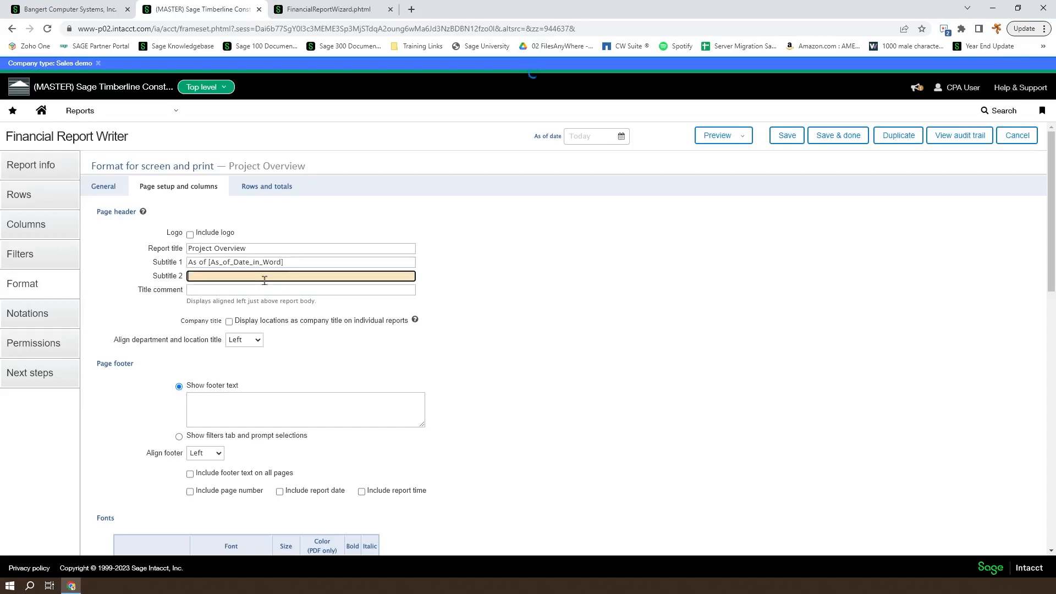
{"action": "left_click_drag", "start_coordinate": [288, 262], "coordinate": [153, 265]}
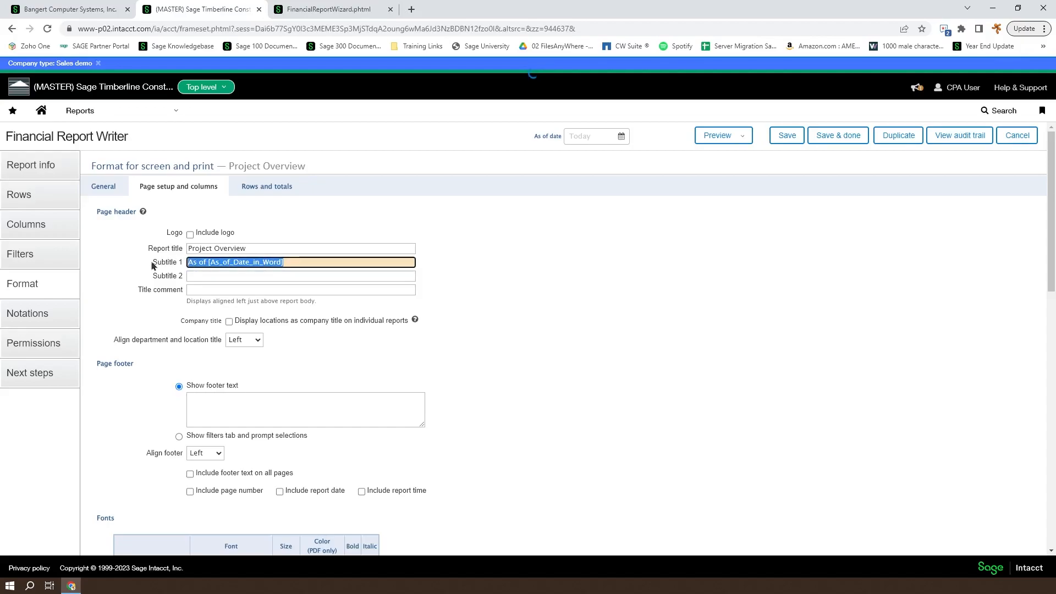
{"action": "key", "text": "ctrl+c"}
{"action": "left_click", "coordinate": [191, 275]}
{"action": "key", "text": "ctrl+v"}
{"action": "left_click_drag", "start_coordinate": [296, 277], "coordinate": [210, 277]}
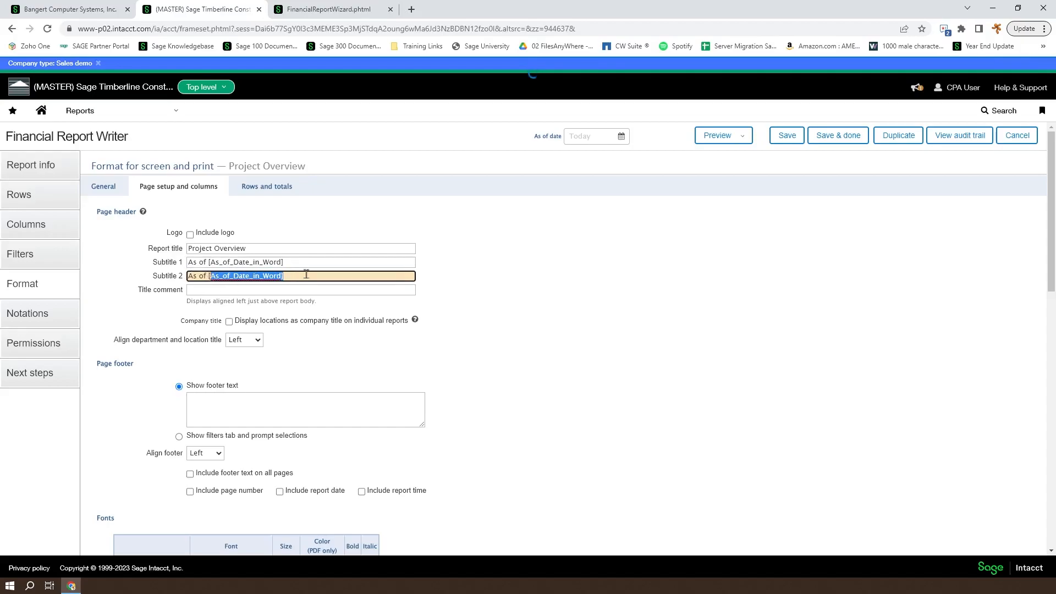
{"action": "left_click", "coordinate": [143, 211]}
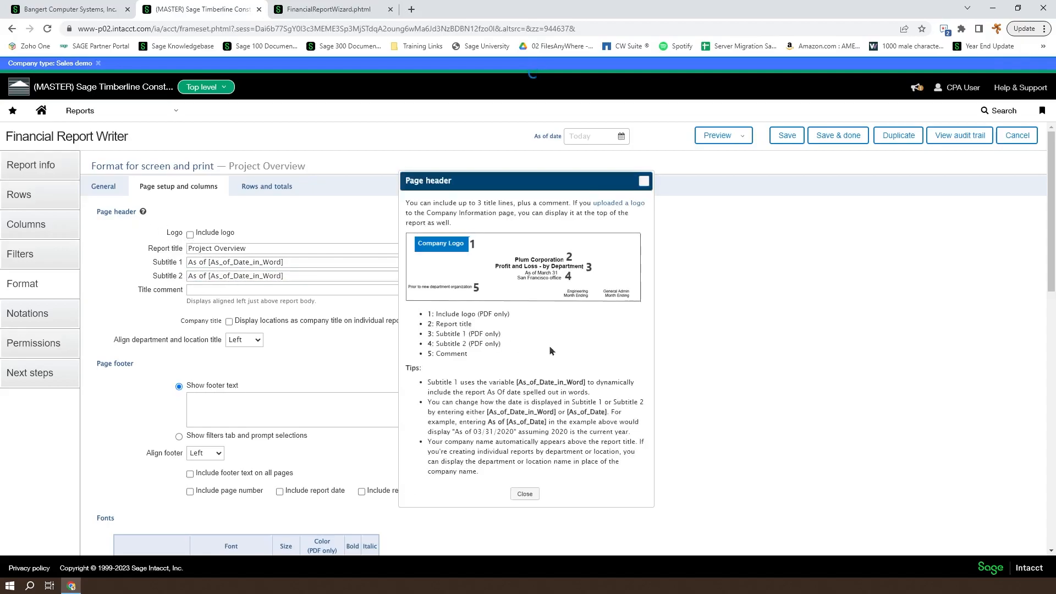
Note the [As_of_Date] variable in the Page header tips, then close the help
{"action": "left_click_drag", "start_coordinate": [606, 414], "coordinate": [569, 419]}
{"action": "left_click", "coordinate": [644, 181]}
Change Subtitle 2 to 'As of [As_of_Date]' with correct spacing
{"action": "left_click_drag", "start_coordinate": [292, 276], "coordinate": [207, 275]}
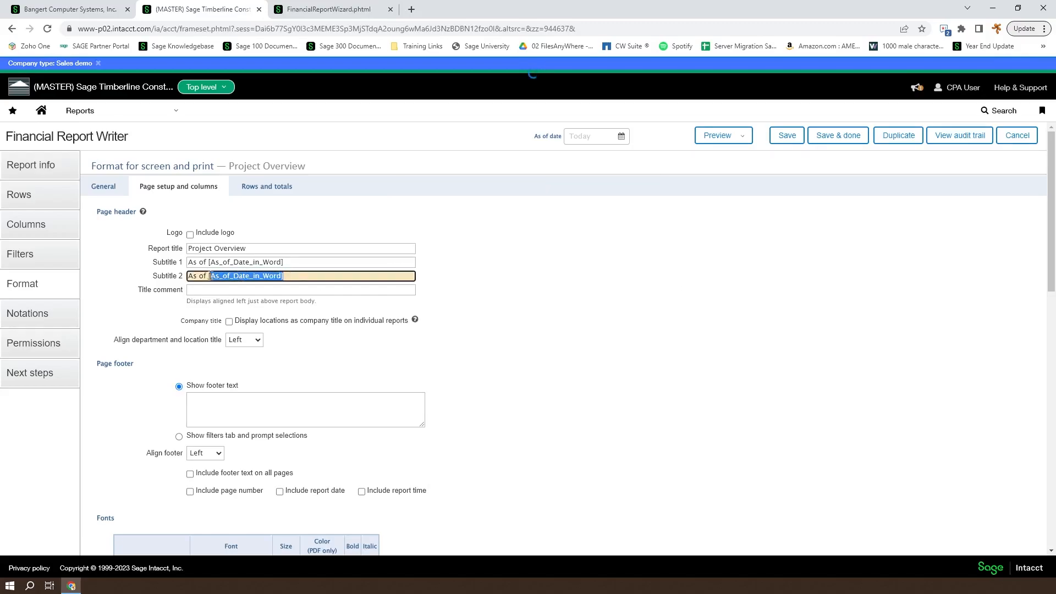
{"action": "key", "text": "ctrl+v"}
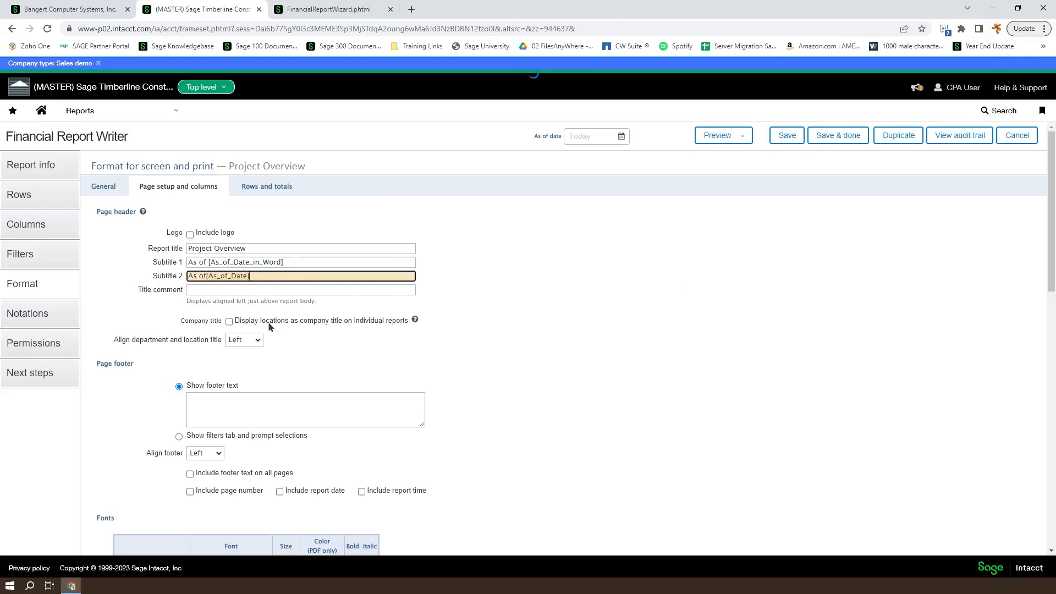
{"action": "left_click", "coordinate": [208, 275]}
{"action": "key", "text": "BackSpace"}
{"action": "key", "text": "Left"}
Enter the title comment 'Test Title Comment' and preview the report as a PDF
{"action": "left_click", "coordinate": [238, 289]}
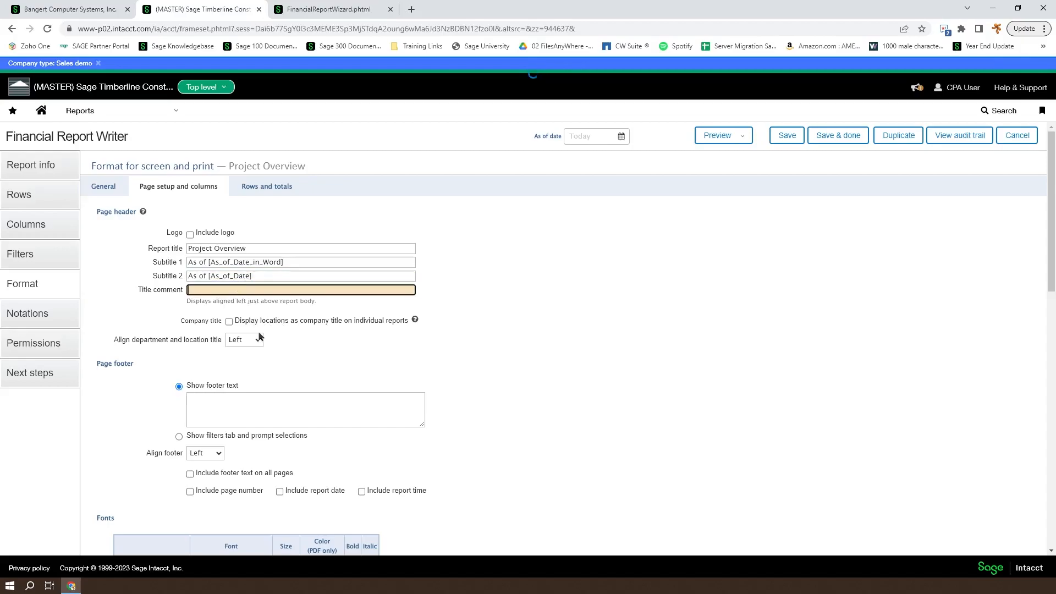
{"action": "type", "text": "Test Title Comment"}
{"action": "left_click", "coordinate": [717, 142]}
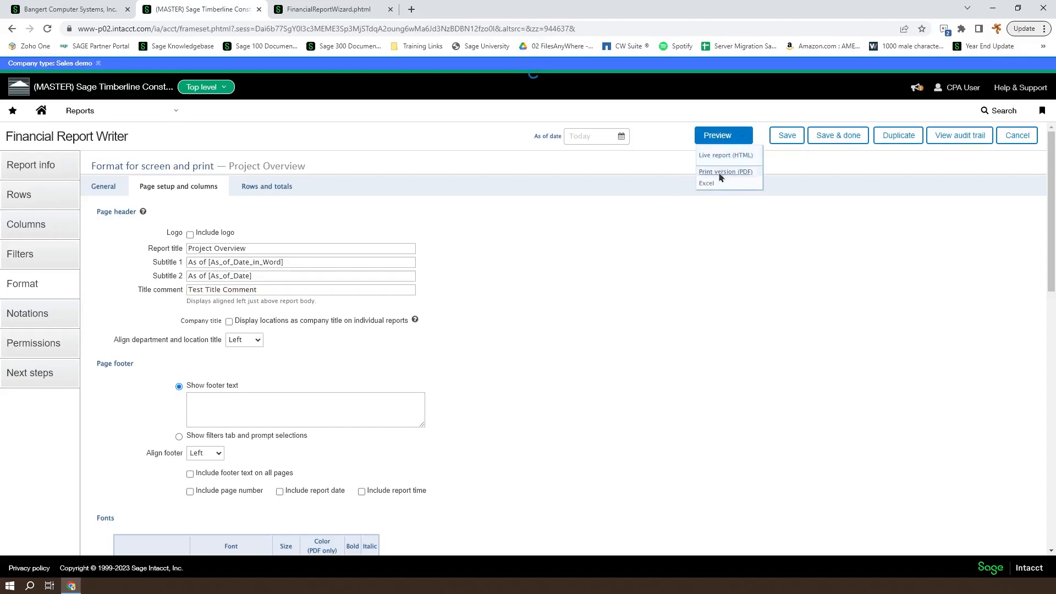
{"action": "left_click", "coordinate": [720, 177]}
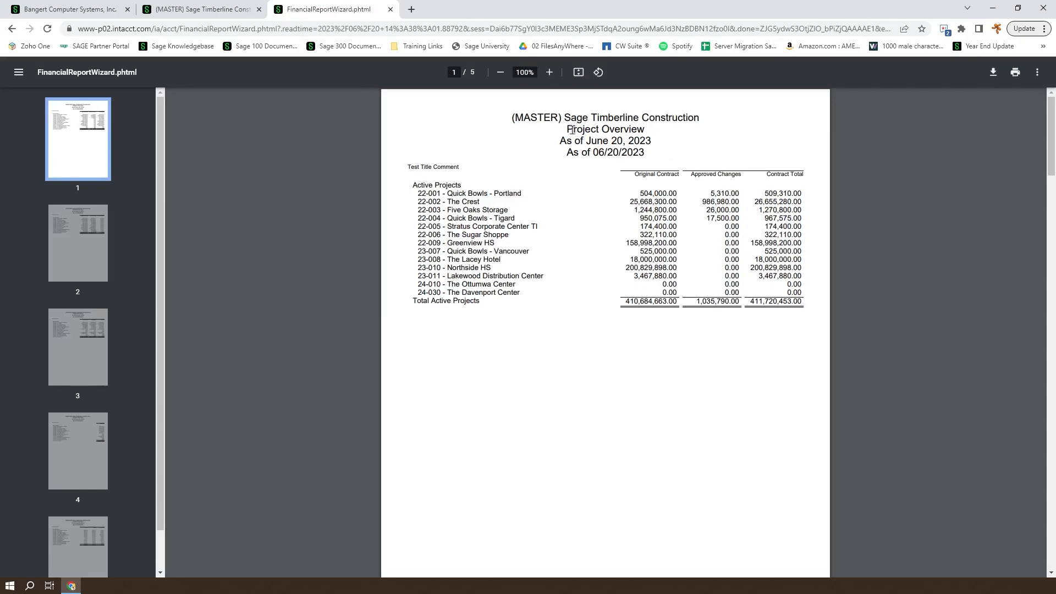
Compare the PDF's title, both 'As of' date lines and Test Title Comment, then return to the writer
{"action": "left_click_drag", "start_coordinate": [566, 129], "coordinate": [662, 132]}
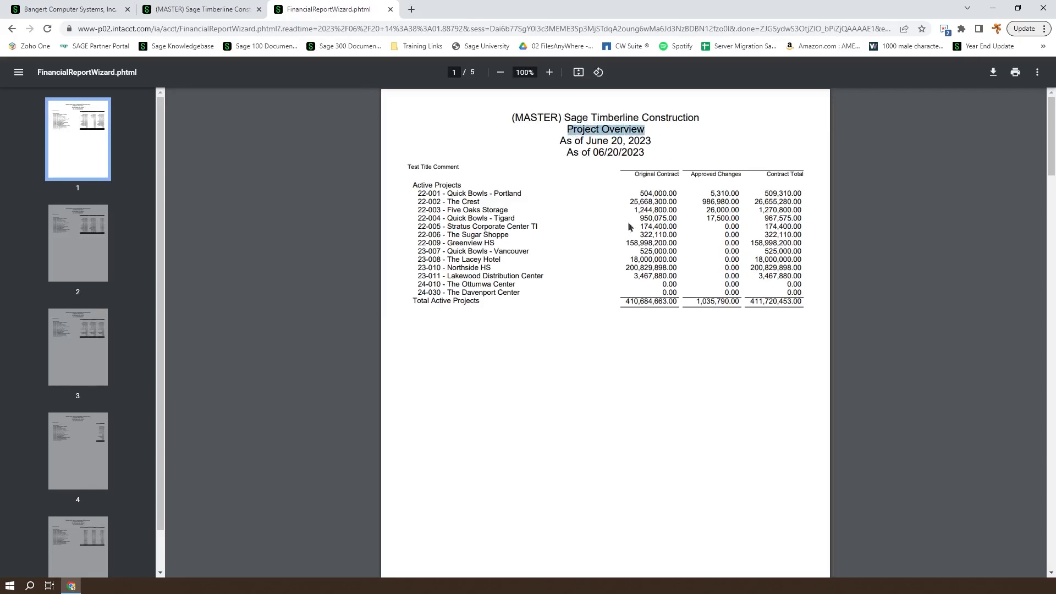
{"action": "left_click_drag", "start_coordinate": [561, 142], "coordinate": [652, 141]}
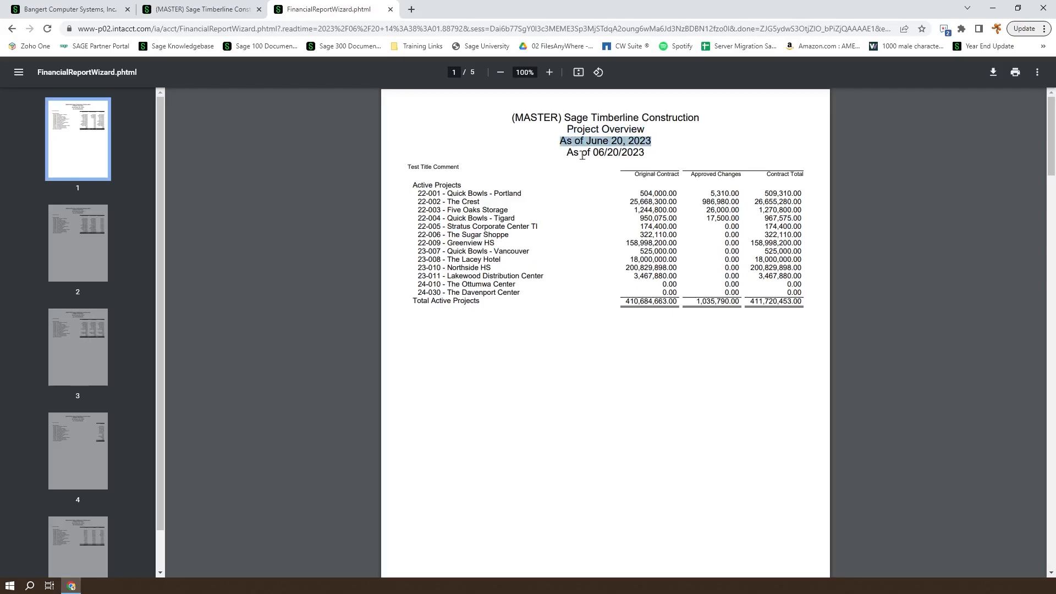
{"action": "left_click_drag", "start_coordinate": [567, 153], "coordinate": [647, 153]}
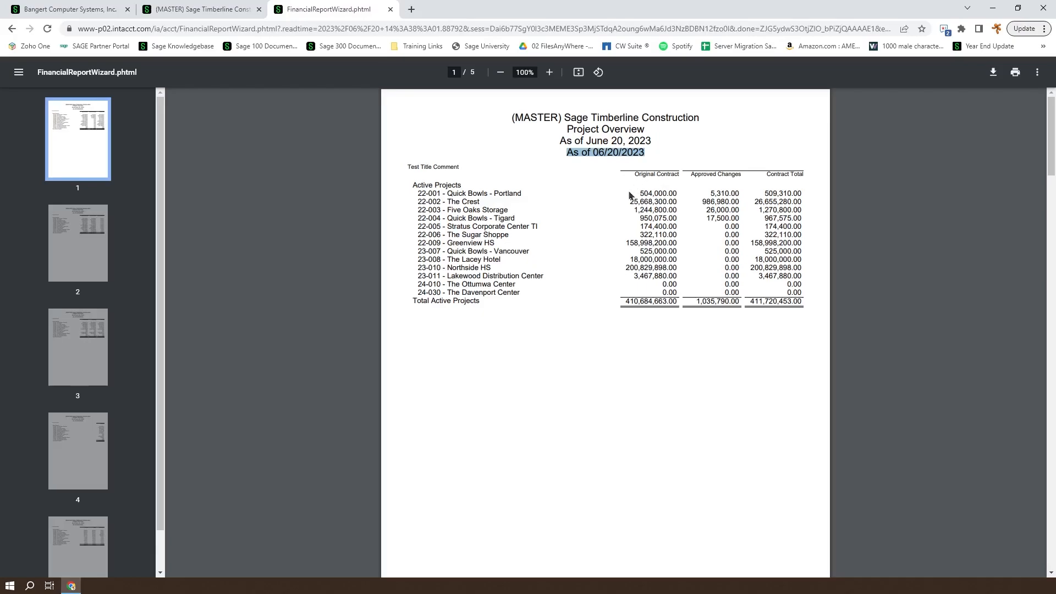
{"action": "left_click", "coordinate": [410, 168]}
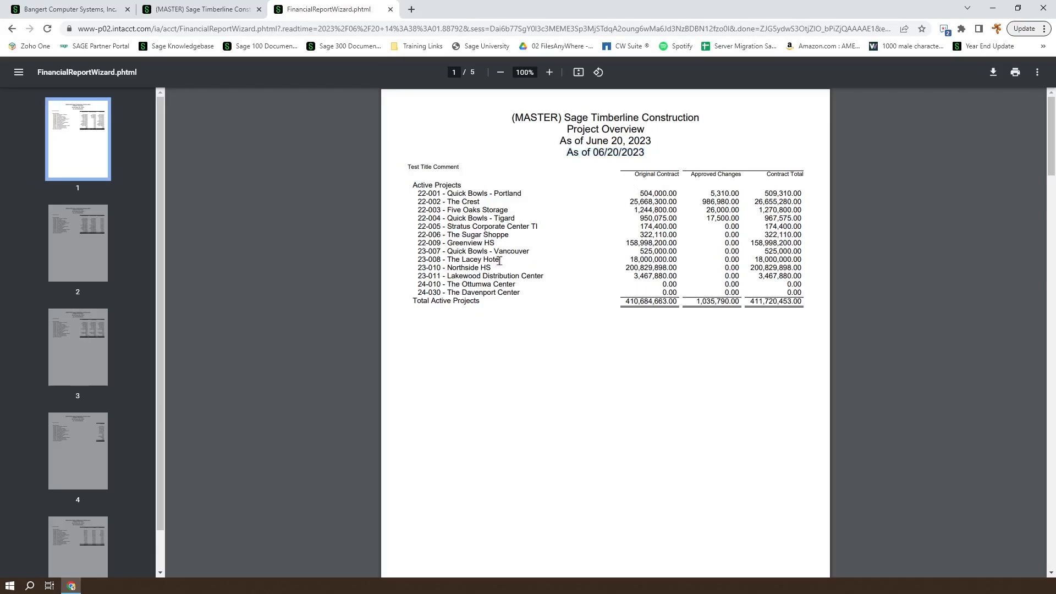
{"action": "triple_click", "coordinate": [572, 150]}
{"action": "left_click_drag", "start_coordinate": [410, 165], "coordinate": [469, 166]}
{"action": "left_click", "coordinate": [584, 276]}
{"action": "left_click", "coordinate": [201, 9]}
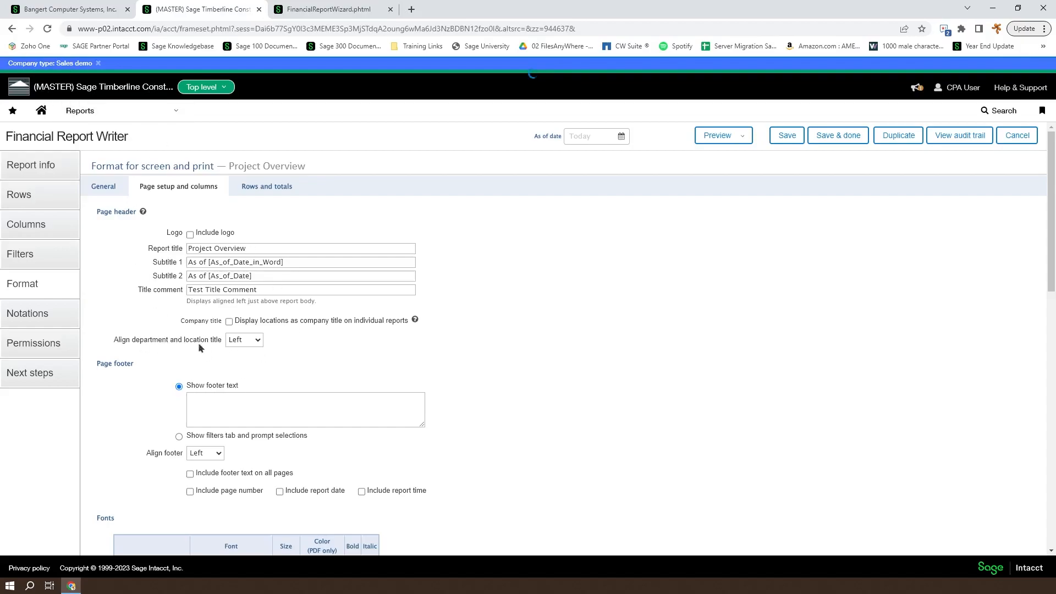
Keep location alignment Left, add footer 'This is a footer text sentence.' on all pages, and preview the PDF
{"action": "left_click", "coordinate": [257, 341]}
{"action": "left_click", "coordinate": [562, 341]}
{"action": "left_click", "coordinate": [218, 399]}
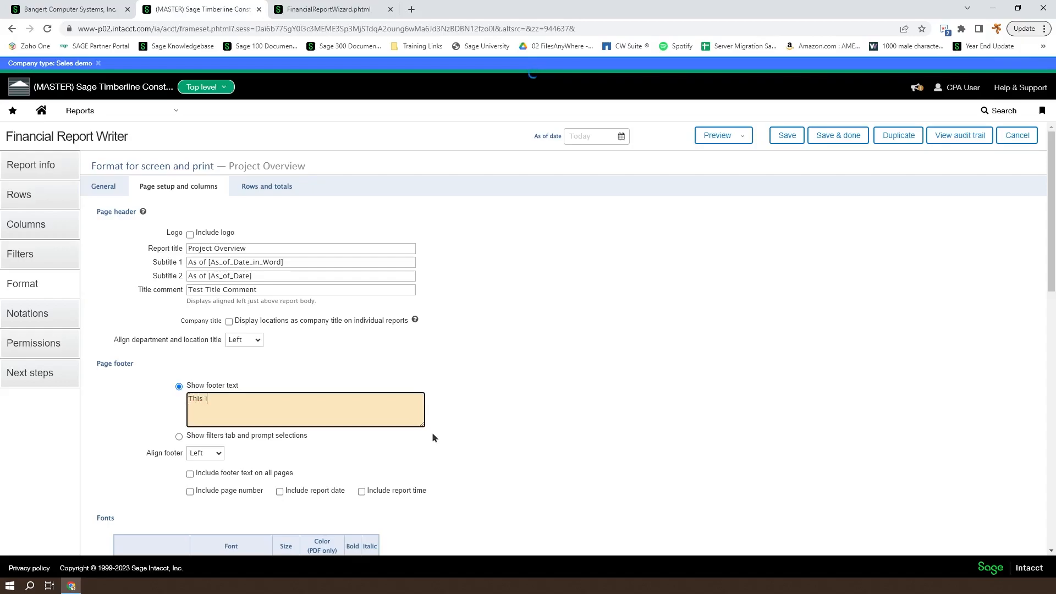
{"action": "type", "text": "footer text sentence."}
{"action": "left_click", "coordinate": [189, 474]}
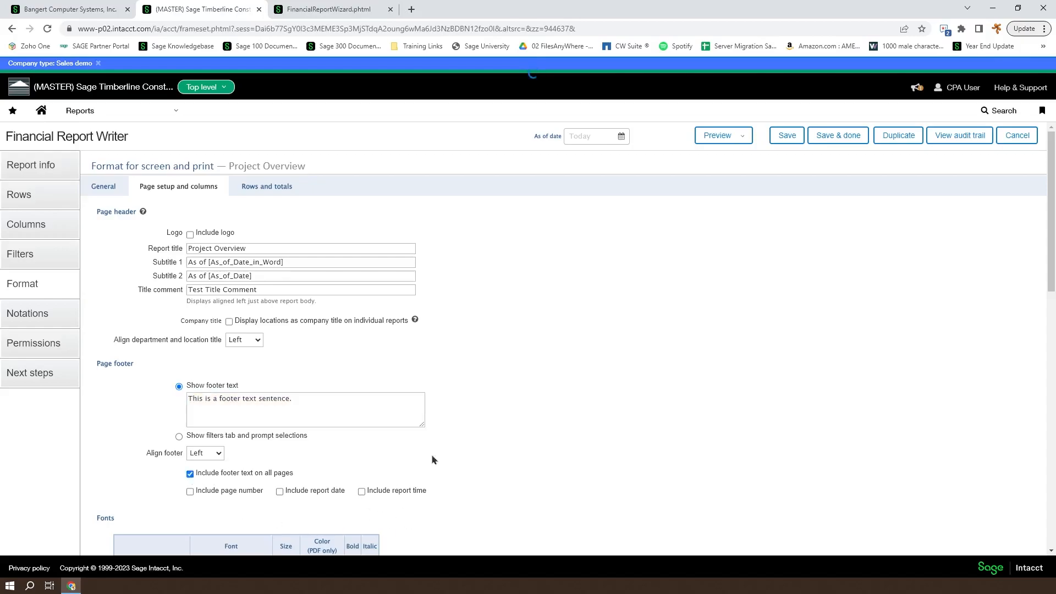
{"action": "left_click", "coordinate": [721, 135]}
{"action": "left_click", "coordinate": [736, 170]}
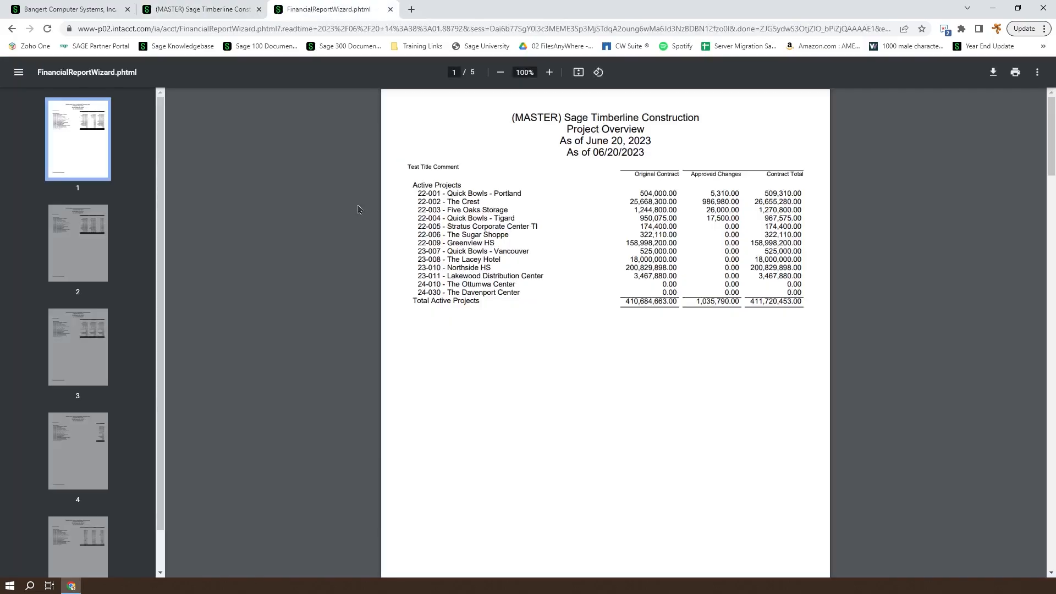
Check the footer sentence on PDF pages 1 and 2, then return to the Financial Report Writer
{"action": "scroll", "coordinate": [580, 380], "scroll_direction": "down", "scroll_amount": 5}
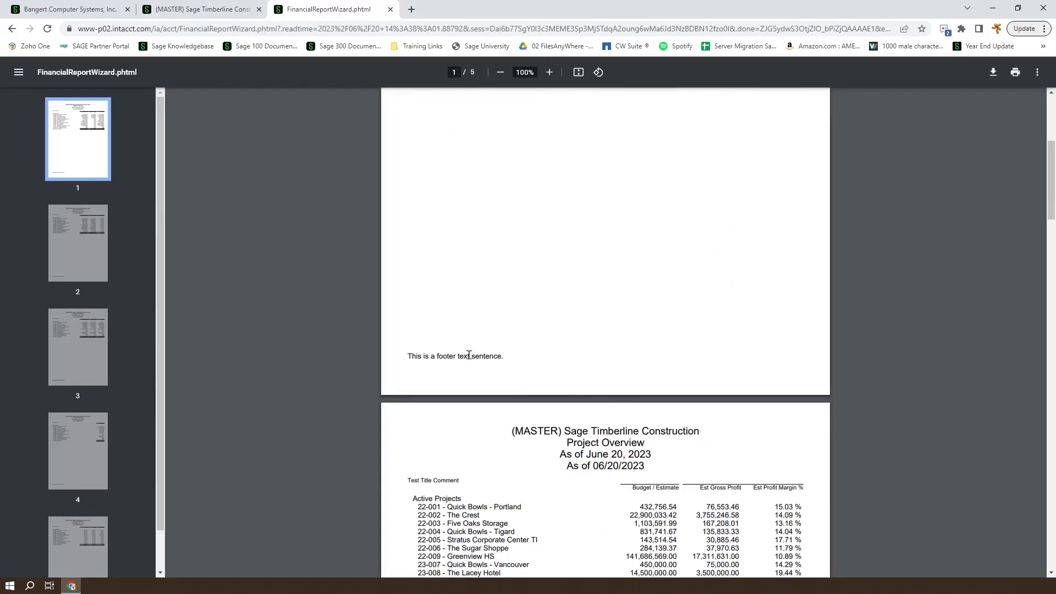
{"action": "scroll", "coordinate": [458, 396], "scroll_direction": "down", "scroll_amount": 9}
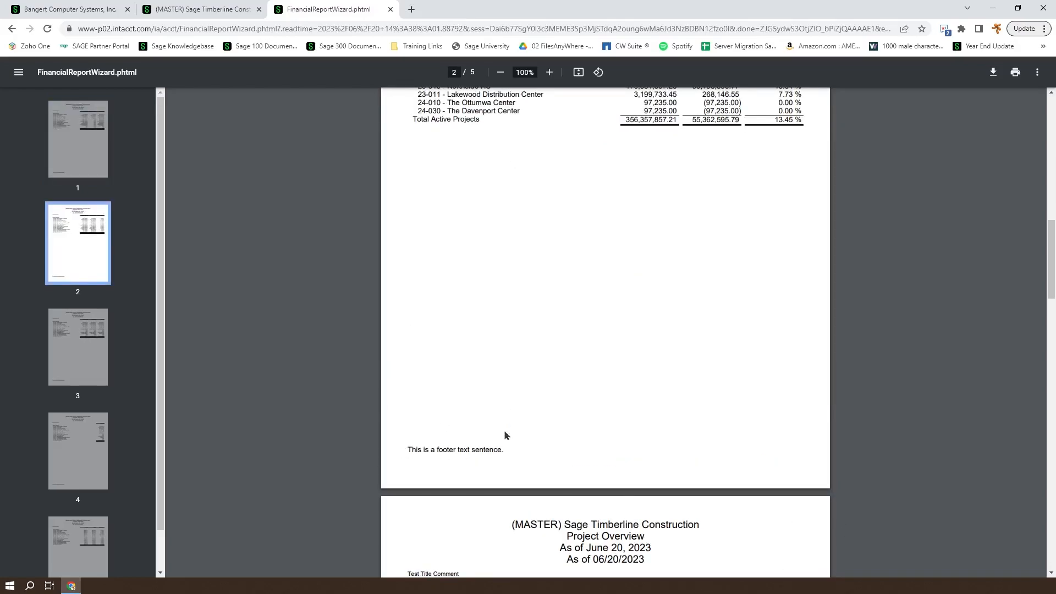
{"action": "left_click", "coordinate": [187, 9]}
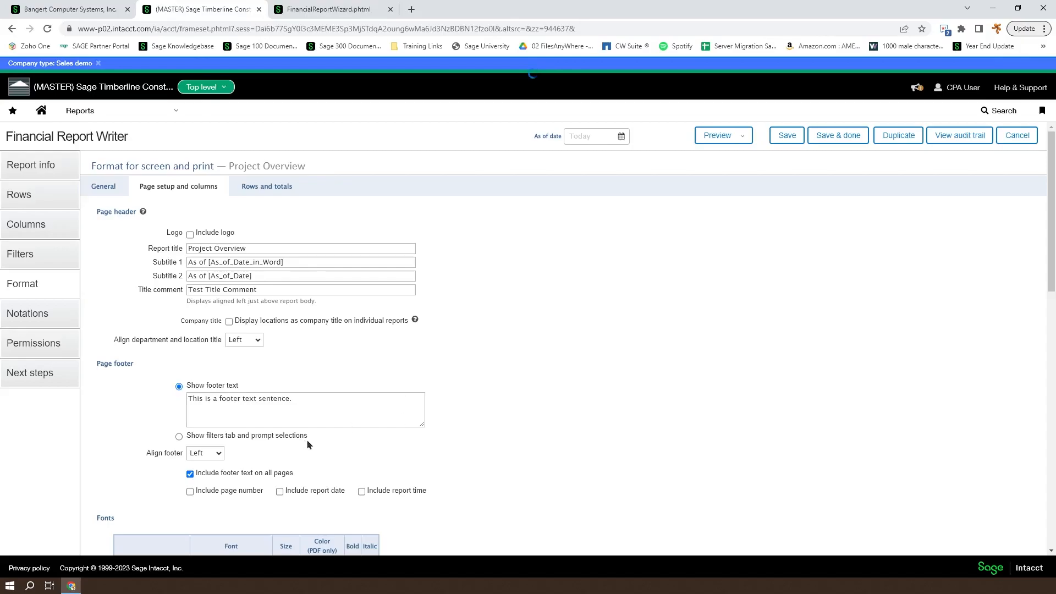
Keep the footer left-aligned, add page number, report date, time, filters and prompts, then preview as PDF
{"action": "left_click", "coordinate": [206, 452]}
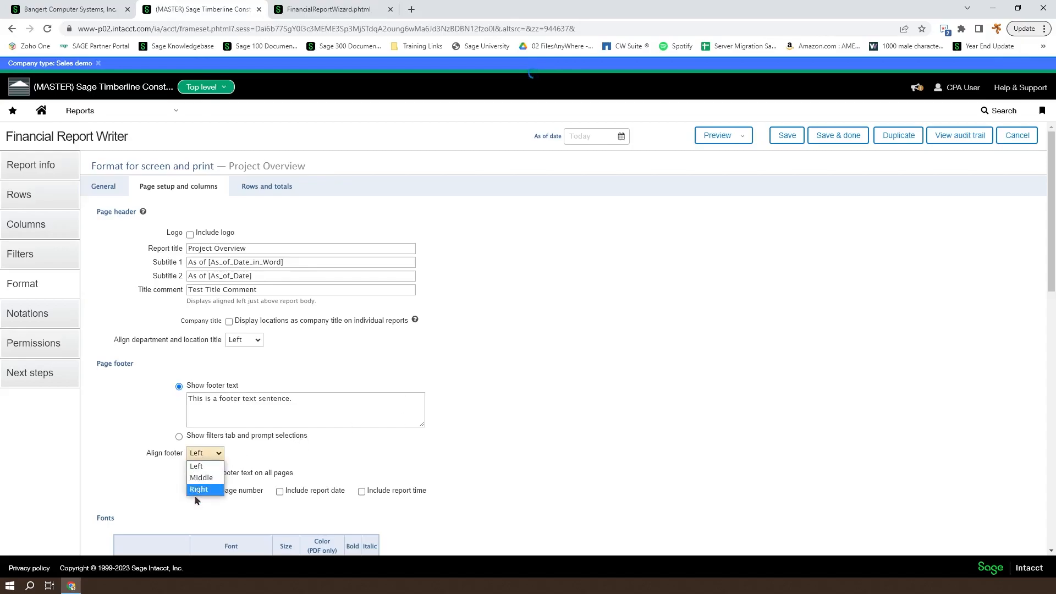
{"action": "left_click", "coordinate": [326, 456]}
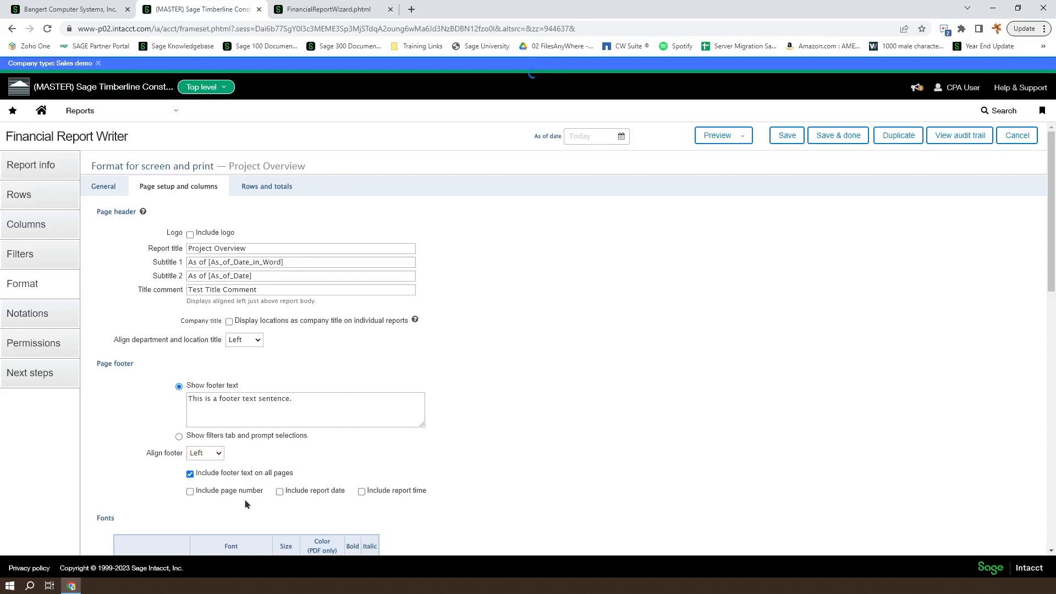
{"action": "left_click", "coordinate": [190, 492]}
{"action": "left_click", "coordinate": [281, 493]}
{"action": "left_click", "coordinate": [361, 493]}
{"action": "left_click", "coordinate": [180, 437]}
{"action": "left_click", "coordinate": [742, 136]}
{"action": "left_click", "coordinate": [714, 175]}
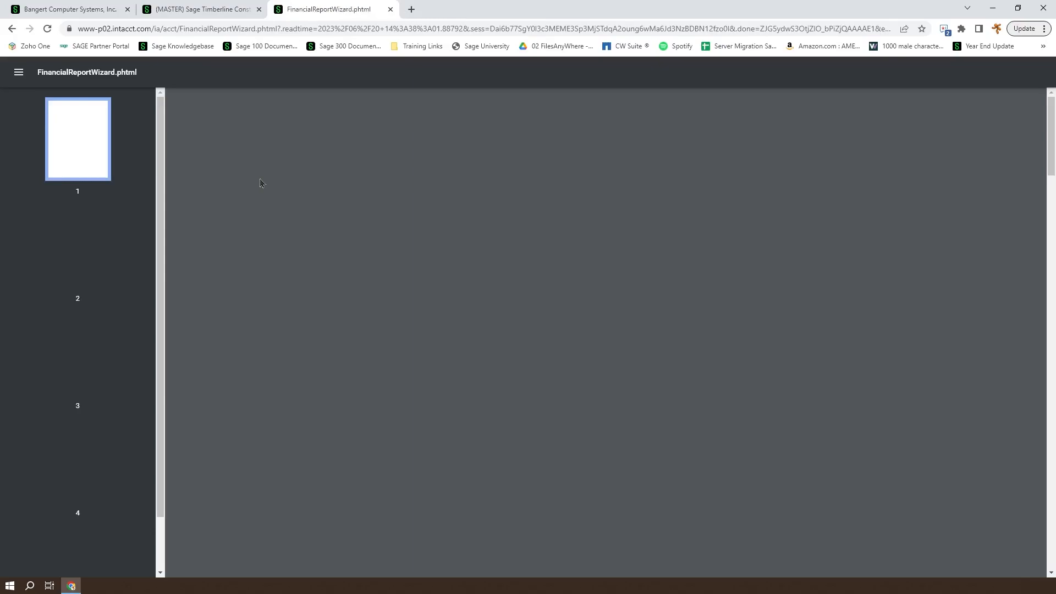
Read the page 1 footer's filter and prompt selections, creation date and page number in the PDF
{"action": "scroll", "coordinate": [685, 404], "scroll_direction": "down", "scroll_amount": 3}
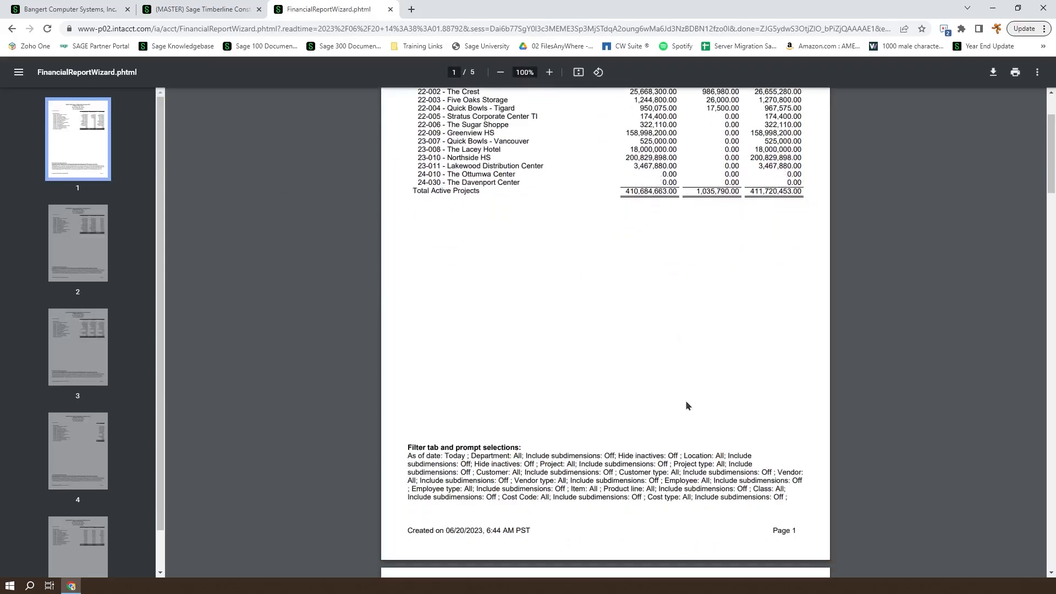
{"action": "left_click_drag", "start_coordinate": [408, 455], "coordinate": [787, 499]}
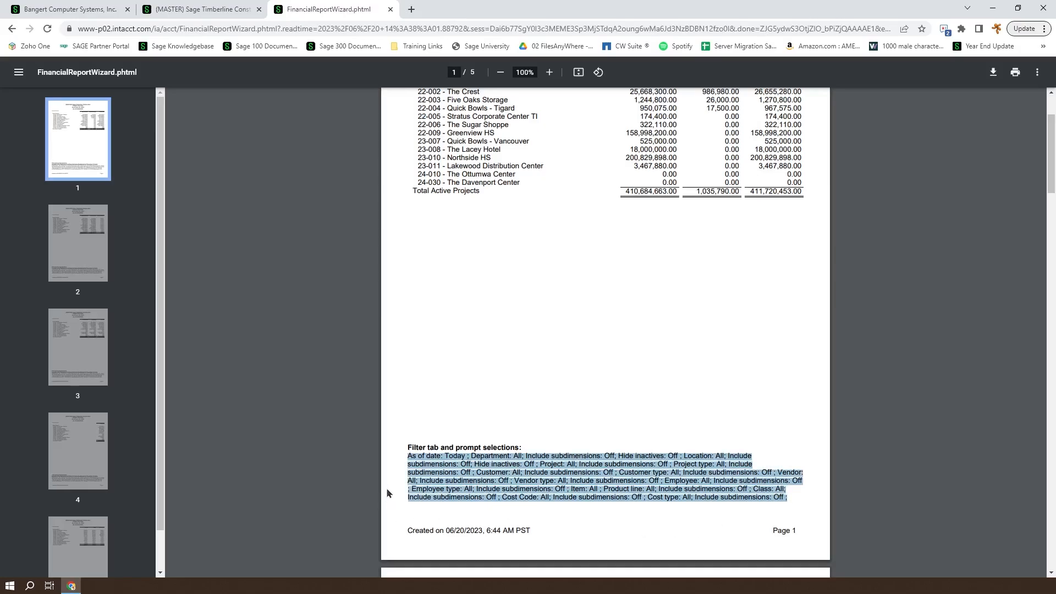
{"action": "left_click", "coordinate": [460, 472]}
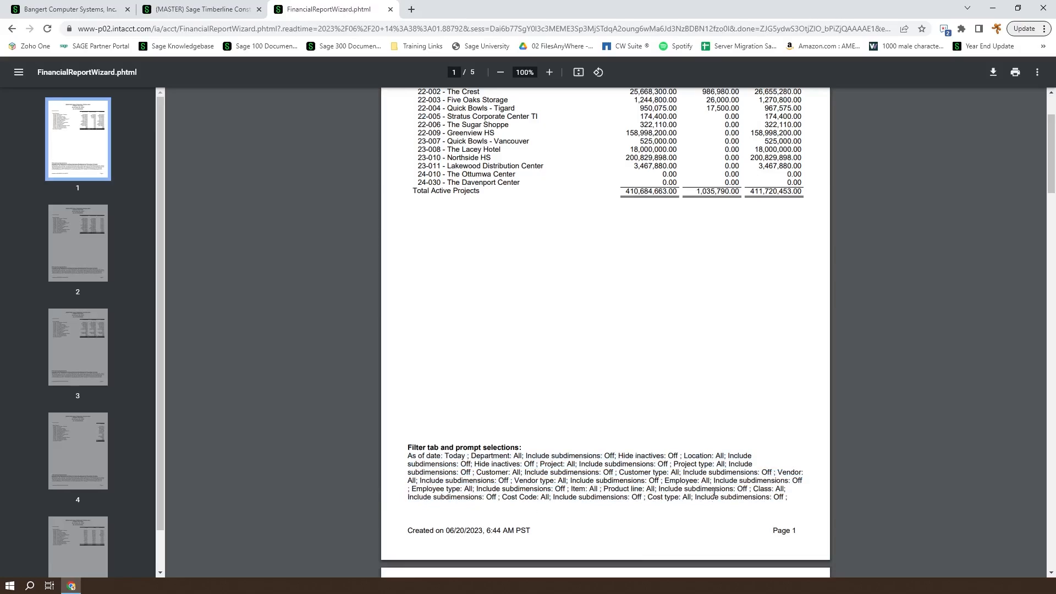
{"action": "scroll", "coordinate": [620, 470], "scroll_direction": "down", "scroll_amount": 3}
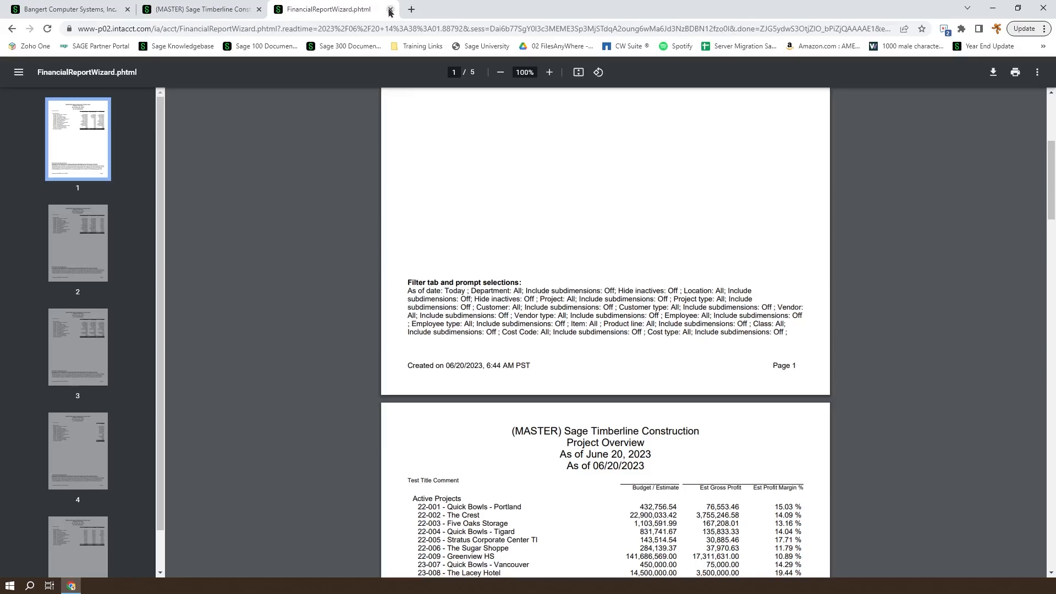
Close the PDF and empty the footer: no repeat, page number, date, time or text
{"action": "key", "text": "ctrl+w"}
{"action": "left_click", "coordinate": [190, 474]}
{"action": "left_click", "coordinate": [190, 491]}
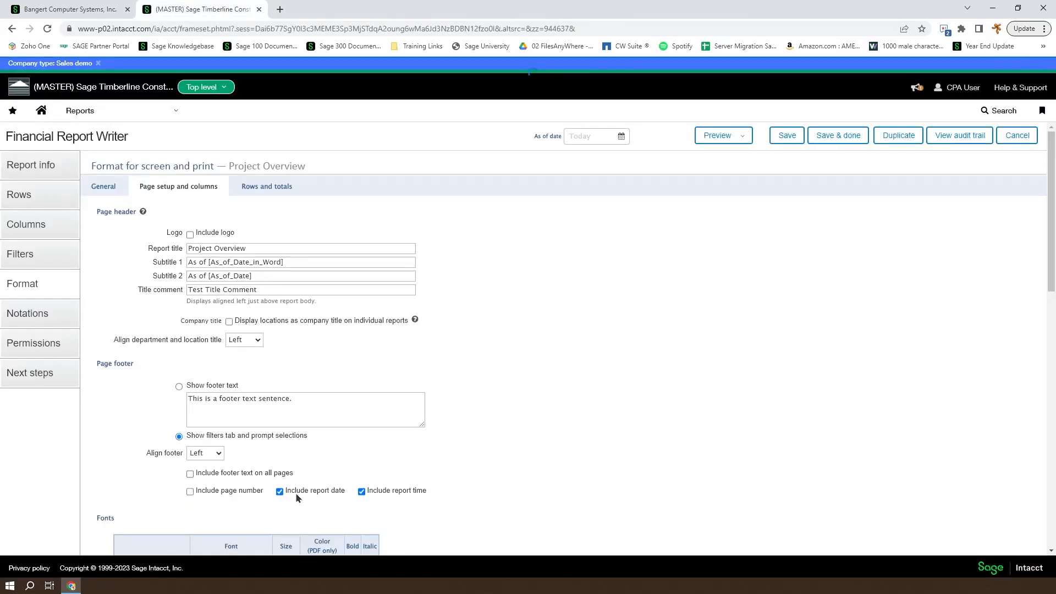
{"action": "left_click", "coordinate": [361, 491]}
{"action": "left_click", "coordinate": [280, 492]}
{"action": "triple_click", "coordinate": [281, 400]}
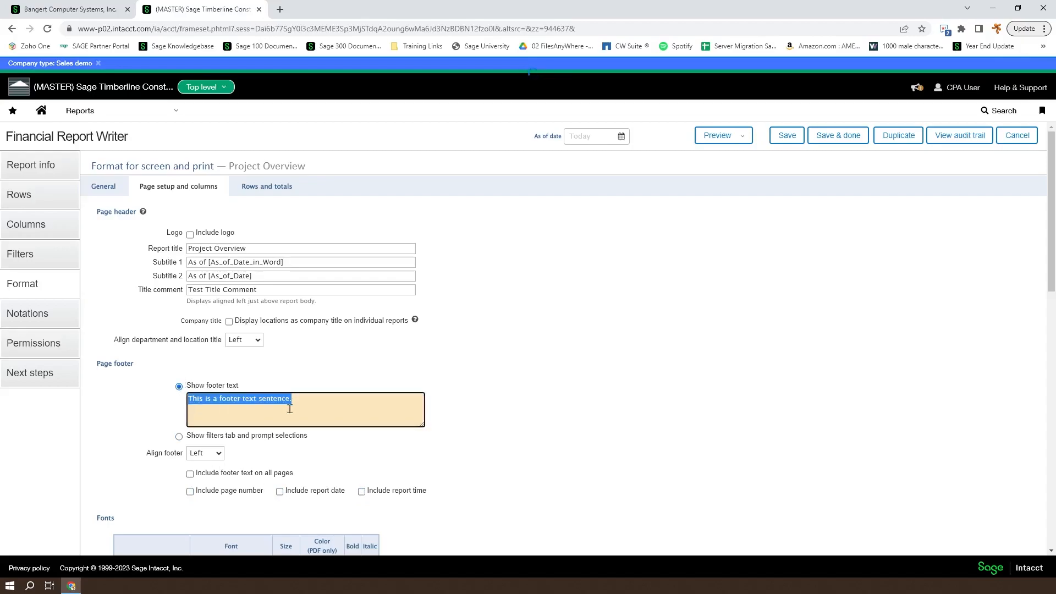
{"action": "key", "text": "BackSpace"}
{"action": "left_click", "coordinate": [596, 407]}
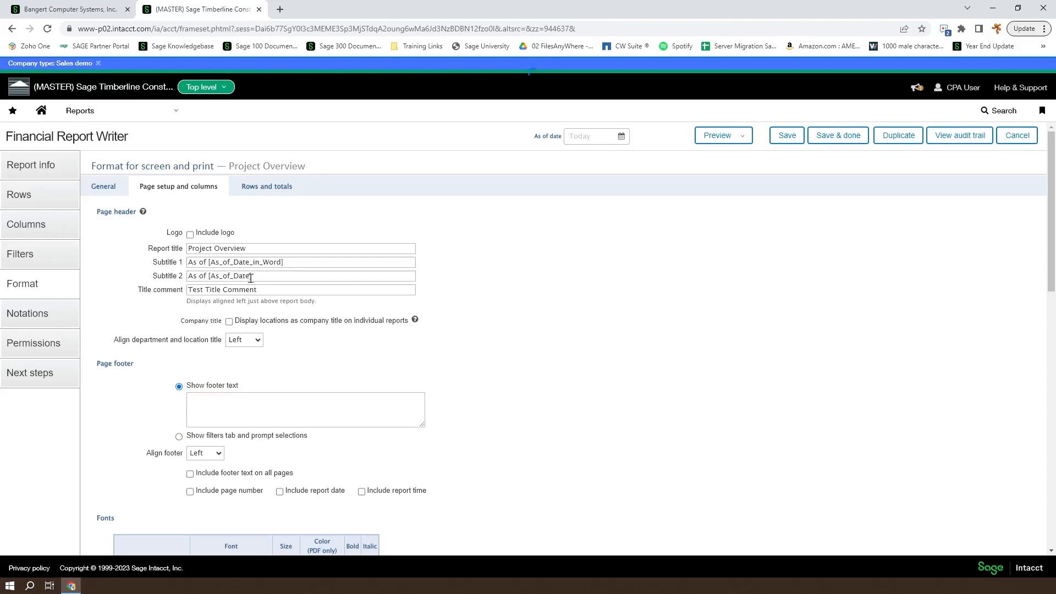
Delete the 'As of [As_of_Date]' text from the Subtitle 2 field
{"action": "left_click_drag", "start_coordinate": [251, 277], "coordinate": [148, 280]}
{"action": "key", "text": "BackSpace"}
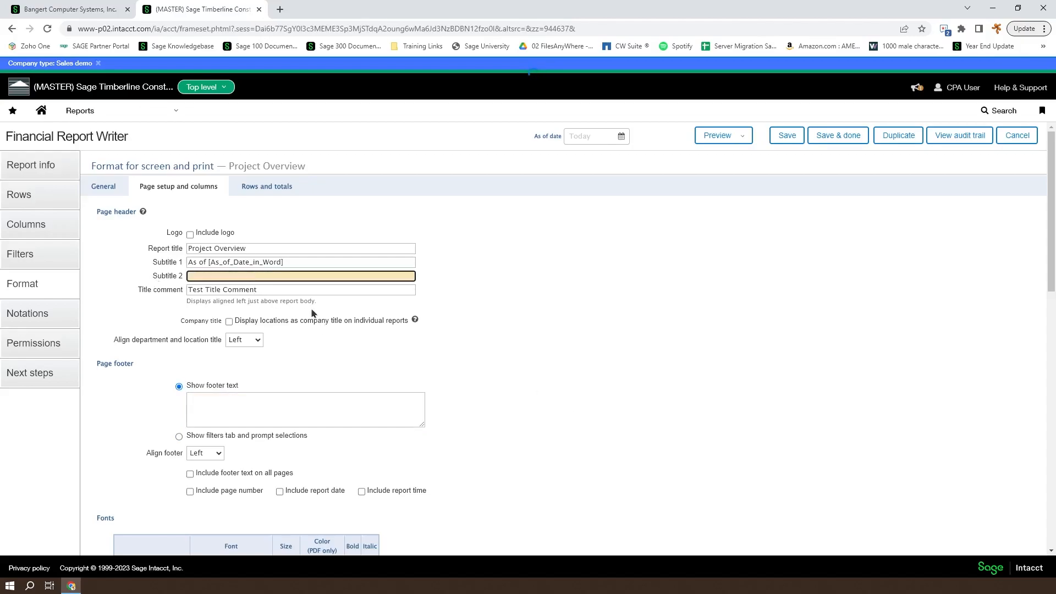
{"action": "left_click", "coordinate": [280, 290]}
{"action": "left_click", "coordinate": [541, 348]}
Make the company name bold, keeping its Helvetica font
{"action": "scroll", "coordinate": [520, 457], "scroll_direction": "down", "scroll_amount": 4}
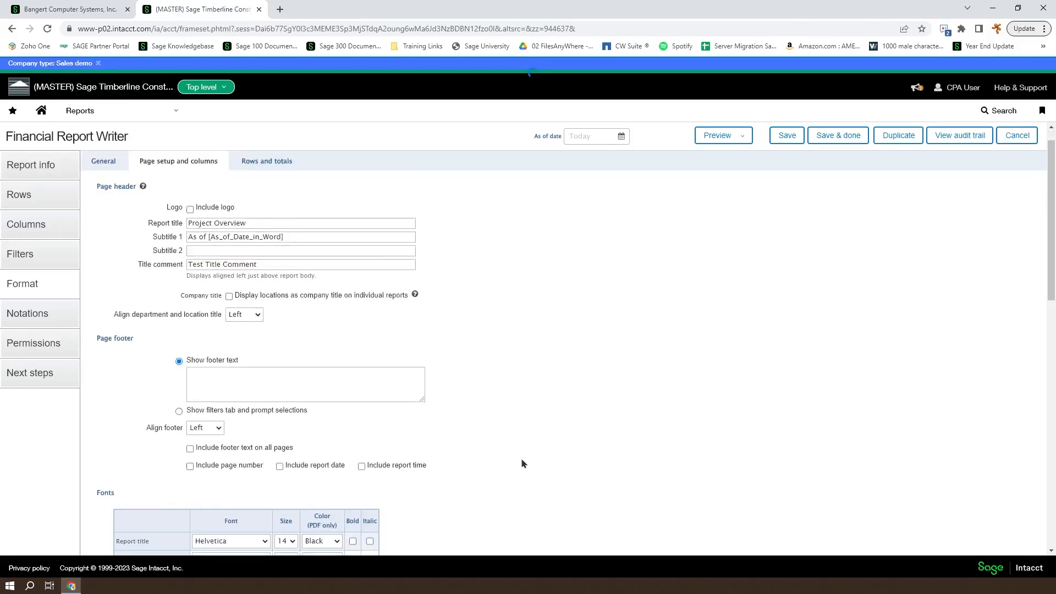
{"action": "scroll", "coordinate": [519, 400], "scroll_direction": "down", "scroll_amount": 2}
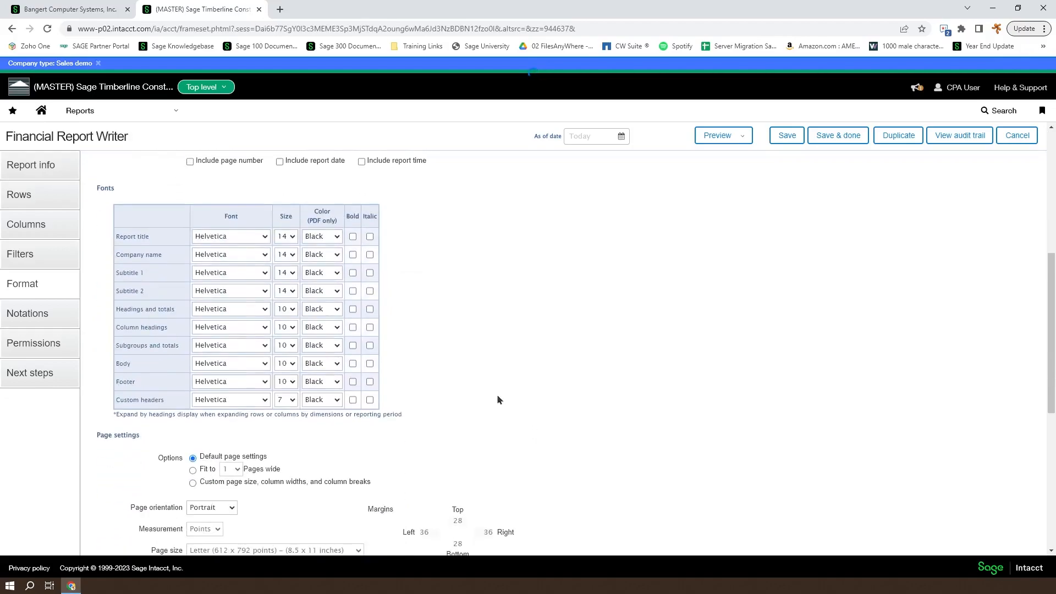
{"action": "left_click", "coordinate": [263, 254]}
{"action": "left_click", "coordinate": [262, 254]}
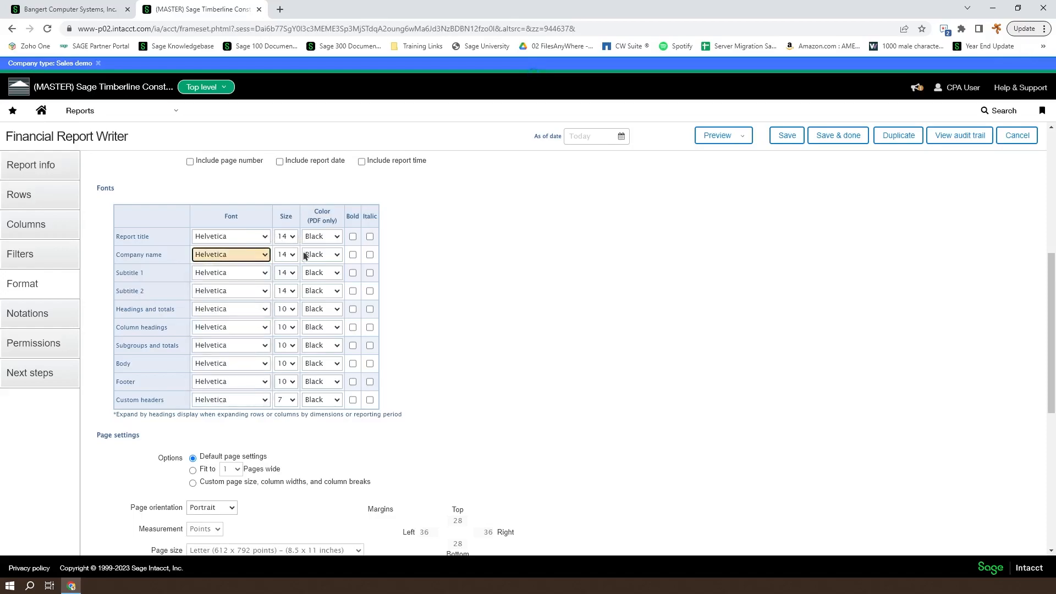
{"action": "left_click", "coordinate": [352, 254]}
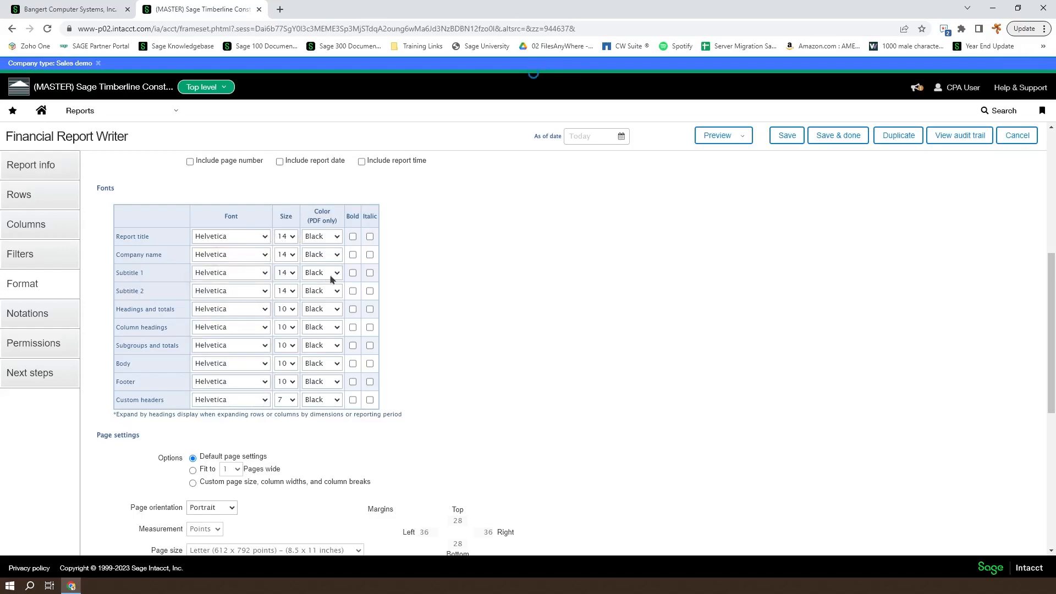
Set Subtitle 1 to Helvetica size 11 and make headings and totals bold
{"action": "left_click", "coordinate": [264, 273]}
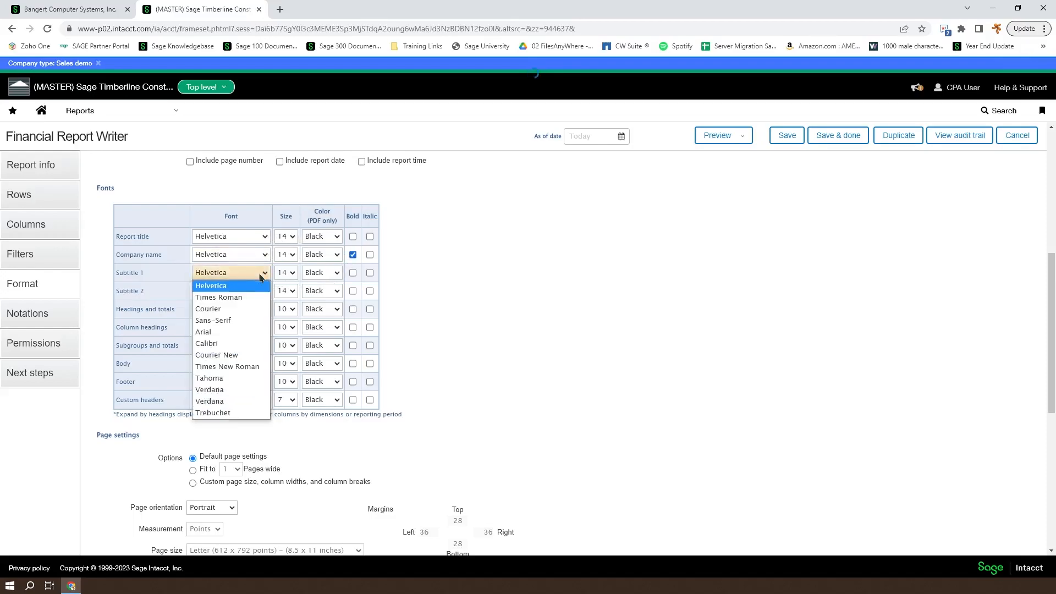
{"action": "left_click", "coordinate": [293, 275]}
{"action": "left_click", "coordinate": [292, 272]}
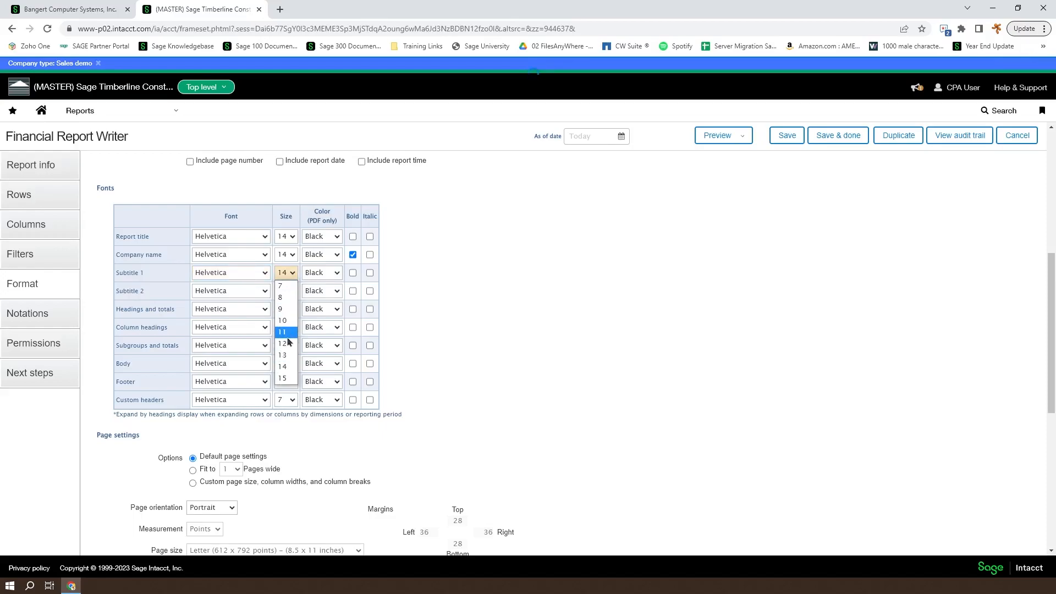
{"action": "left_click", "coordinate": [287, 335]}
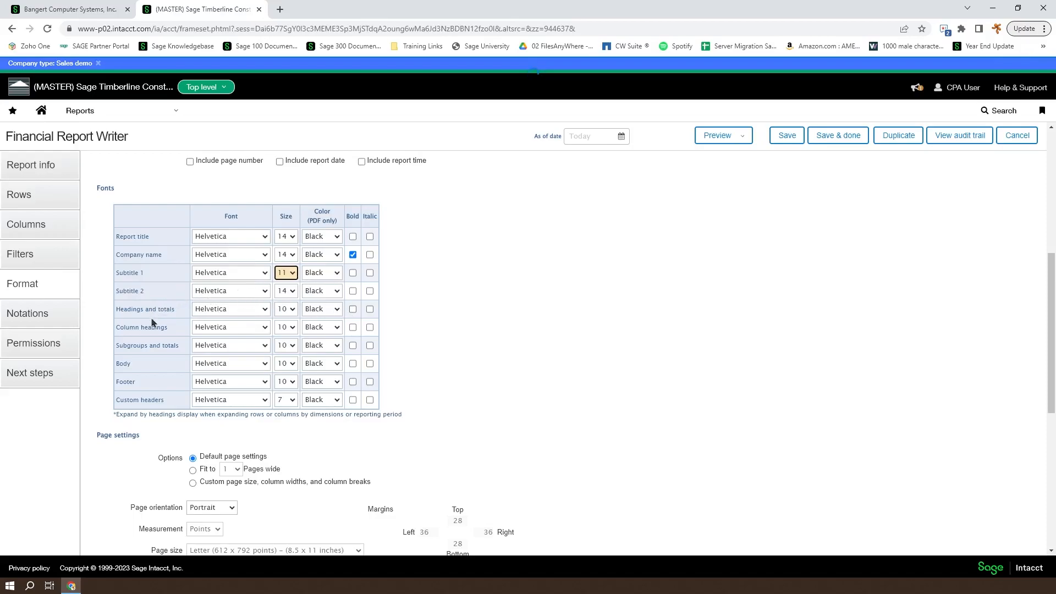
{"action": "left_click", "coordinate": [353, 310]}
Color the column headings red and the subgroups and totals green
{"action": "left_click", "coordinate": [332, 327]}
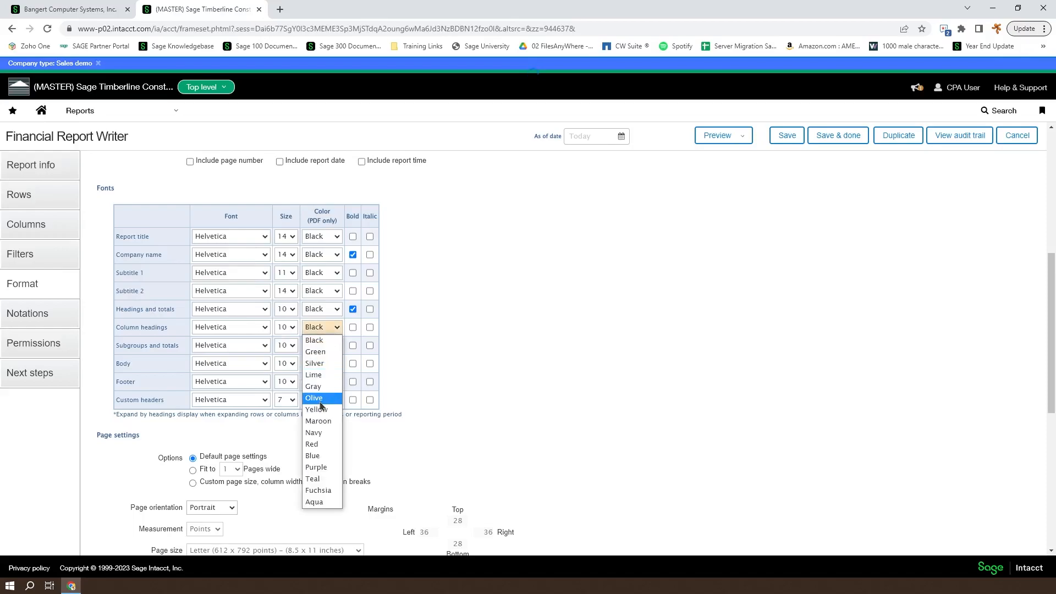
{"action": "left_click", "coordinate": [321, 444]}
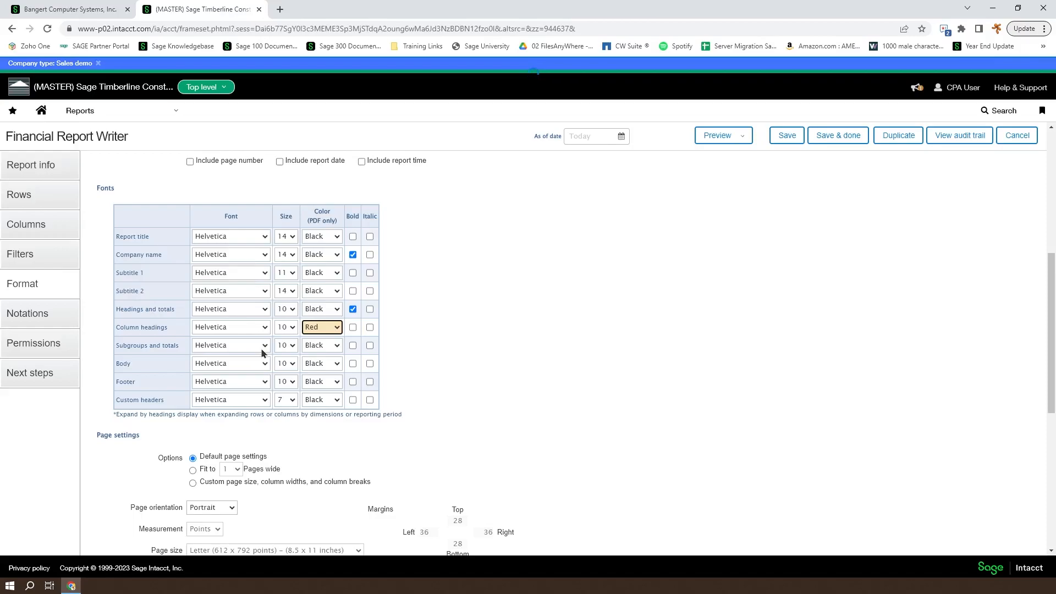
{"action": "left_click", "coordinate": [329, 347]}
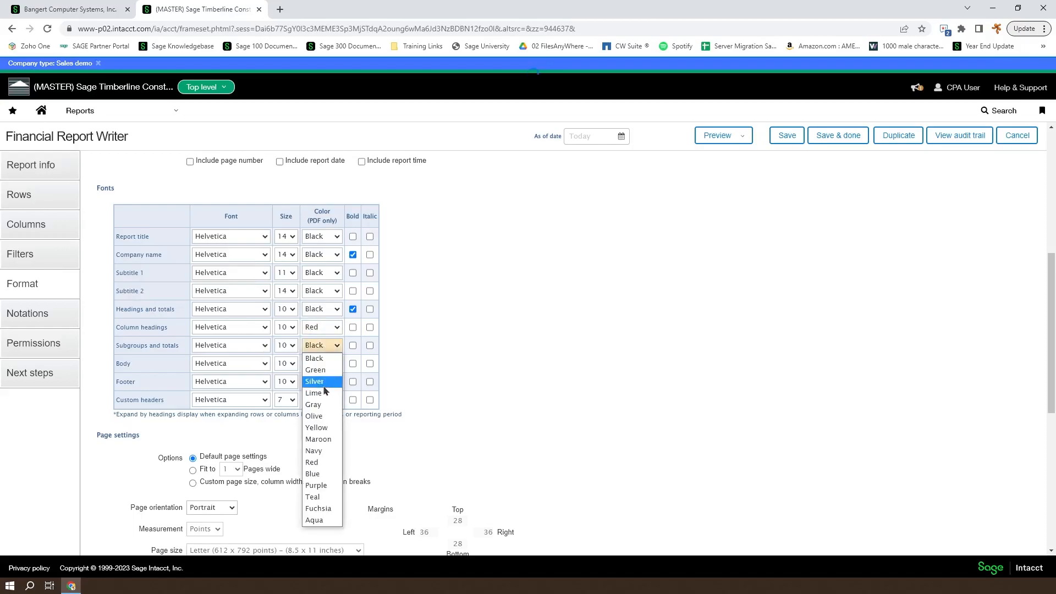
{"action": "left_click", "coordinate": [333, 370]}
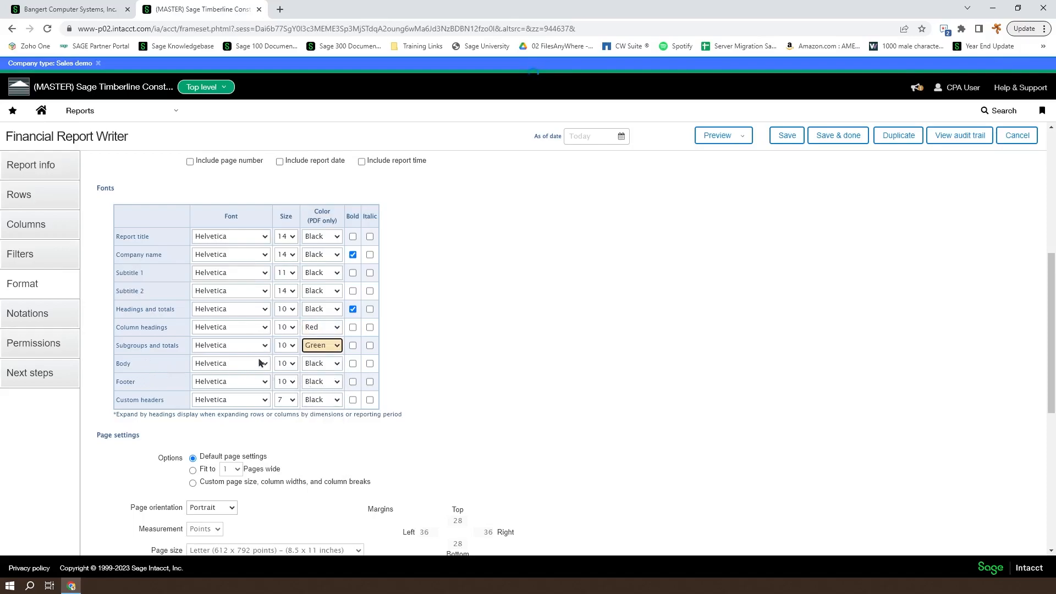
Set the body text to size 9 italic
{"action": "left_click", "coordinate": [287, 366]}
{"action": "left_click", "coordinate": [286, 400]}
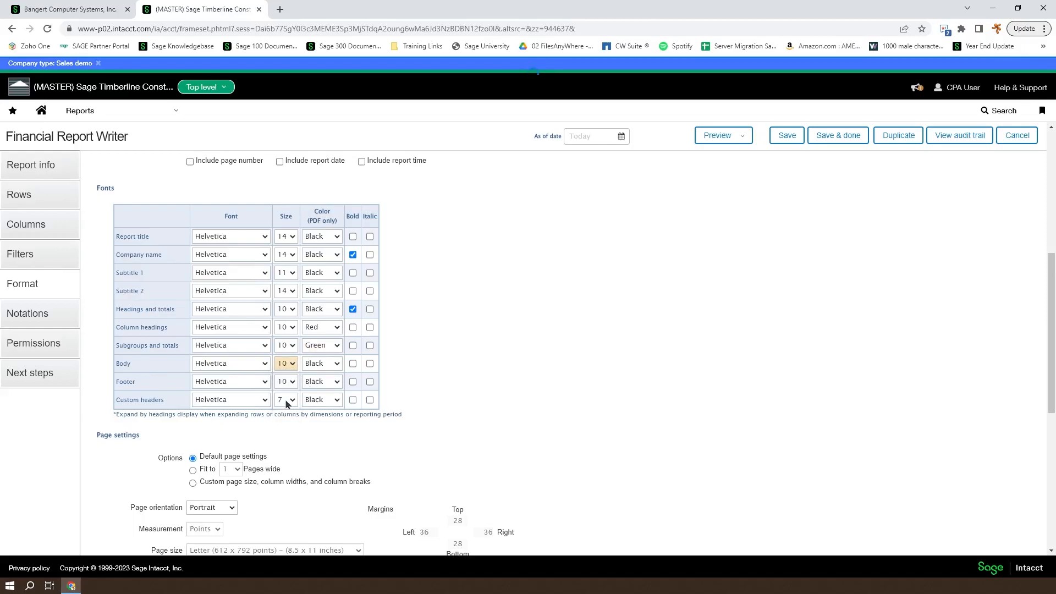
{"action": "left_click", "coordinate": [331, 364]}
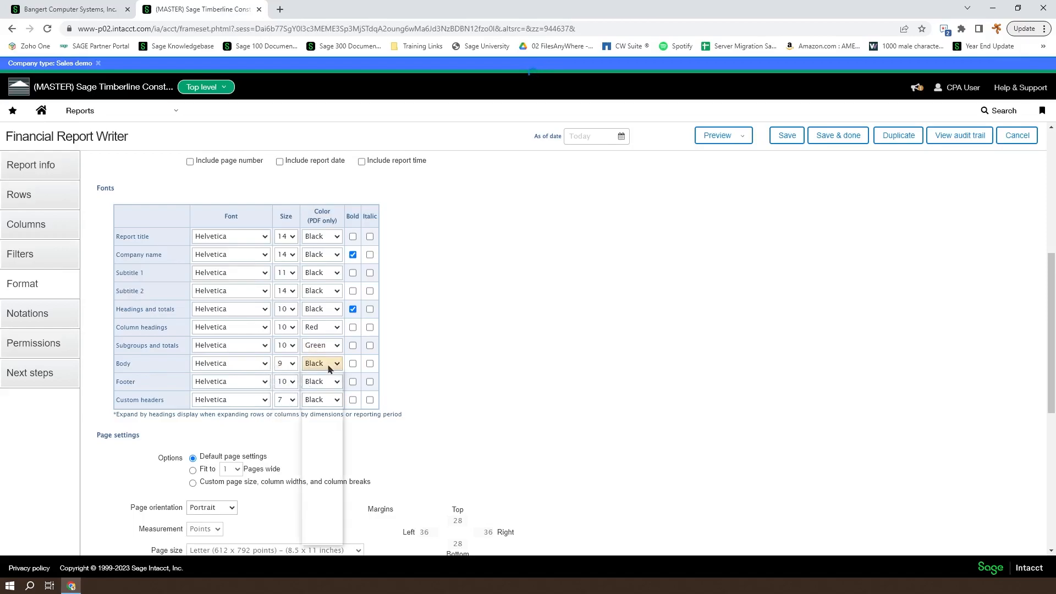
{"action": "left_click", "coordinate": [370, 364]}
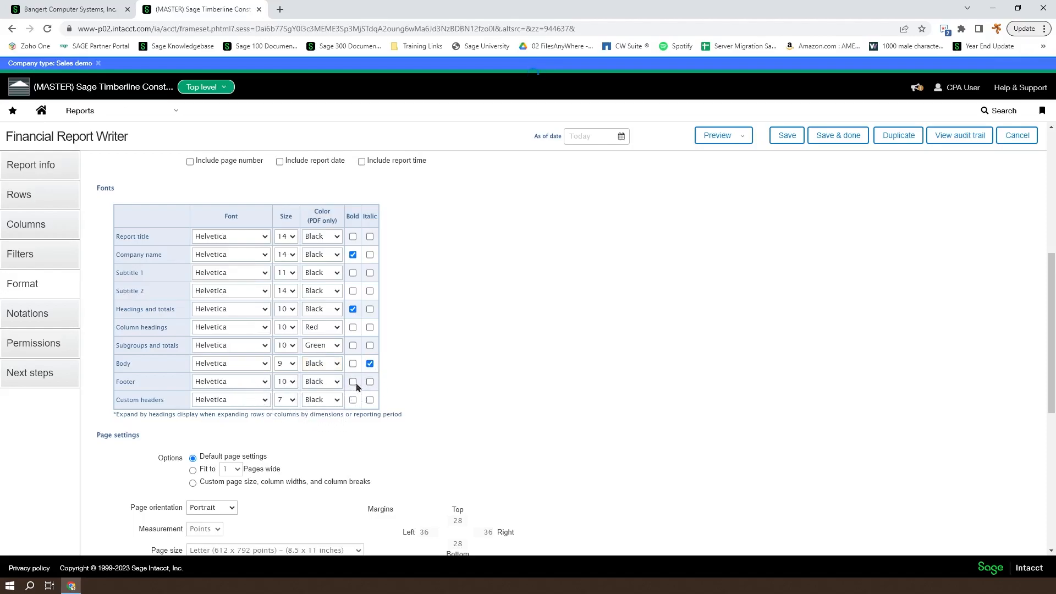
{"action": "left_click", "coordinate": [743, 135]}
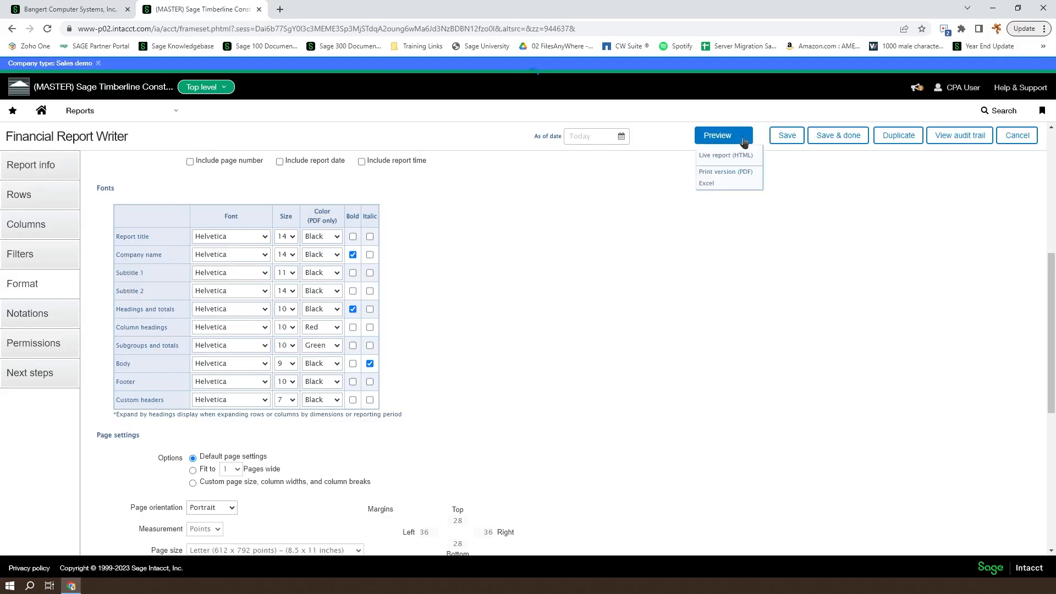
Preview the report as a PDF and compare it with the format settings
{"action": "left_click", "coordinate": [731, 174]}
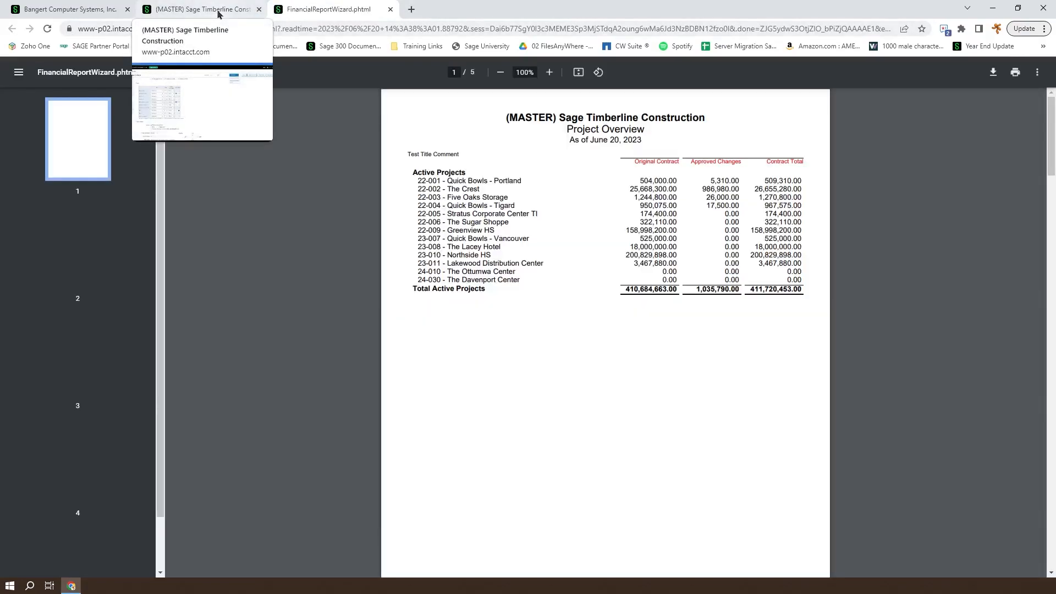
{"action": "left_click", "coordinate": [219, 12]}
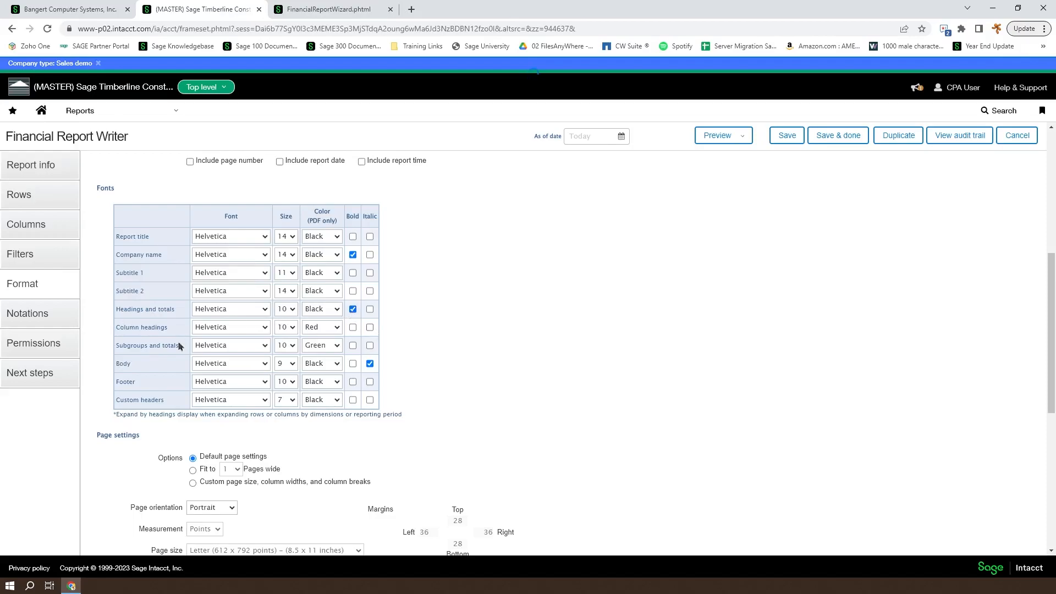
{"action": "left_click", "coordinate": [305, 7]}
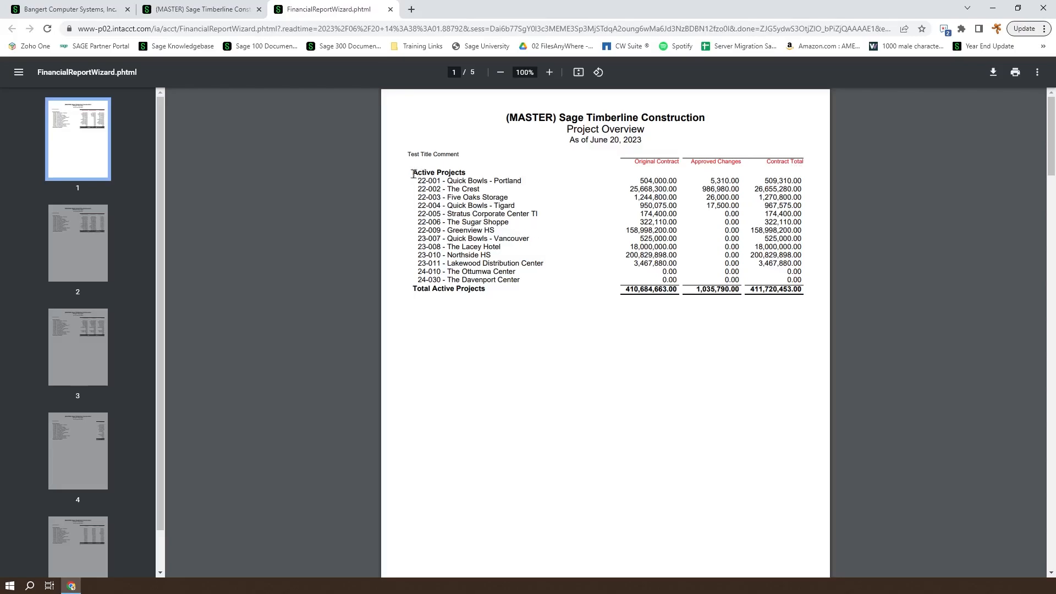
{"action": "left_click", "coordinate": [202, 10]}
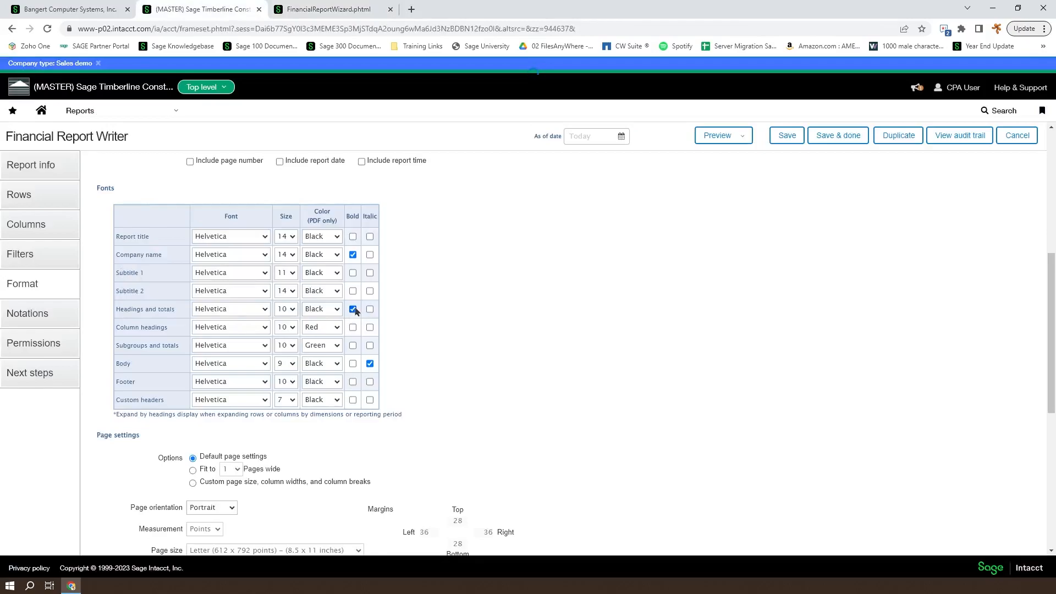
{"action": "left_click", "coordinate": [329, 9]}
Inspect the red Active Projects heading and project rows through the total against the settings
{"action": "left_click_drag", "start_coordinate": [413, 172], "coordinate": [465, 173]}
{"action": "left_click", "coordinate": [416, 289]}
{"action": "left_click_drag", "start_coordinate": [416, 288], "coordinate": [389, 286]}
{"action": "left_click", "coordinate": [495, 285]}
{"action": "left_click", "coordinate": [389, 287]}
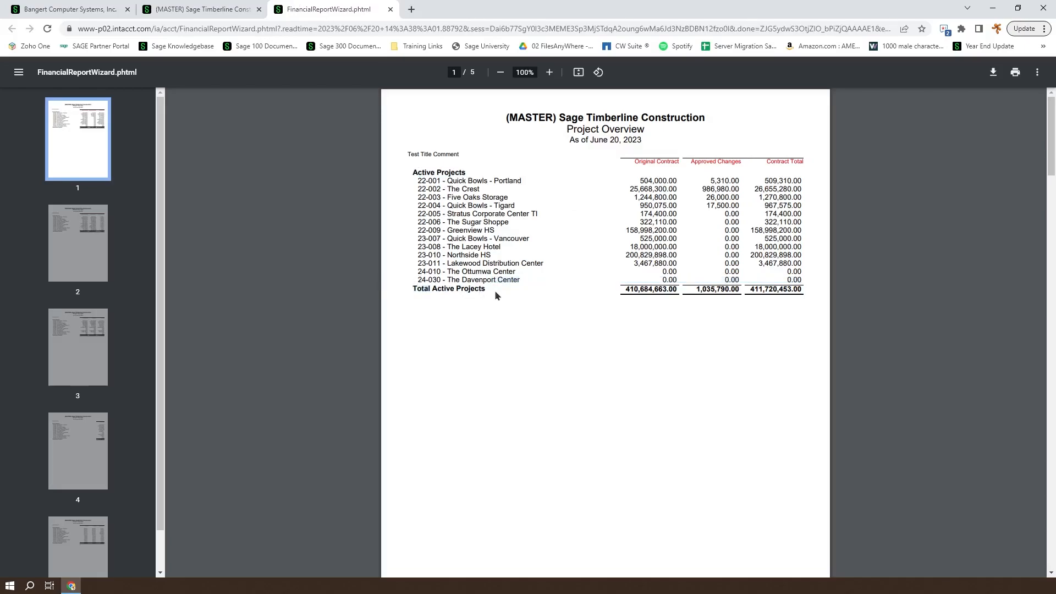
{"action": "left_click_drag", "start_coordinate": [493, 292], "coordinate": [464, 170]}
{"action": "left_click", "coordinate": [416, 172]}
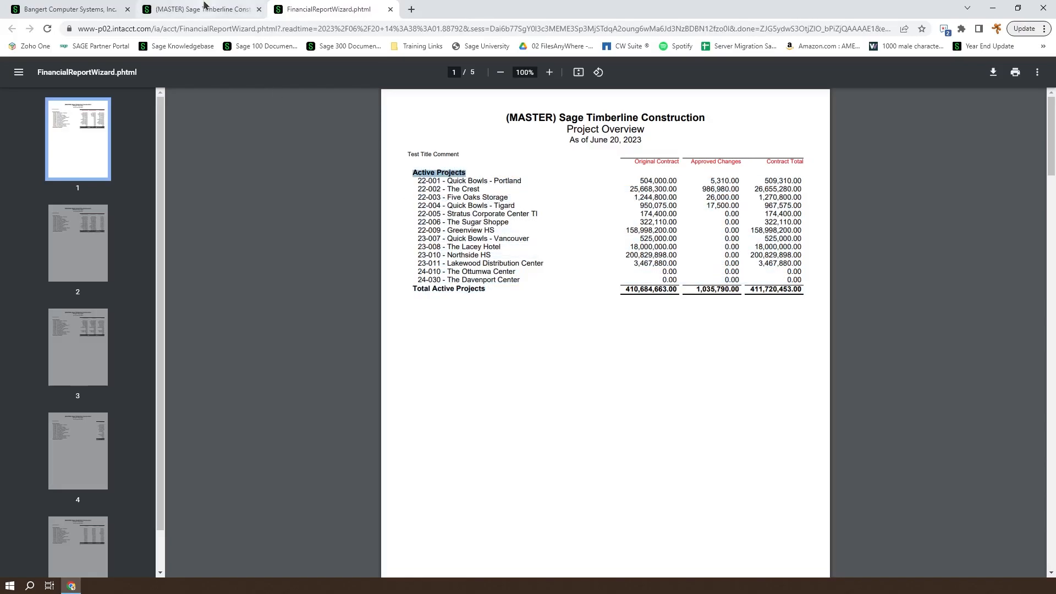
{"action": "left_click", "coordinate": [202, 9]}
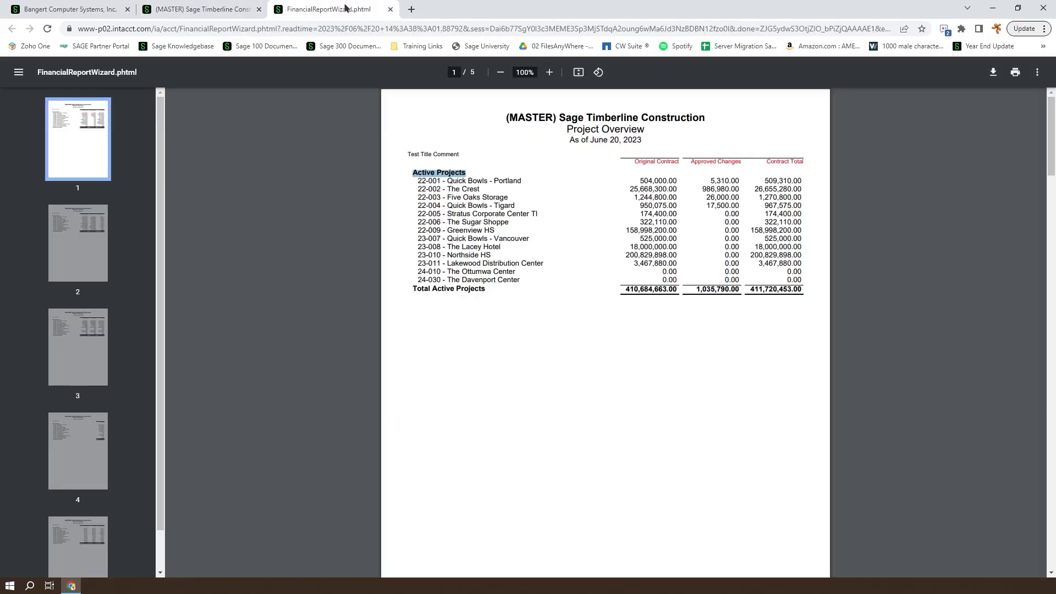
{"action": "left_click", "coordinate": [345, 8]}
{"action": "left_click", "coordinate": [193, 8]}
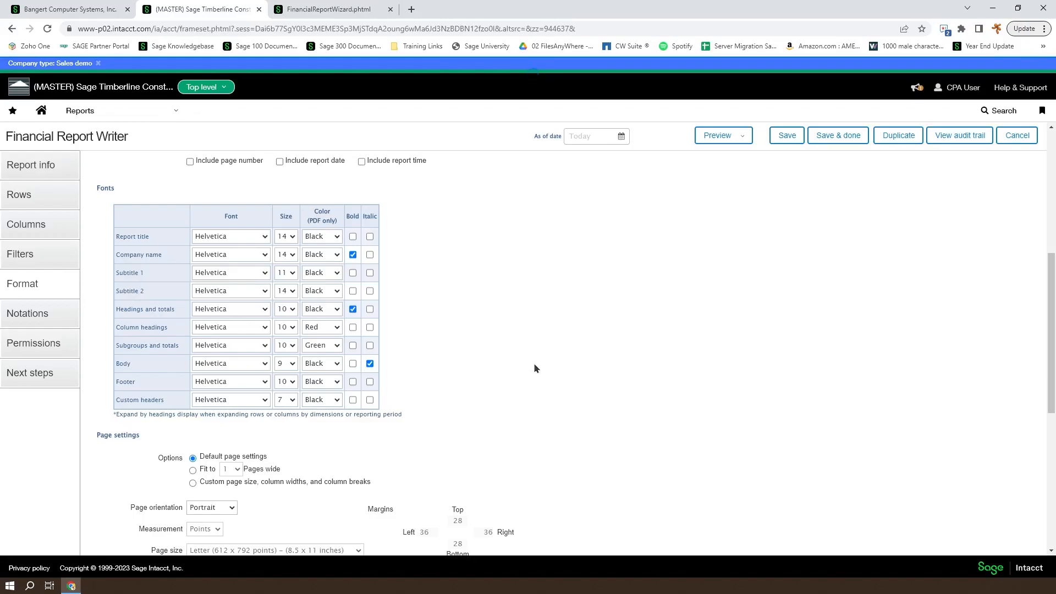
Try fitting the report 1 page wide, then choose custom page size and column layout
{"action": "scroll", "coordinate": [540, 381], "scroll_direction": "down", "scroll_amount": 4}
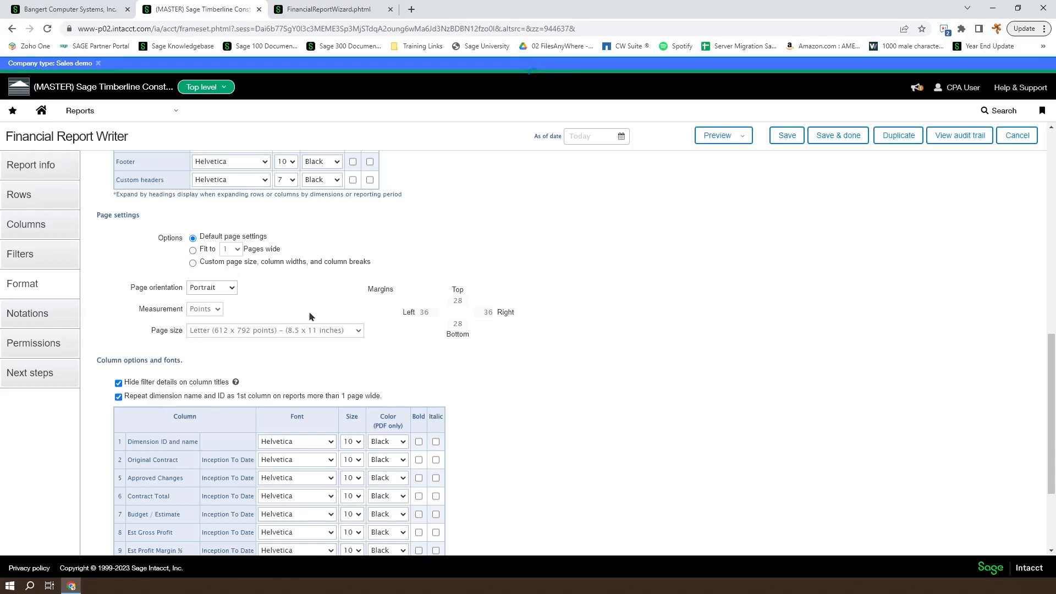
{"action": "left_click", "coordinate": [193, 251]}
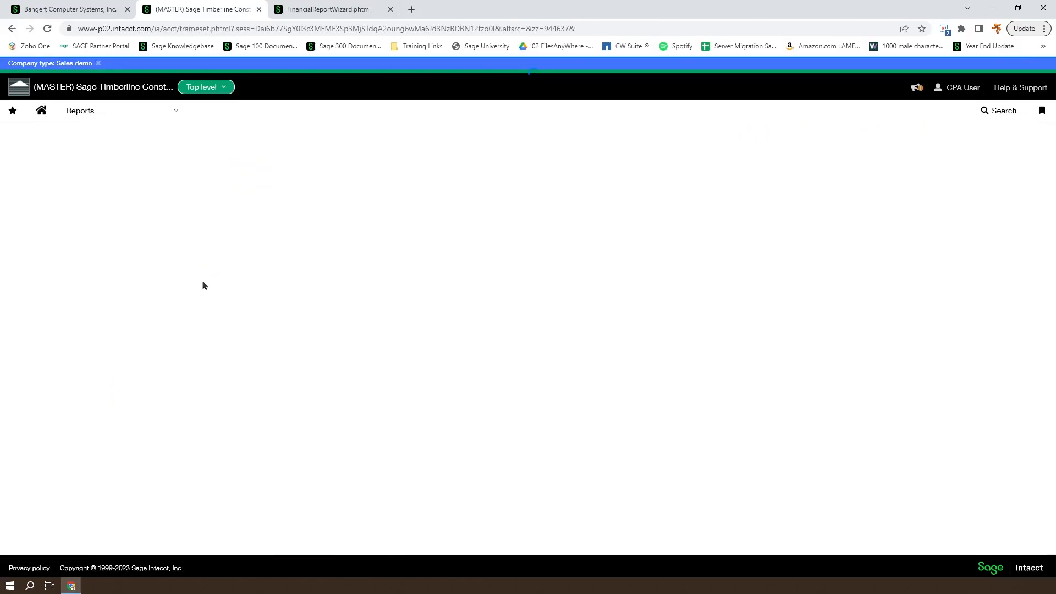
{"action": "scroll", "coordinate": [271, 325], "scroll_direction": "down", "scroll_amount": 5}
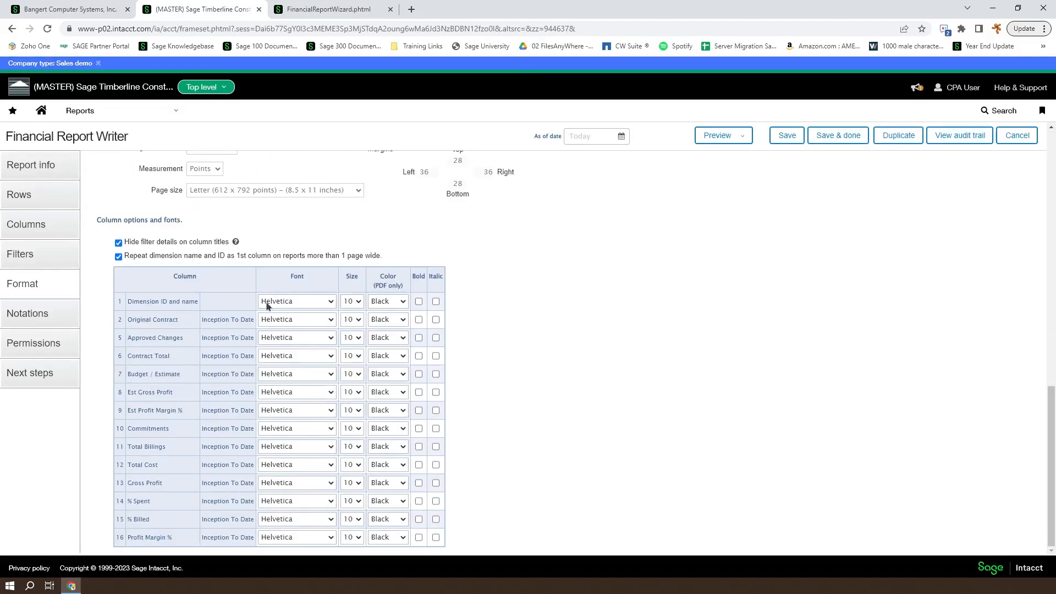
{"action": "scroll", "coordinate": [271, 324], "scroll_direction": "up", "scroll_amount": 2}
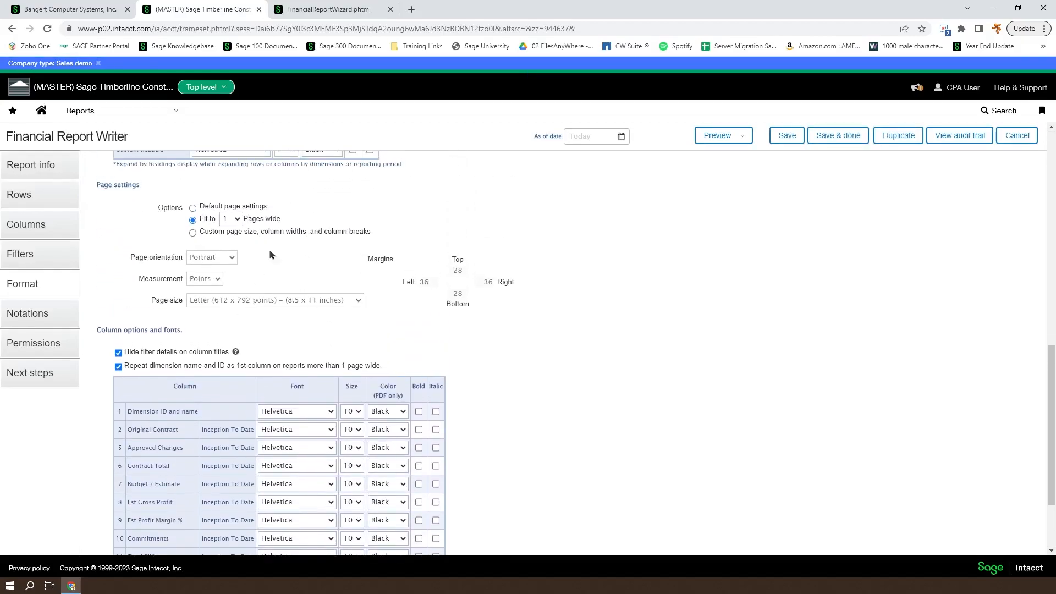
{"action": "left_click", "coordinate": [193, 232]}
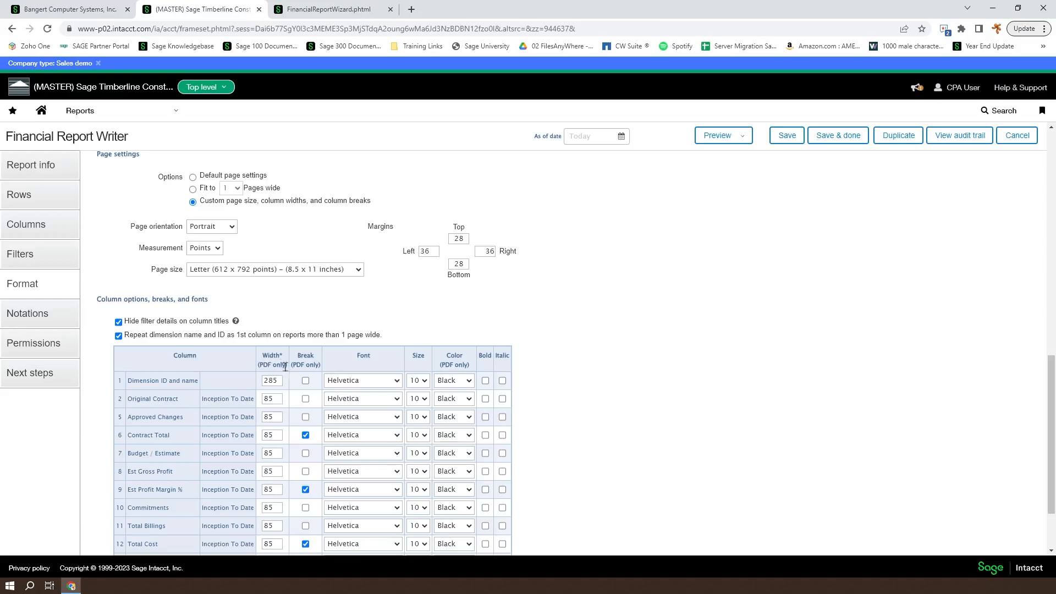
{"action": "scroll", "coordinate": [281, 283], "scroll_direction": "up", "scroll_amount": 1}
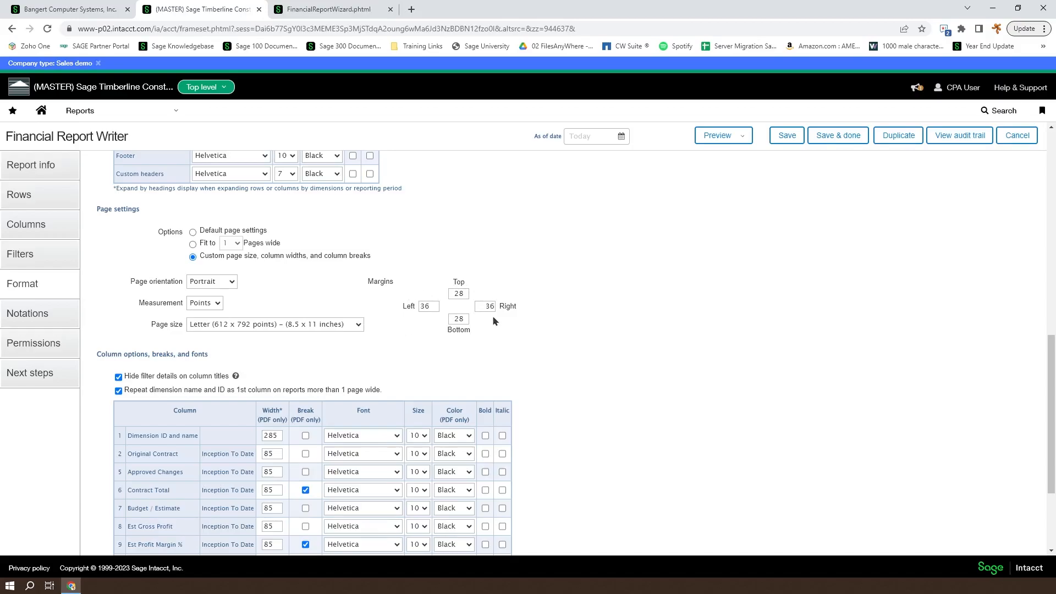
Keep Points and Letter, then switch the report to default page settings
{"action": "left_click", "coordinate": [204, 304]}
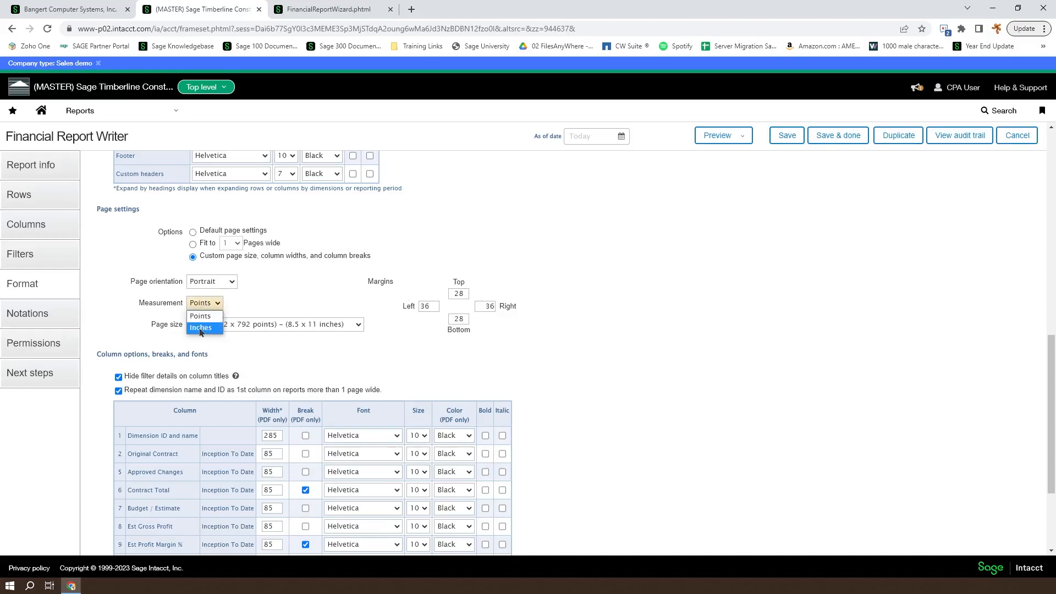
{"action": "left_click", "coordinate": [330, 311]}
{"action": "left_click", "coordinate": [346, 325]}
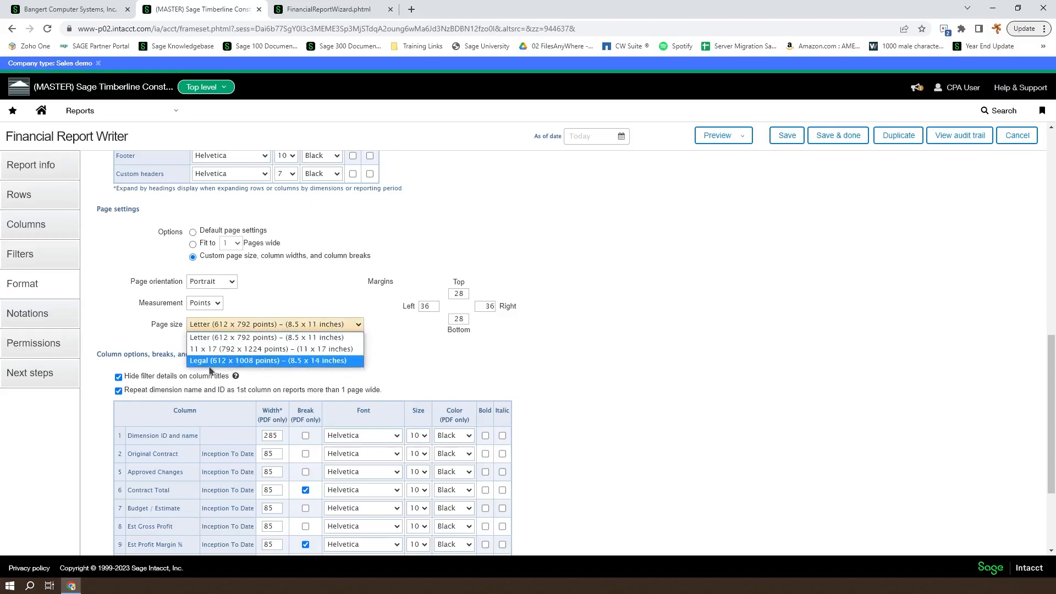
{"action": "left_click", "coordinate": [125, 310]}
{"action": "left_click", "coordinate": [193, 232]}
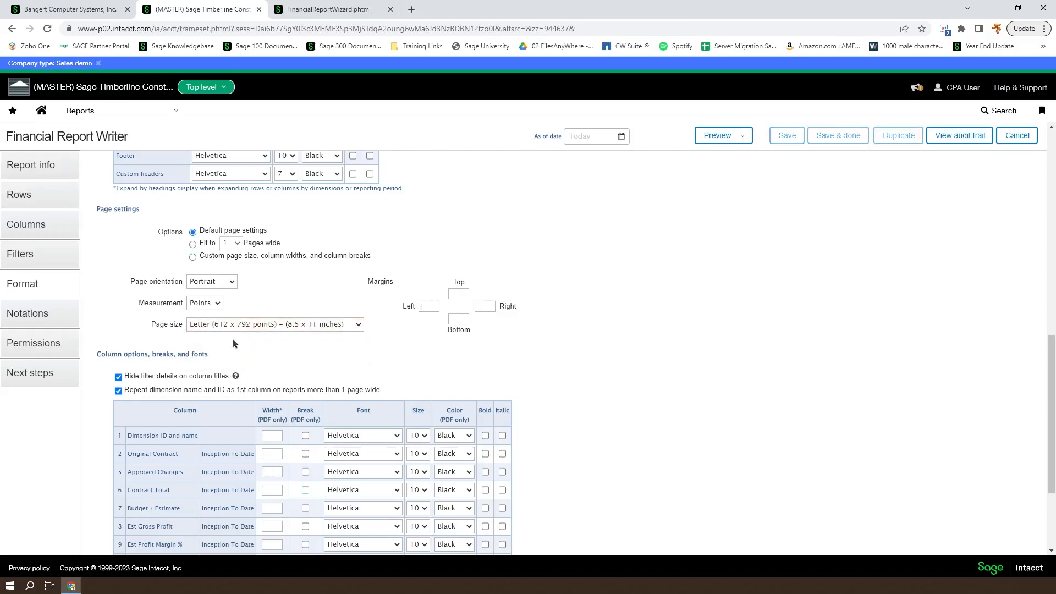
Scroll through the Format page's Fonts and column tables
{"action": "scroll", "coordinate": [308, 391], "scroll_direction": "down", "scroll_amount": 12}
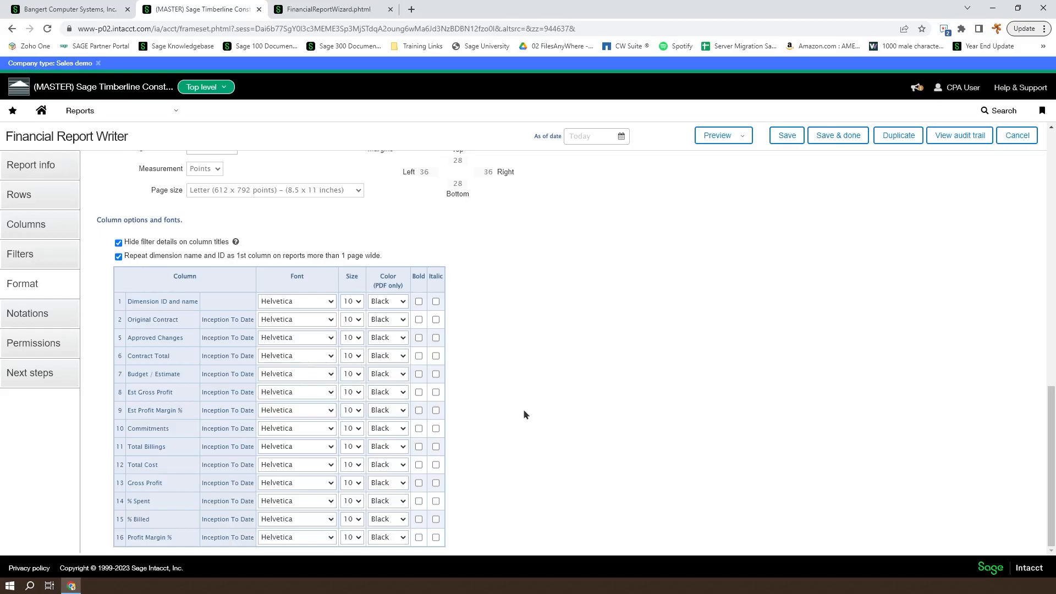
{"action": "scroll", "coordinate": [524, 410], "scroll_direction": "up", "scroll_amount": 8}
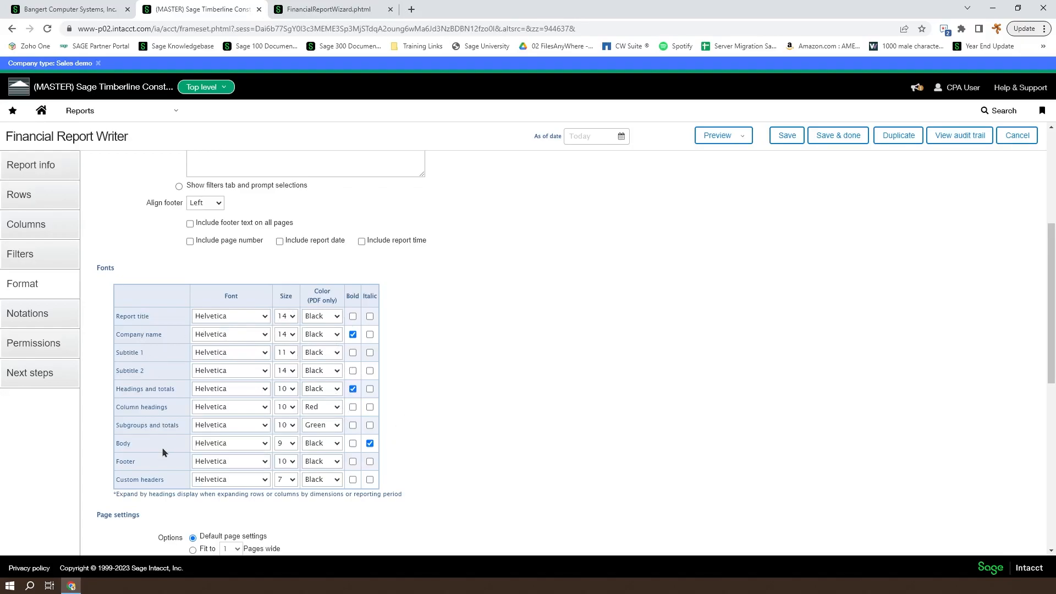
{"action": "scroll", "coordinate": [163, 452], "scroll_direction": "down", "scroll_amount": 7}
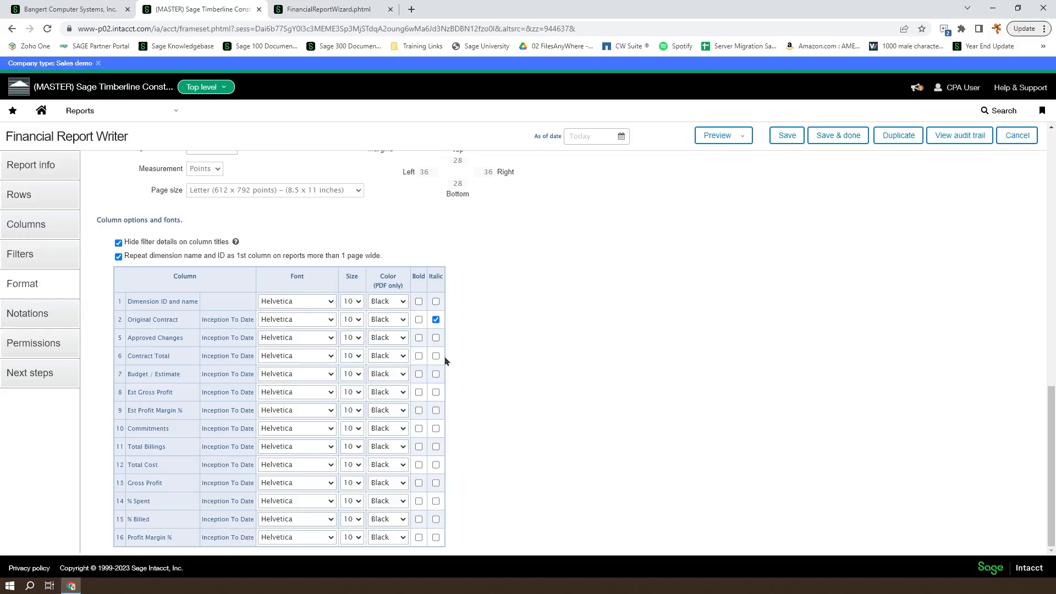
Restore custom page size, checking widths 285 and 85 and breaks on Contract Total and Est Profit Margin %
{"action": "scroll", "coordinate": [444, 357], "scroll_direction": "up", "scroll_amount": 4}
{"action": "scroll", "coordinate": [379, 363], "scroll_direction": "down", "scroll_amount": 2}
{"action": "left_click", "coordinate": [193, 234]}
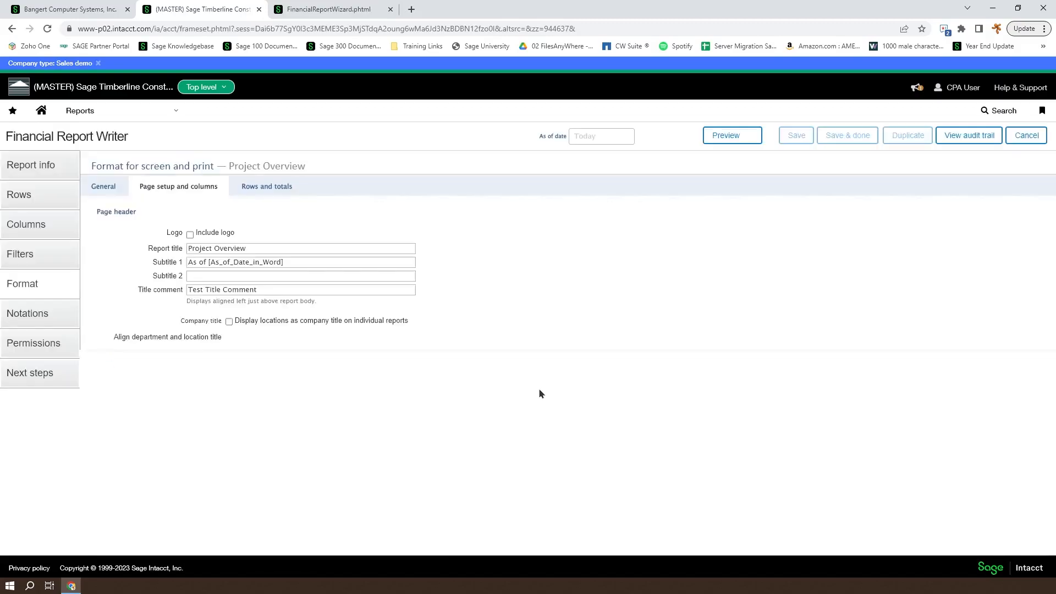
{"action": "scroll", "coordinate": [538, 394], "scroll_direction": "down", "scroll_amount": 12}
{"action": "scroll", "coordinate": [255, 216], "scroll_direction": "up", "scroll_amount": 2}
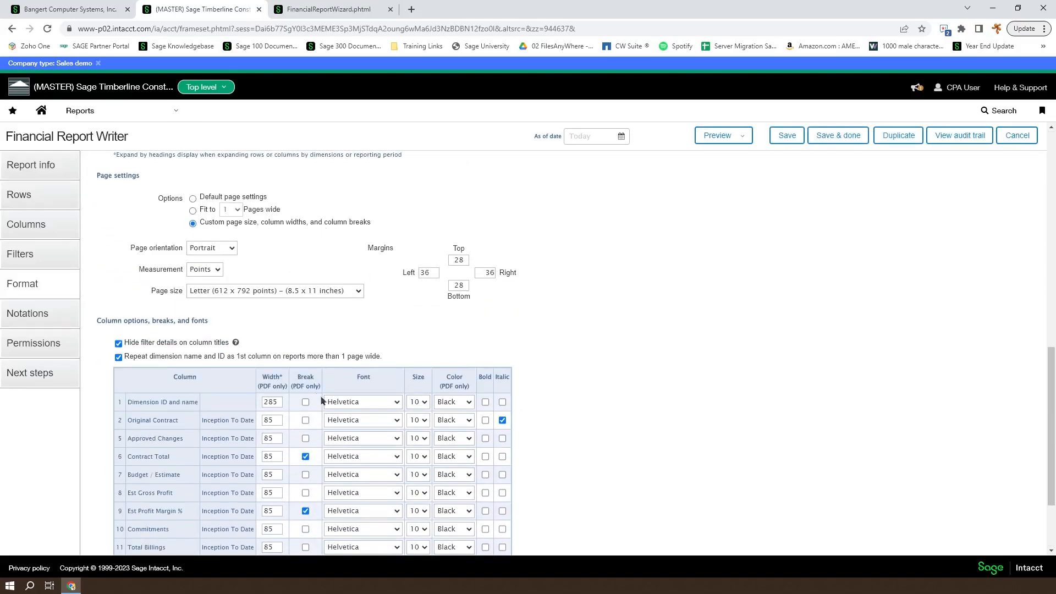
{"action": "scroll", "coordinate": [318, 390], "scroll_direction": "down", "scroll_amount": 2}
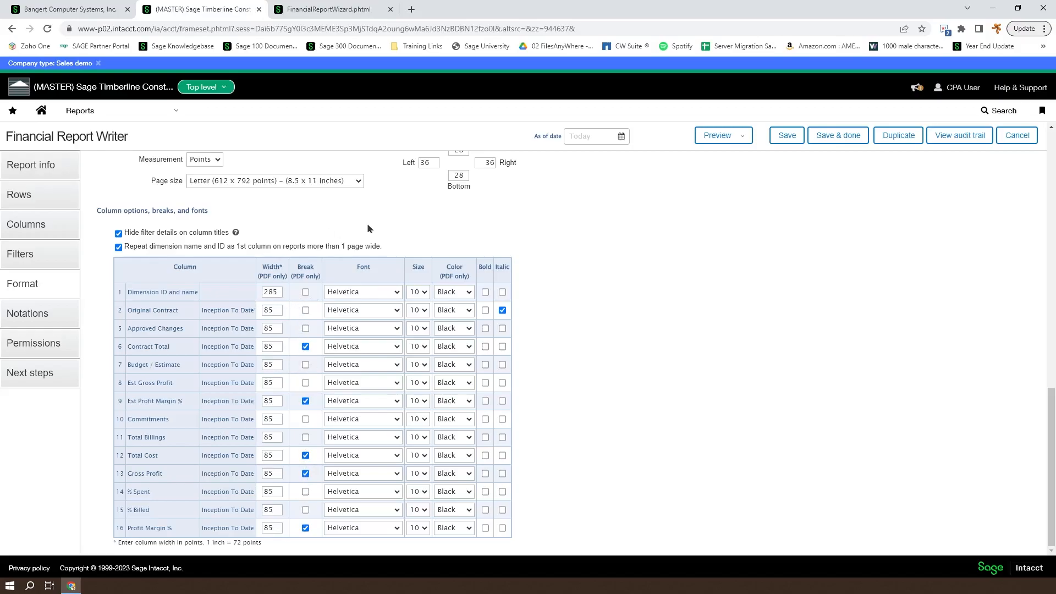
Check the Project Overview PDF preview and its rows and totals formatting before leaving the editor
{"action": "left_click", "coordinate": [327, 7]}
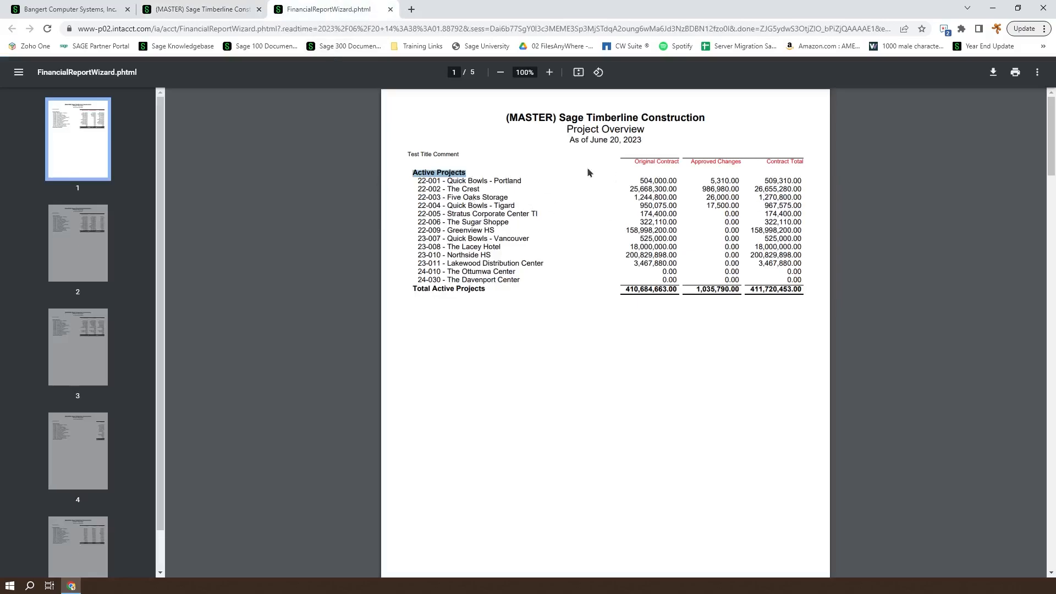
{"action": "left_click", "coordinate": [217, 9]}
{"action": "scroll", "coordinate": [178, 212], "scroll_direction": "up", "scroll_amount": 3}
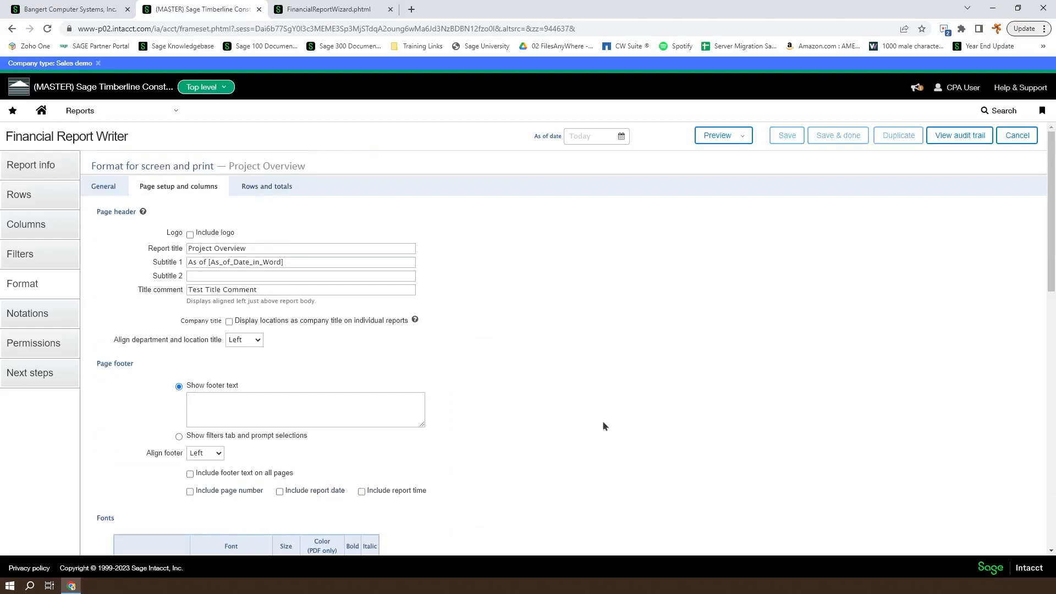
{"action": "left_click", "coordinate": [265, 187]}
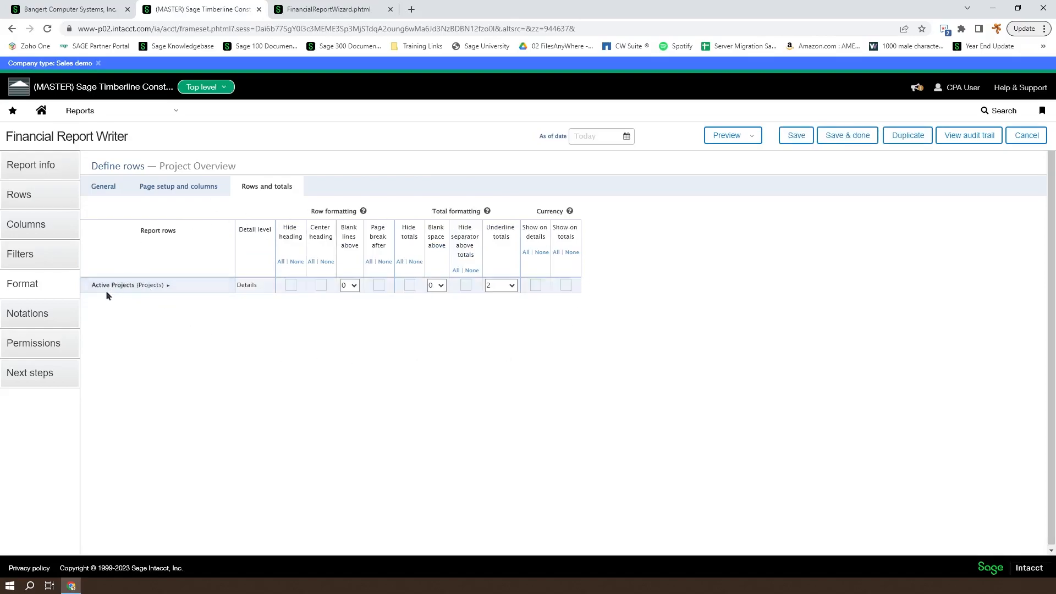
{"action": "mouse_move", "coordinate": [168, 291]}
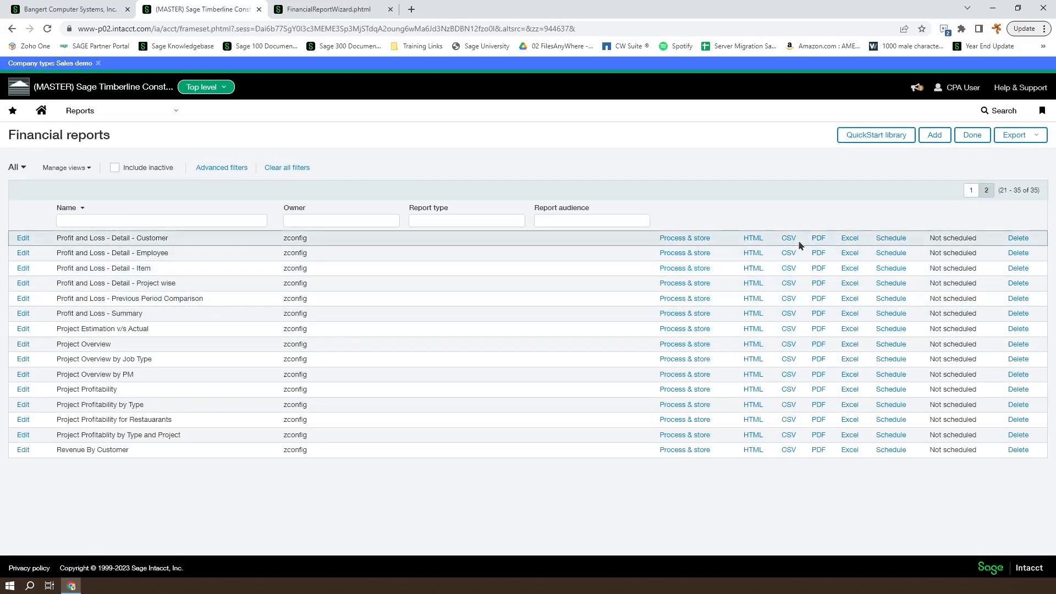
Open Balance Sheet - Condensed from page 1 of the reports list and reach its Format page setup
{"action": "left_click", "coordinate": [971, 191]}
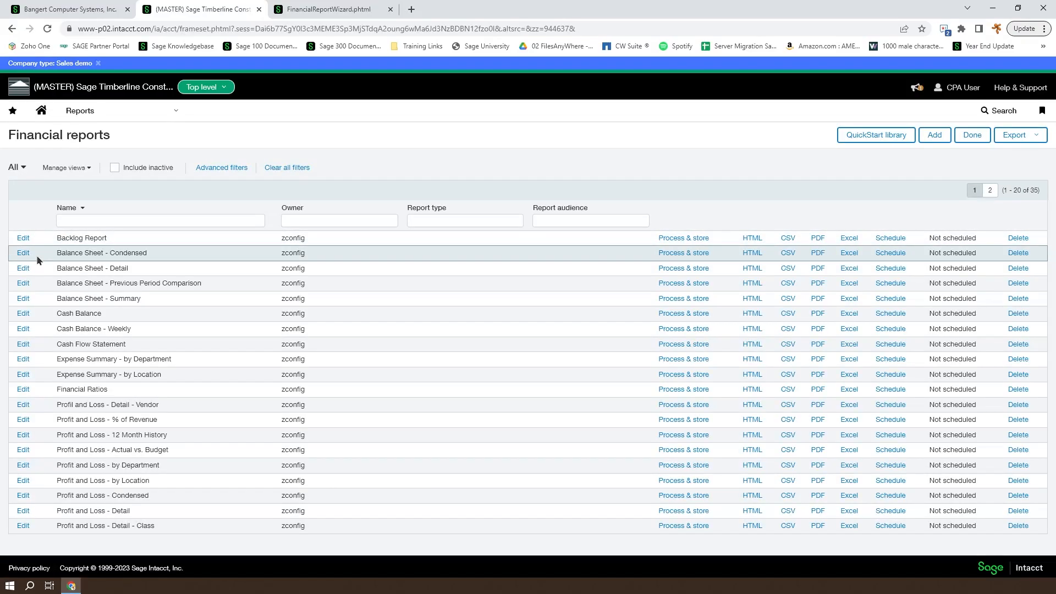
{"action": "left_click", "coordinate": [22, 255]}
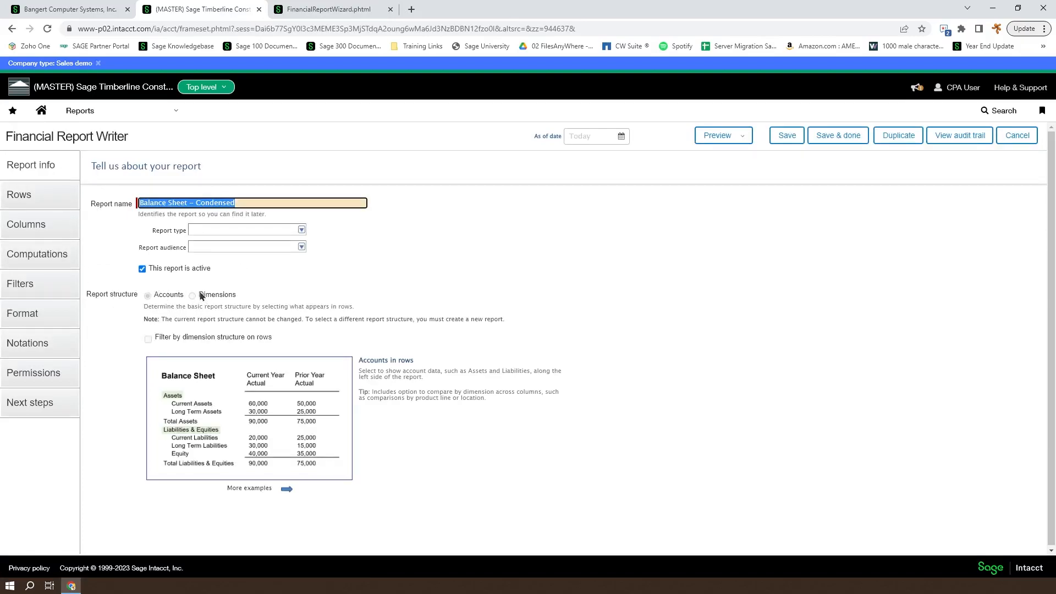
{"action": "left_click", "coordinate": [26, 224]}
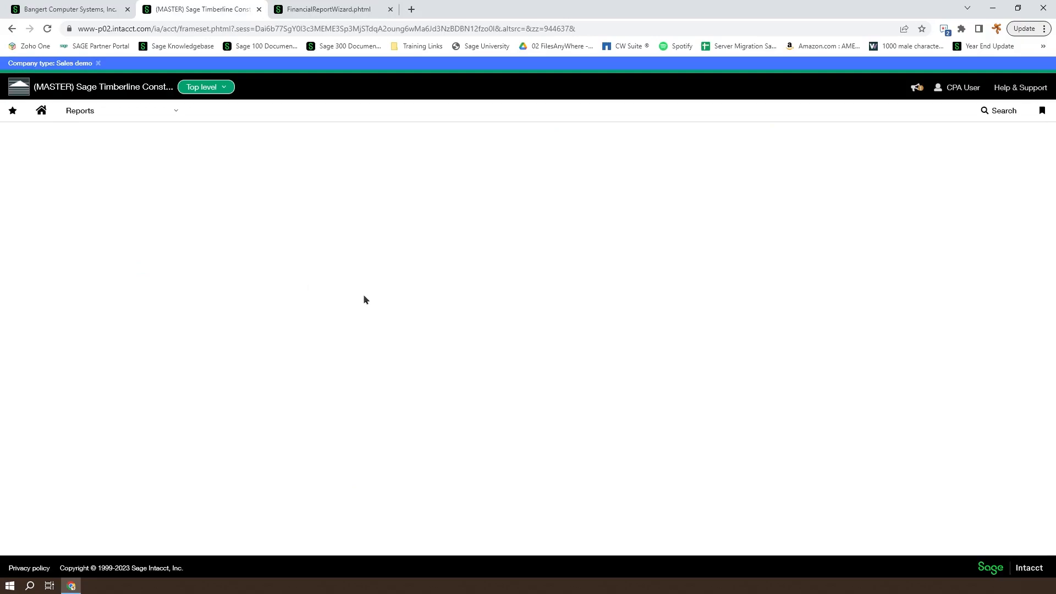
{"action": "scroll", "coordinate": [286, 276], "scroll_direction": "down", "scroll_amount": 5}
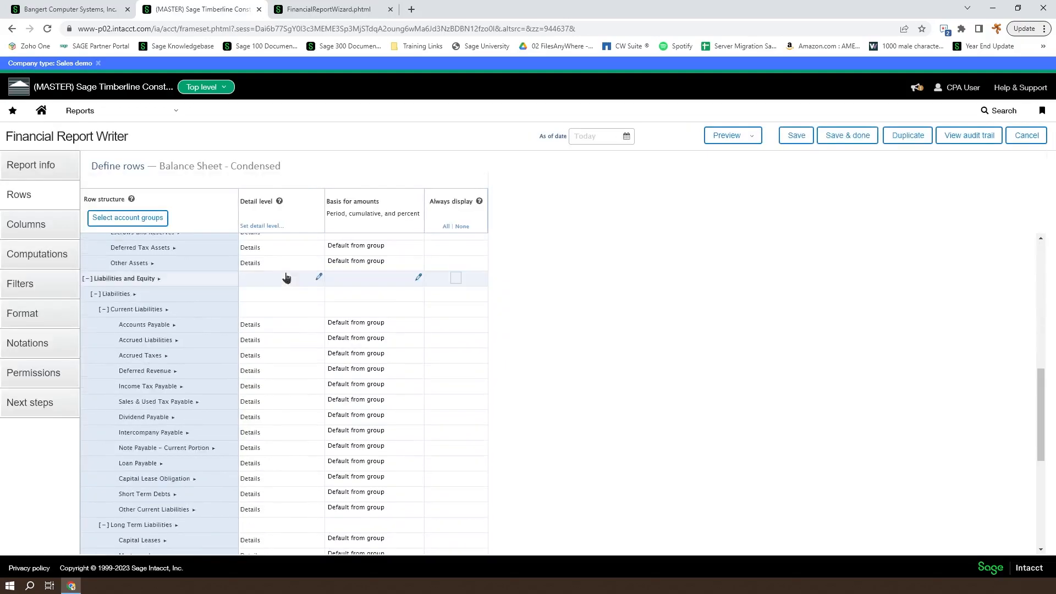
{"action": "scroll", "coordinate": [288, 278], "scroll_direction": "up", "scroll_amount": 8}
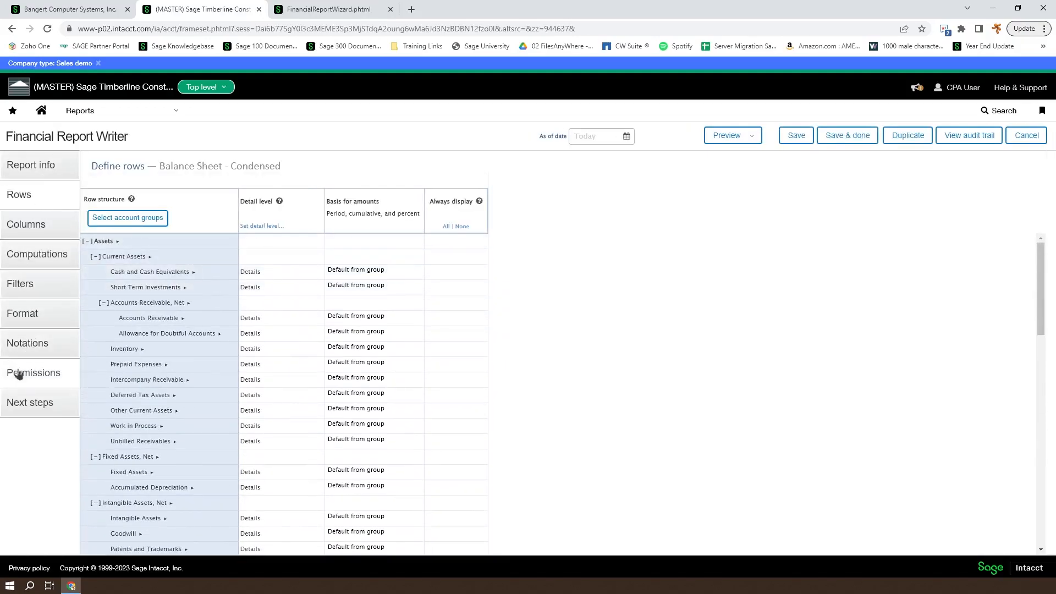
{"action": "left_click", "coordinate": [24, 313]}
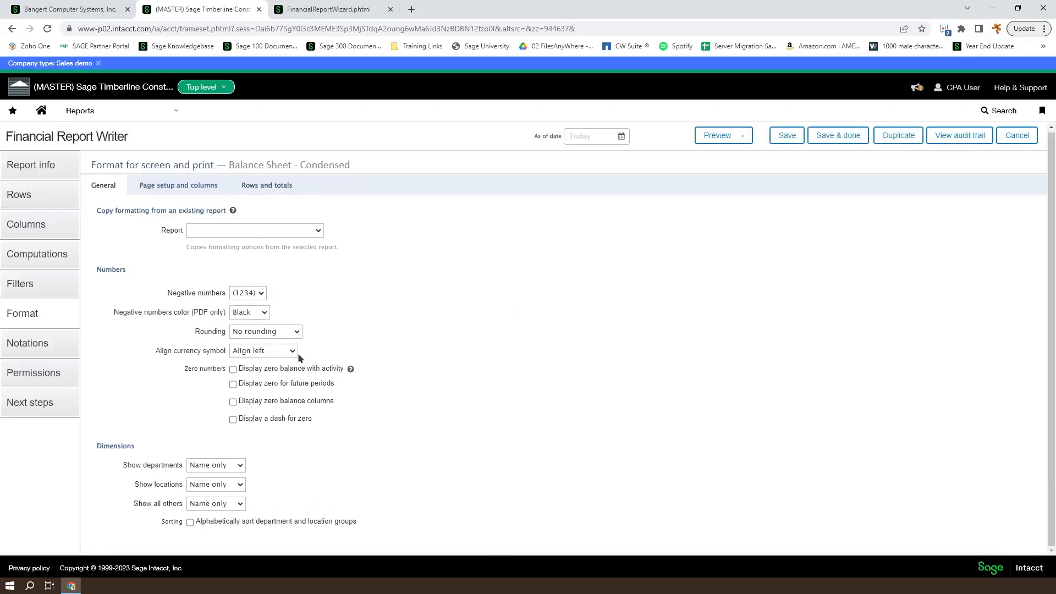
{"action": "left_click", "coordinate": [179, 189]}
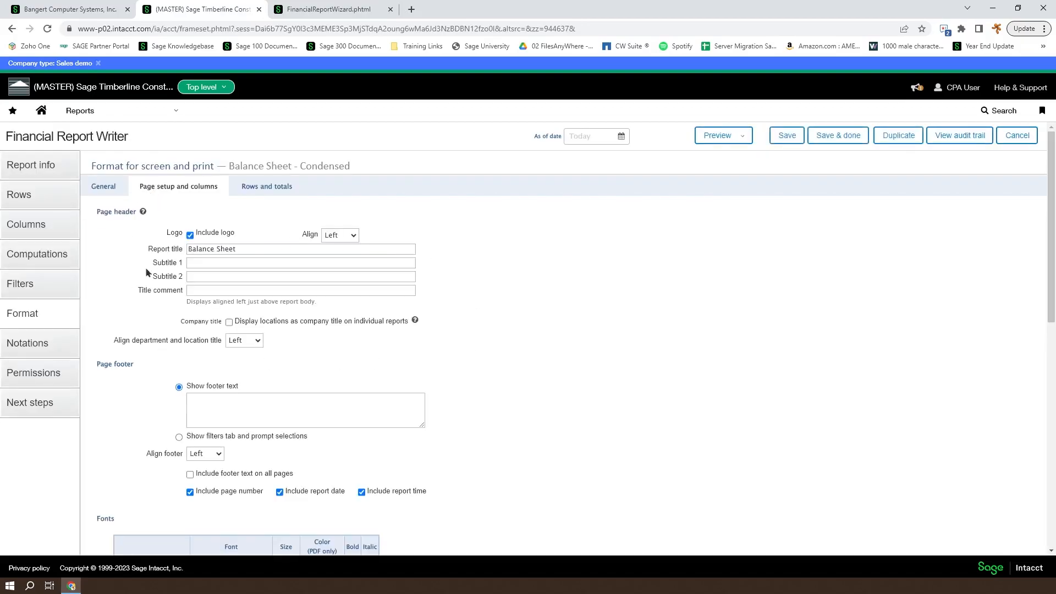
Scroll through the Letter portrait page settings and Helvetica 12 bold title and company fonts
{"action": "scroll", "coordinate": [125, 301], "scroll_direction": "down", "scroll_amount": 9}
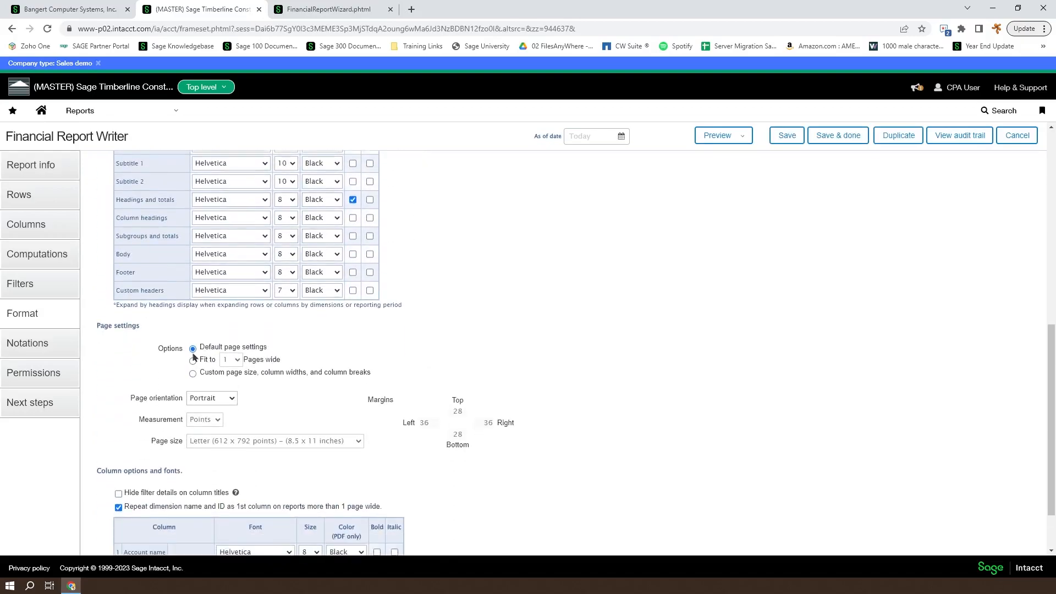
{"action": "scroll", "coordinate": [181, 357], "scroll_direction": "down", "scroll_amount": 1}
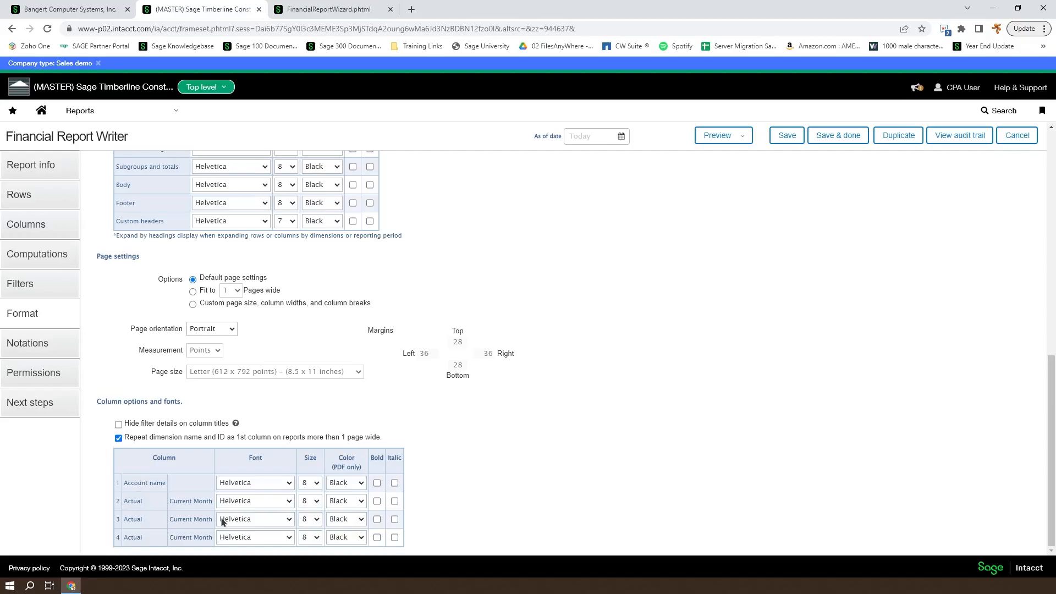
{"action": "scroll", "coordinate": [389, 482], "scroll_direction": "up", "scroll_amount": 4}
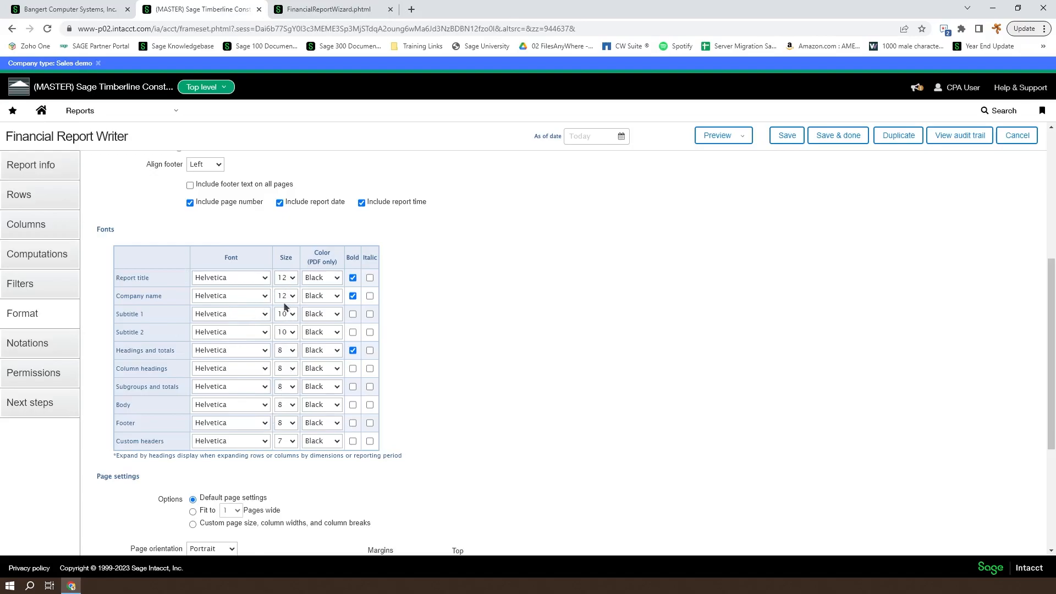
{"action": "scroll", "coordinate": [424, 392], "scroll_direction": "down", "scroll_amount": 4}
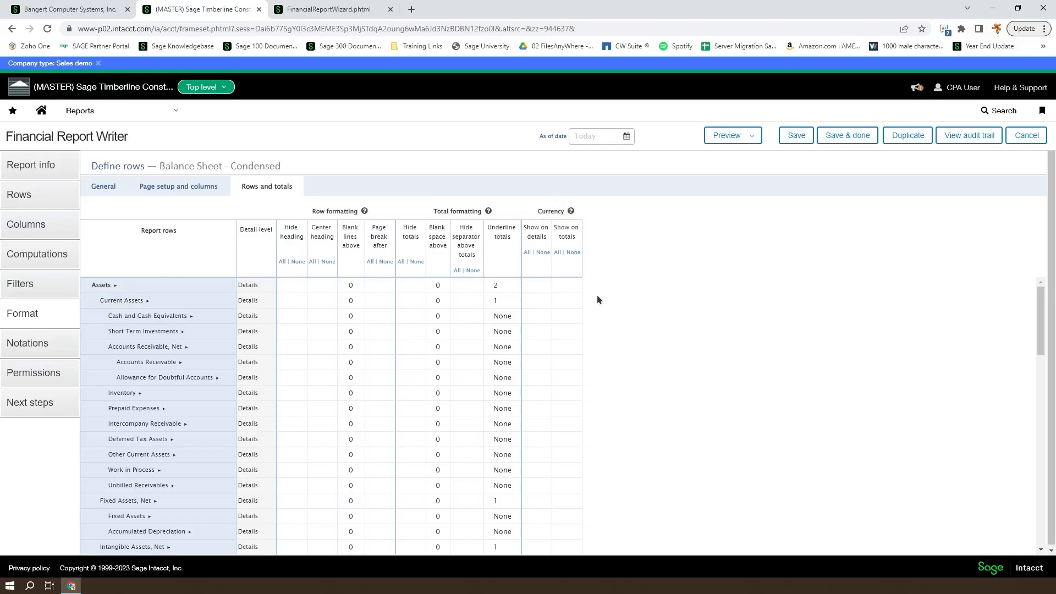
Add a page break after the Assets row and preview the report as a PDF
{"action": "left_click", "coordinate": [288, 319]}
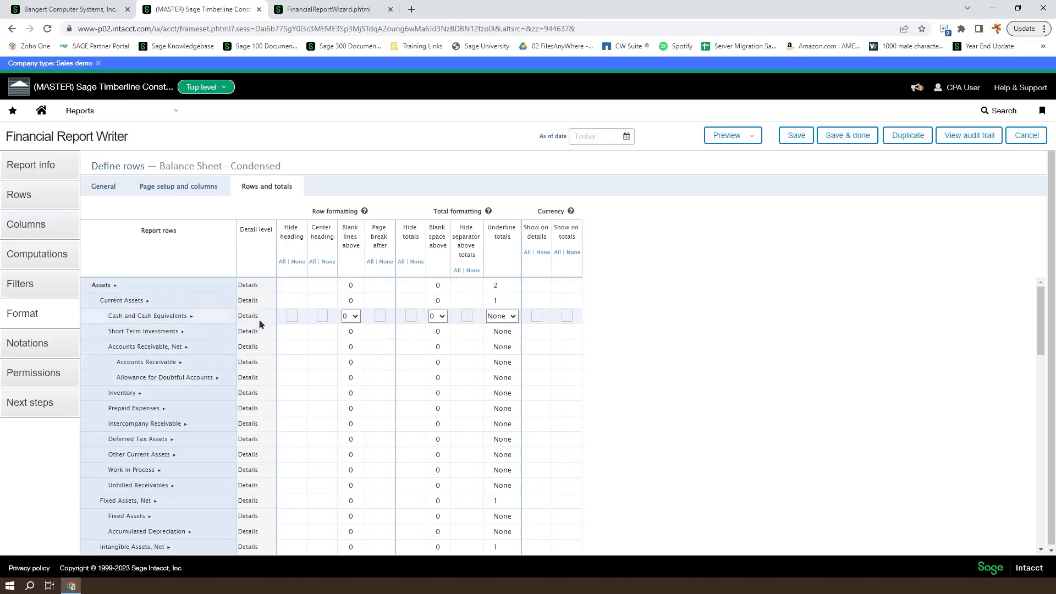
{"action": "scroll", "coordinate": [160, 379], "scroll_direction": "down", "scroll_amount": 6}
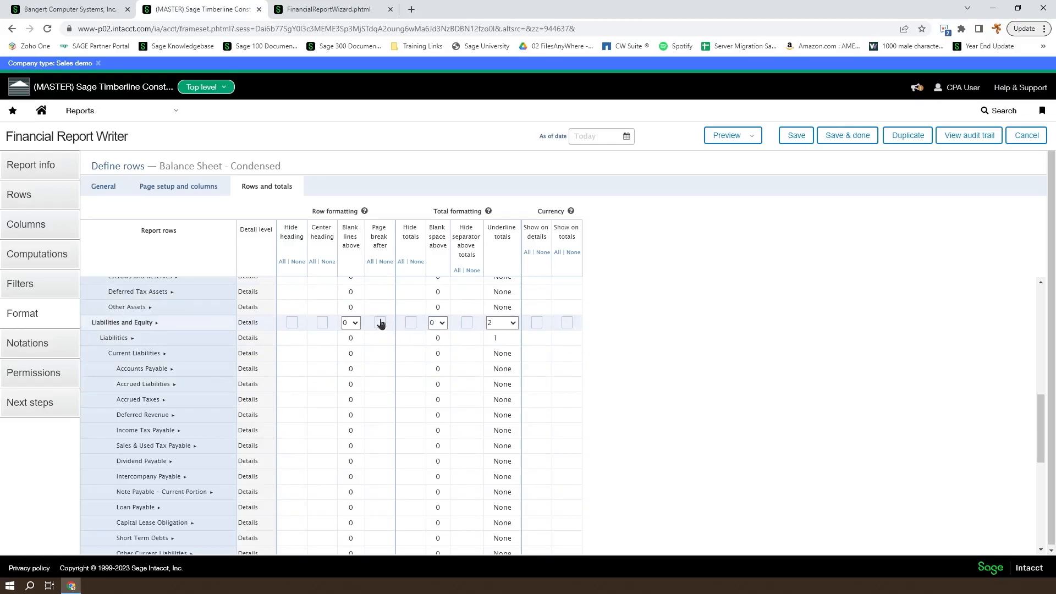
{"action": "scroll", "coordinate": [380, 323], "scroll_direction": "up", "scroll_amount": 6}
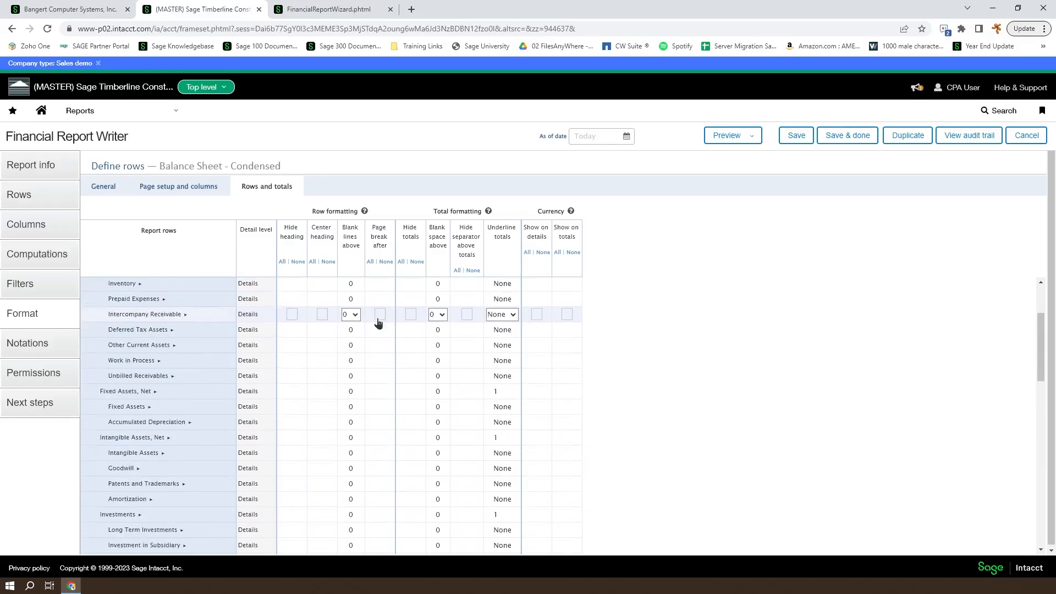
{"action": "left_click", "coordinate": [382, 287]}
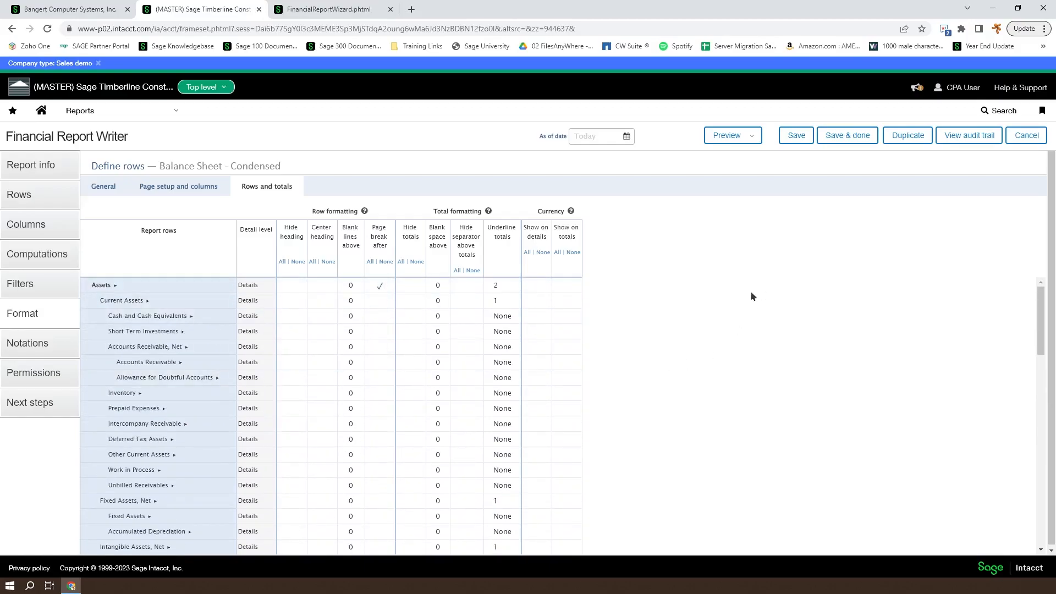
{"action": "left_click", "coordinate": [750, 135]}
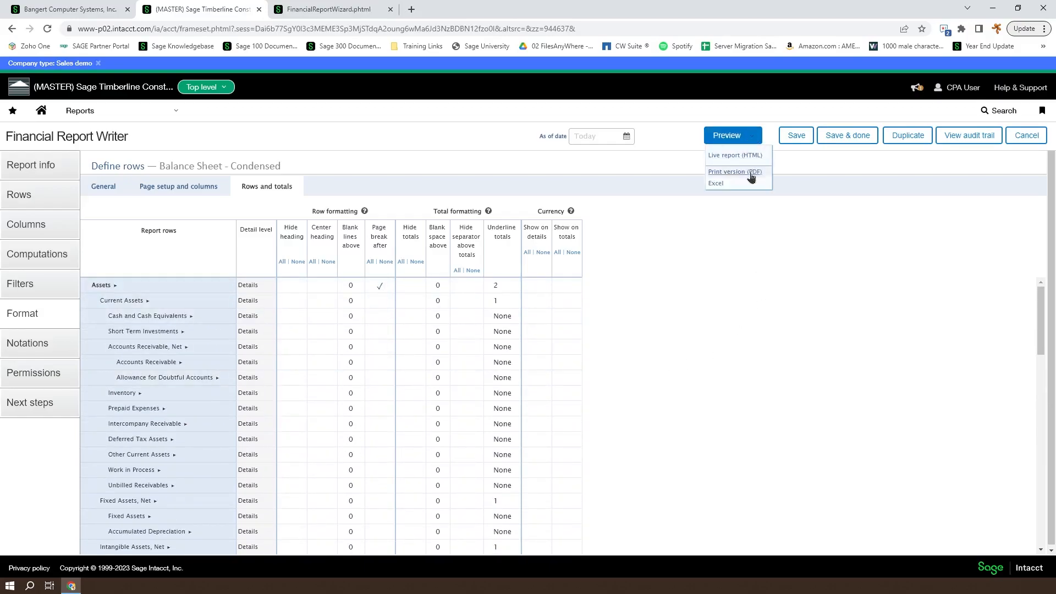
{"action": "left_click", "coordinate": [752, 174]}
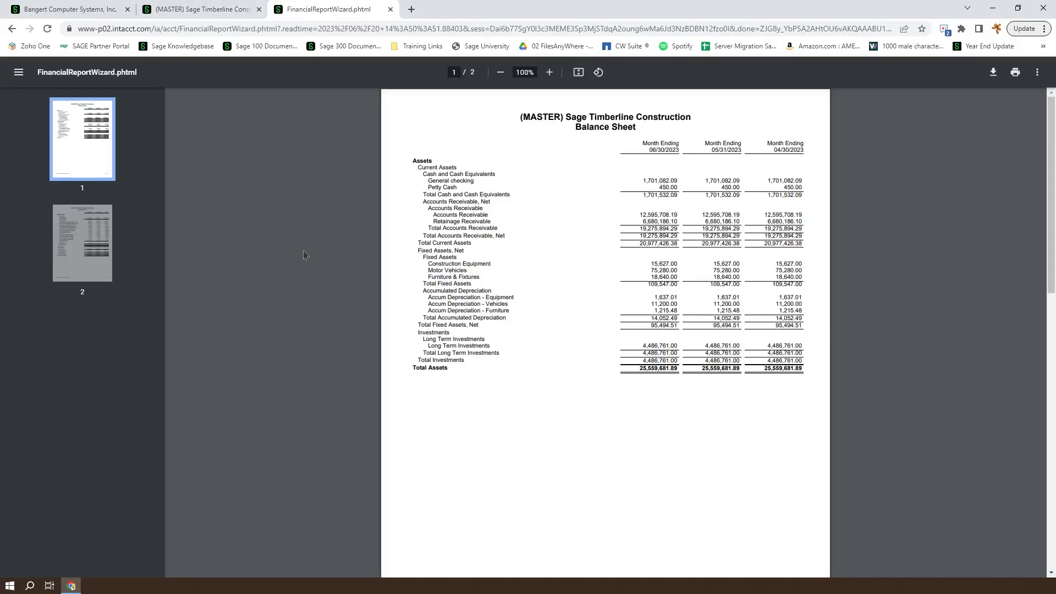
Review both pages of the page-break PDF preview and return to the row setup
{"action": "scroll", "coordinate": [459, 355], "scroll_direction": "down", "scroll_amount": 2}
{"action": "scroll", "coordinate": [440, 363], "scroll_direction": "up", "scroll_amount": 2}
{"action": "scroll", "coordinate": [609, 397], "scroll_direction": "down", "scroll_amount": 7}
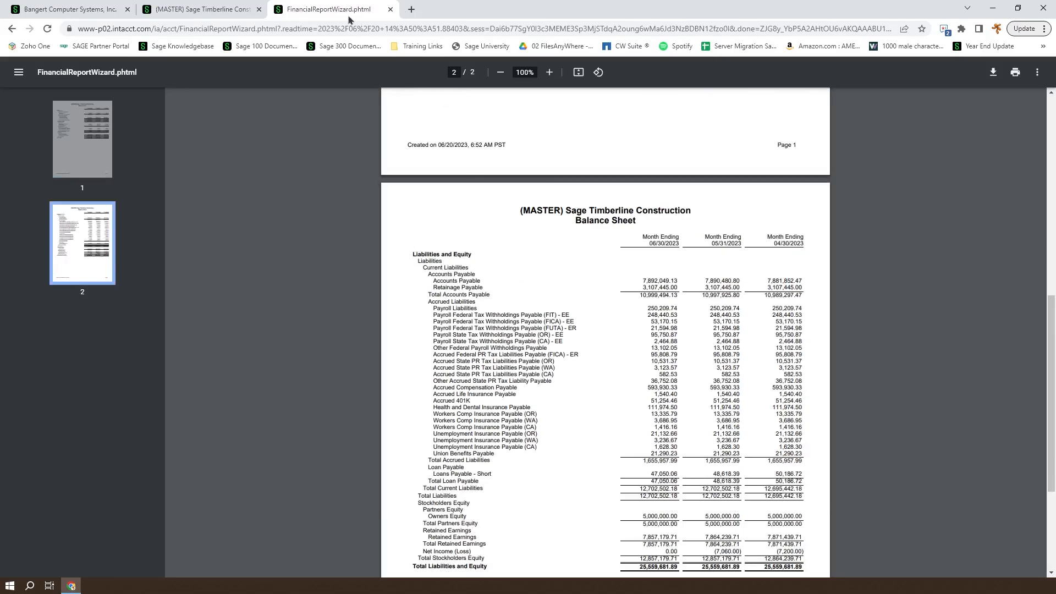
{"action": "left_click", "coordinate": [223, 8]}
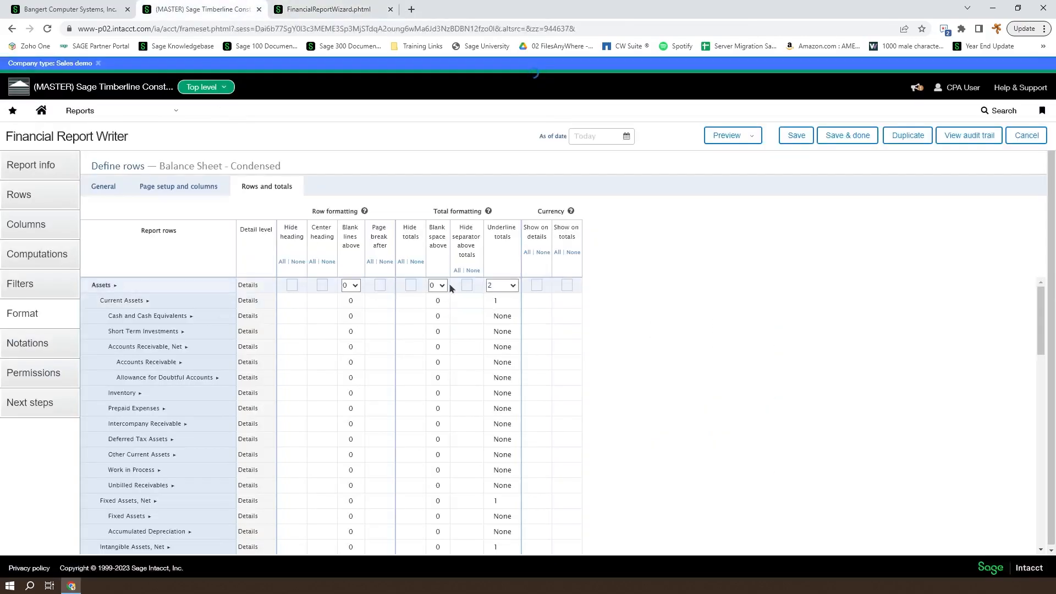
Preview the updated report as a PDF again and come back to the row setup
{"action": "left_click", "coordinate": [753, 136]}
{"action": "left_click", "coordinate": [740, 174]}
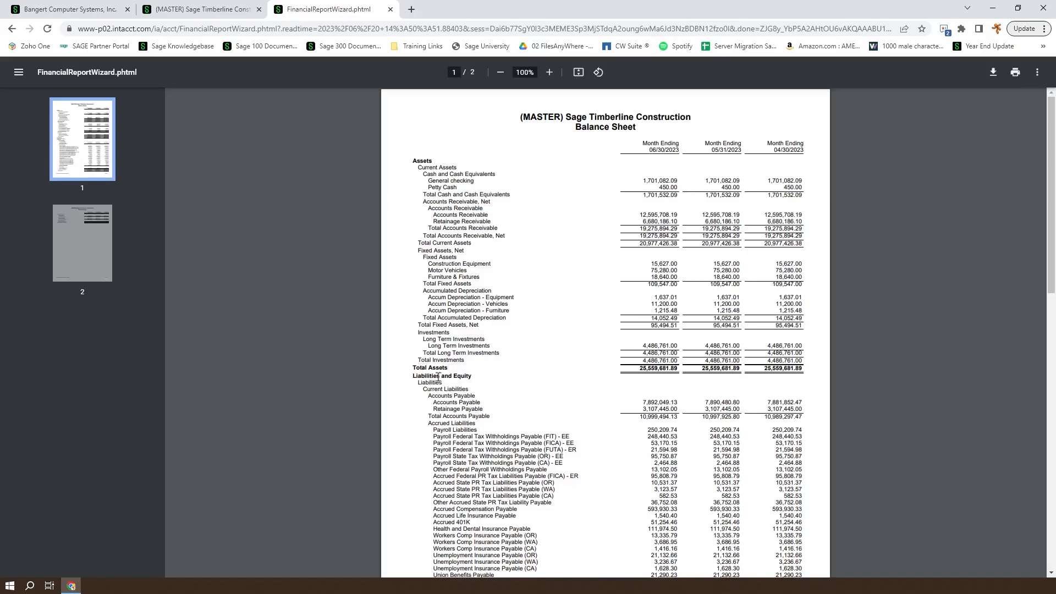
{"action": "left_click", "coordinate": [217, 11]}
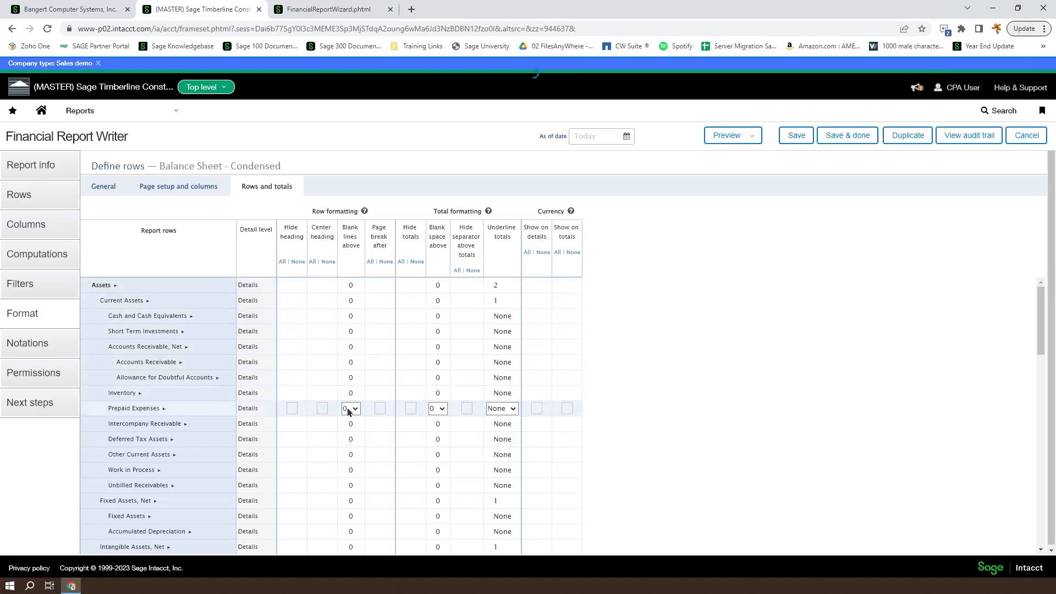
Add 2 blank lines above Liabilities and Equity and preview the result
{"action": "scroll", "coordinate": [361, 415], "scroll_direction": "down", "scroll_amount": 5}
{"action": "scroll", "coordinate": [356, 410], "scroll_direction": "down", "scroll_amount": 1}
{"action": "left_click", "coordinate": [356, 433]}
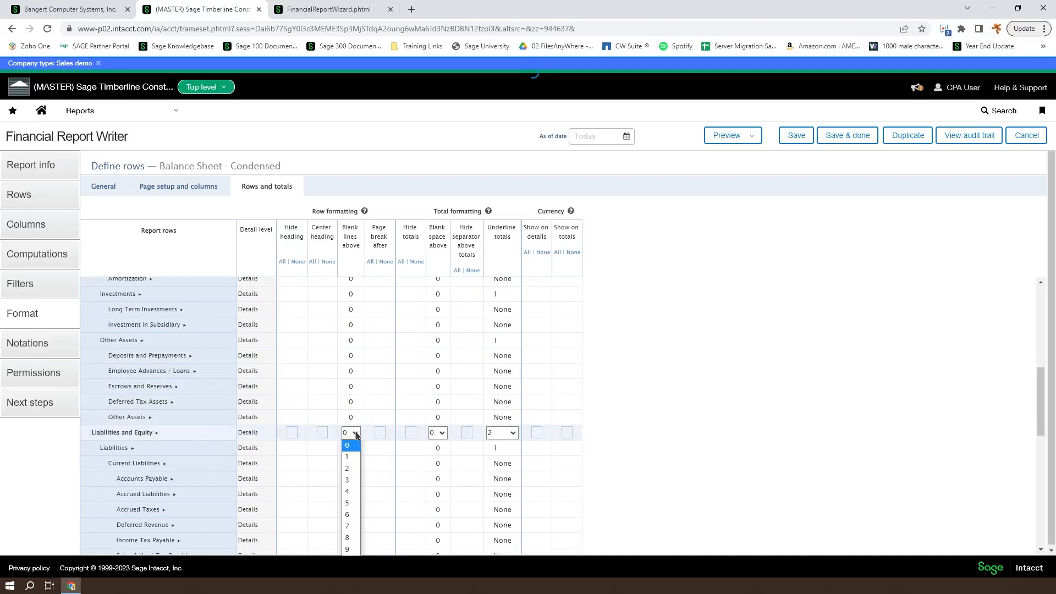
{"action": "left_click", "coordinate": [353, 468]}
{"action": "left_click", "coordinate": [751, 138]}
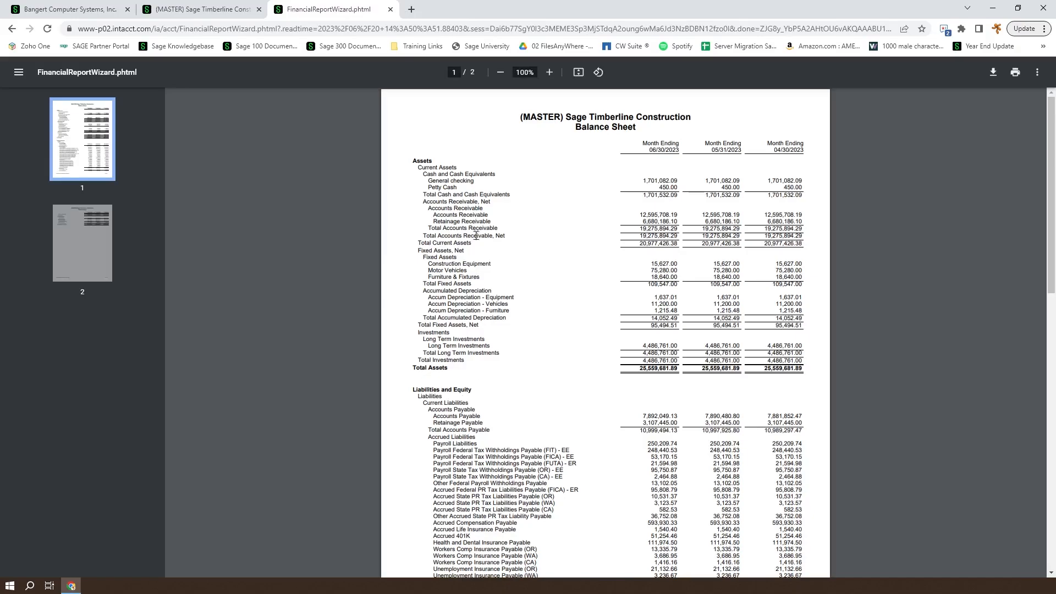
{"action": "left_click", "coordinate": [261, 6]}
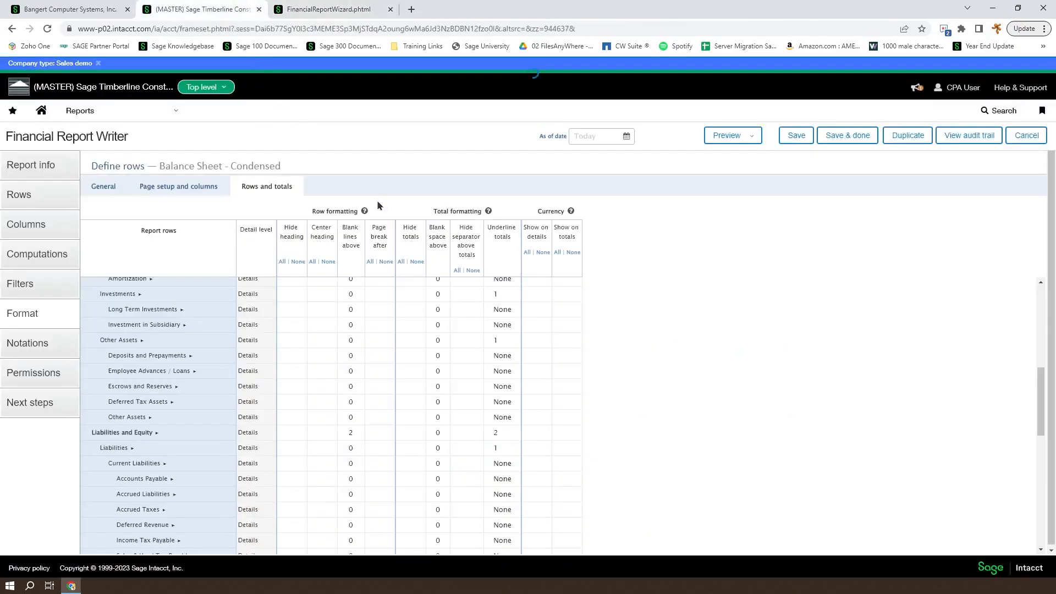
Reset Liabilities and Equity blank lines to 0 and center the Assets heading
{"action": "left_click", "coordinate": [356, 433]}
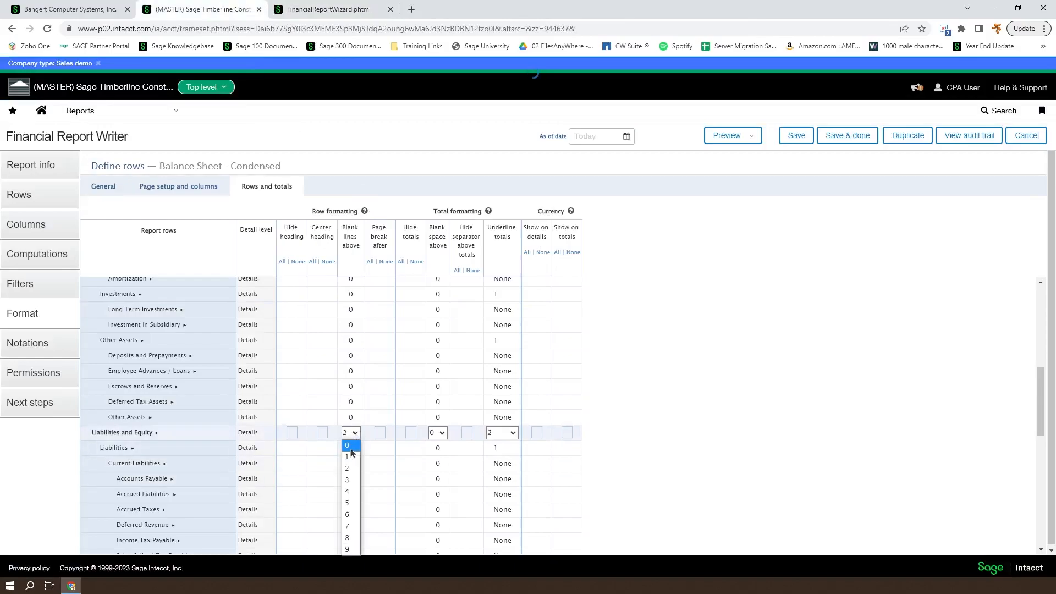
{"action": "left_click", "coordinate": [350, 444]}
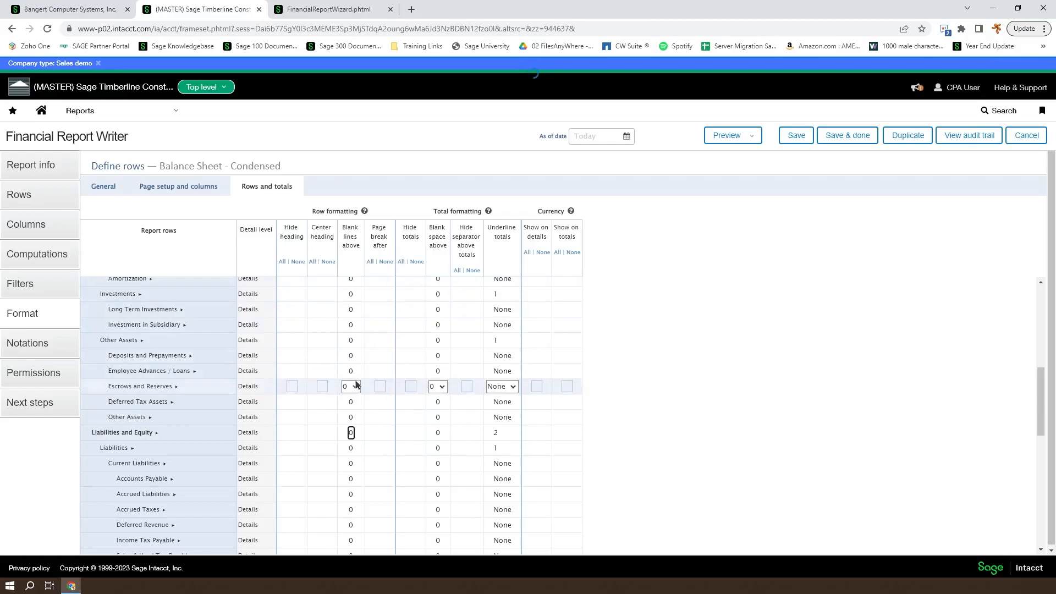
{"action": "scroll", "coordinate": [319, 357], "scroll_direction": "up", "scroll_amount": 5}
{"action": "left_click", "coordinate": [323, 285]}
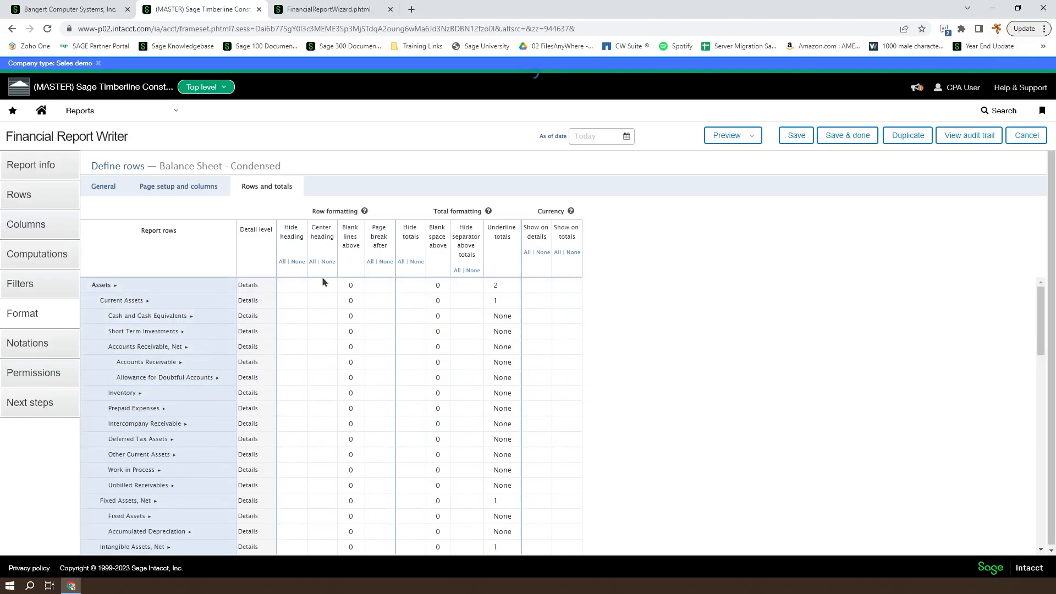
Preview the centered Assets heading as a PDF, then close the preview tab
{"action": "left_click", "coordinate": [751, 135]}
{"action": "left_click", "coordinate": [734, 172]}
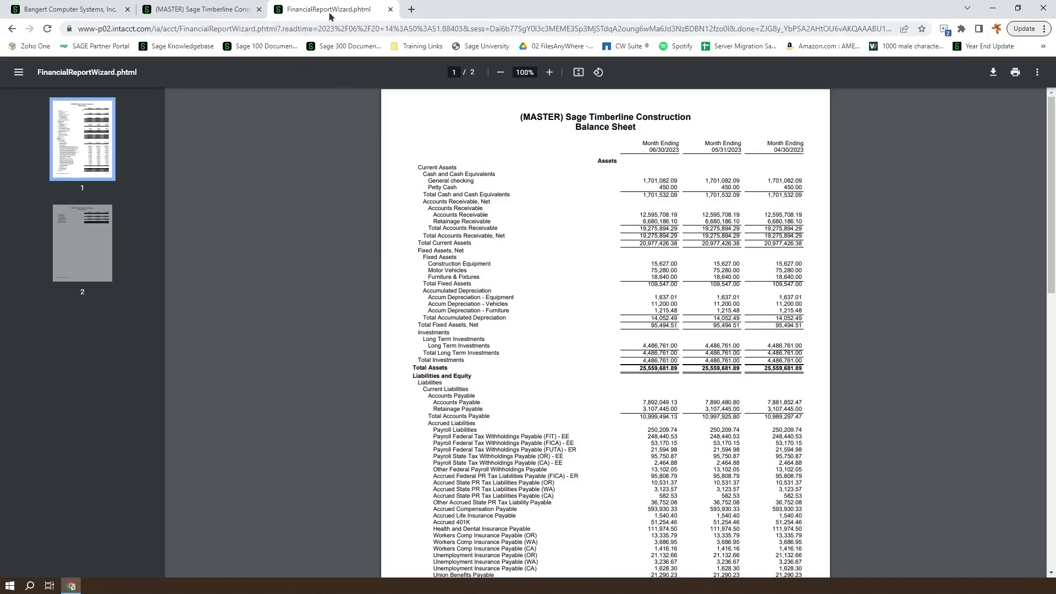
{"action": "left_click", "coordinate": [391, 9]}
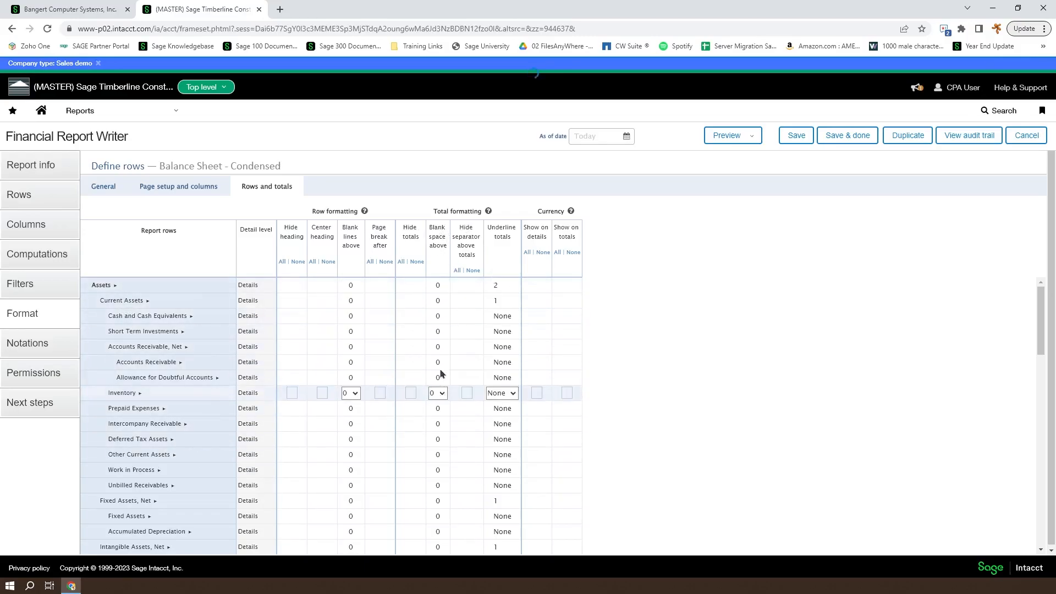
Set the blank space above the Assets total to 2, then down to 1 line
{"action": "left_click", "coordinate": [438, 285]}
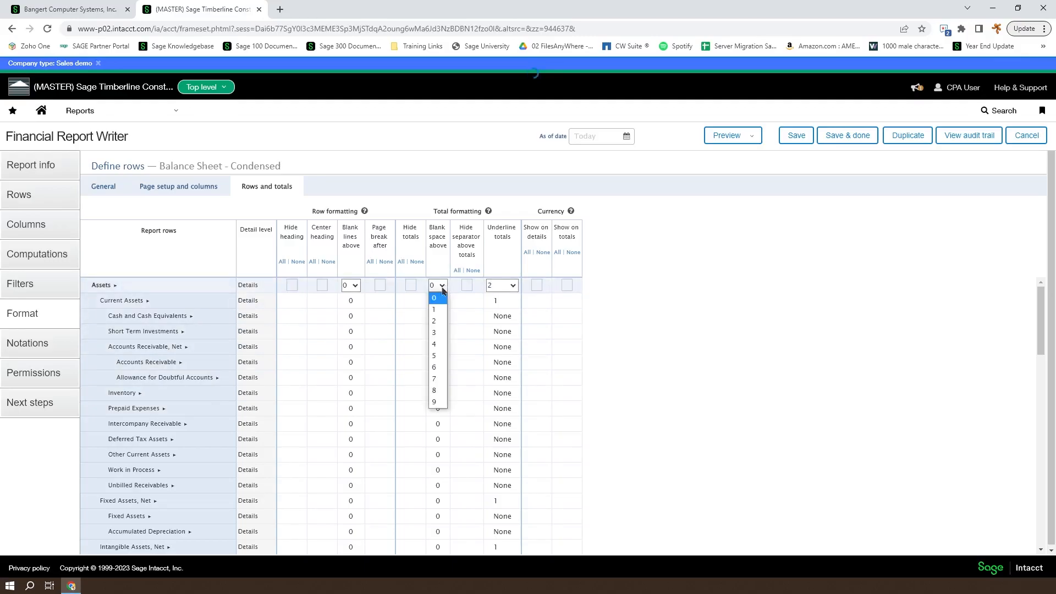
{"action": "left_click", "coordinate": [437, 311]}
{"action": "left_click", "coordinate": [438, 285]}
{"action": "left_click", "coordinate": [438, 303]}
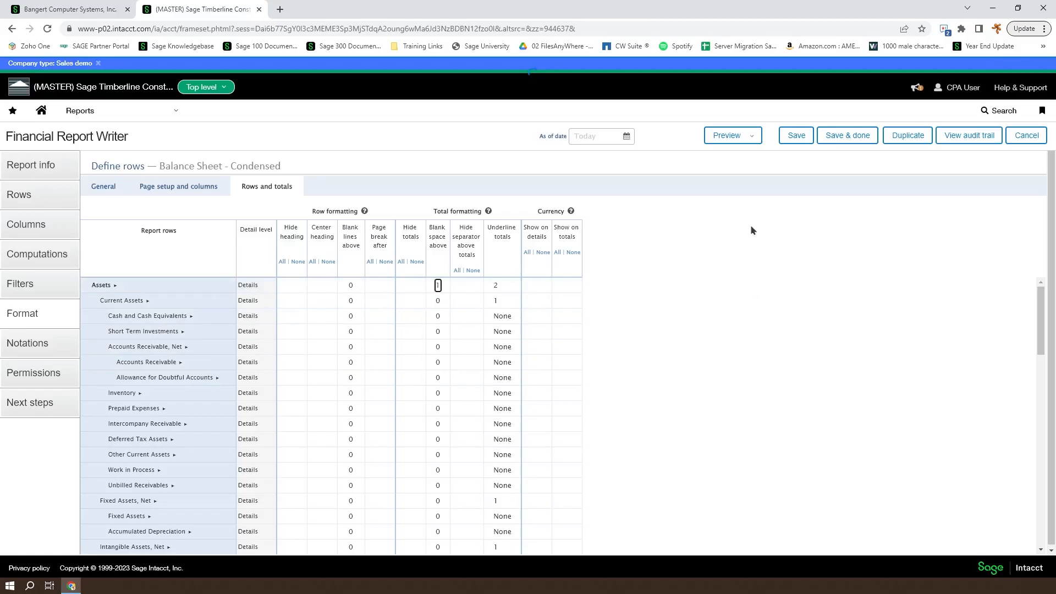
Preview the report as a PDF and return to the row setup
{"action": "left_click", "coordinate": [751, 139]}
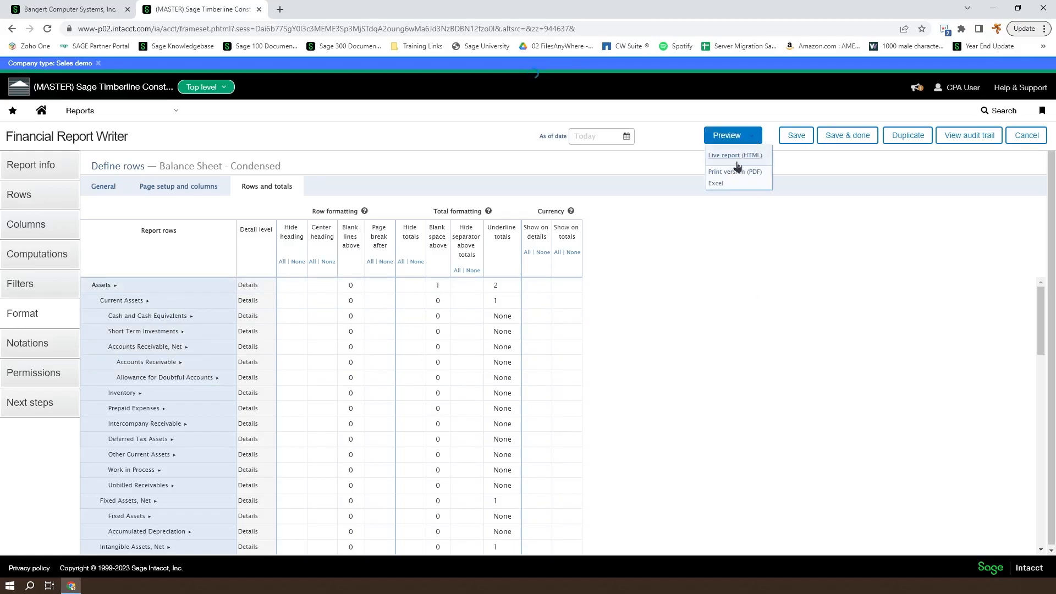
{"action": "left_click", "coordinate": [737, 172]}
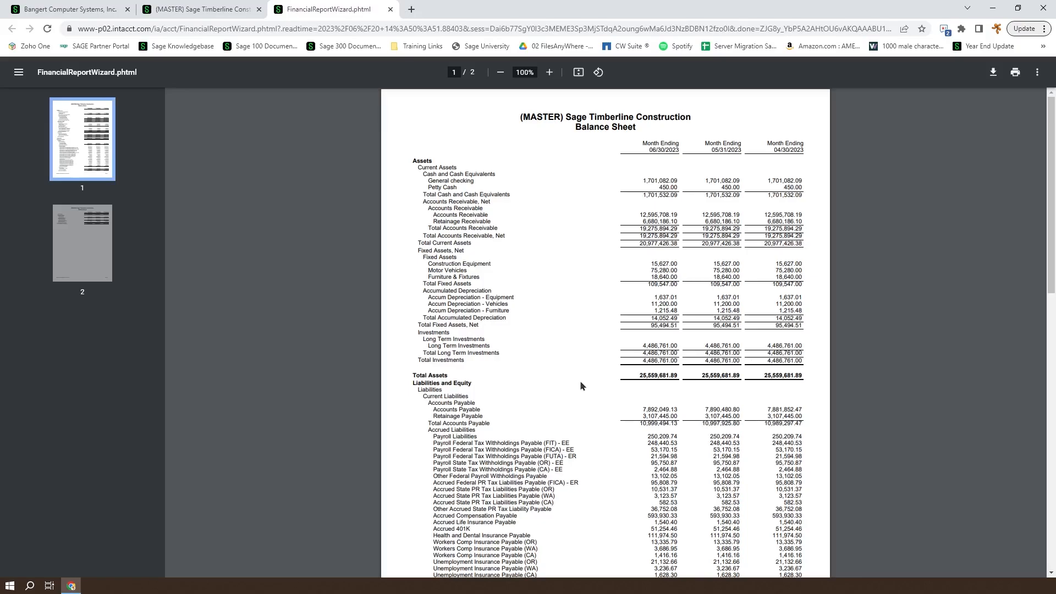
{"action": "left_click", "coordinate": [224, 10]}
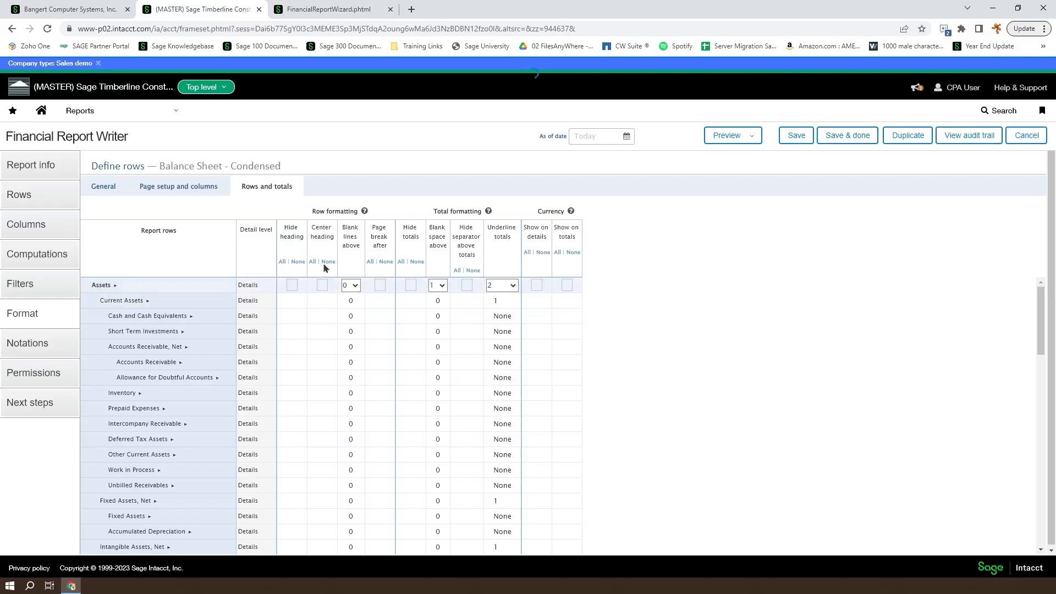
Remove the blank space above the Assets total, setting it back to 0
{"action": "left_click", "coordinate": [437, 285]}
{"action": "left_click", "coordinate": [436, 299]}
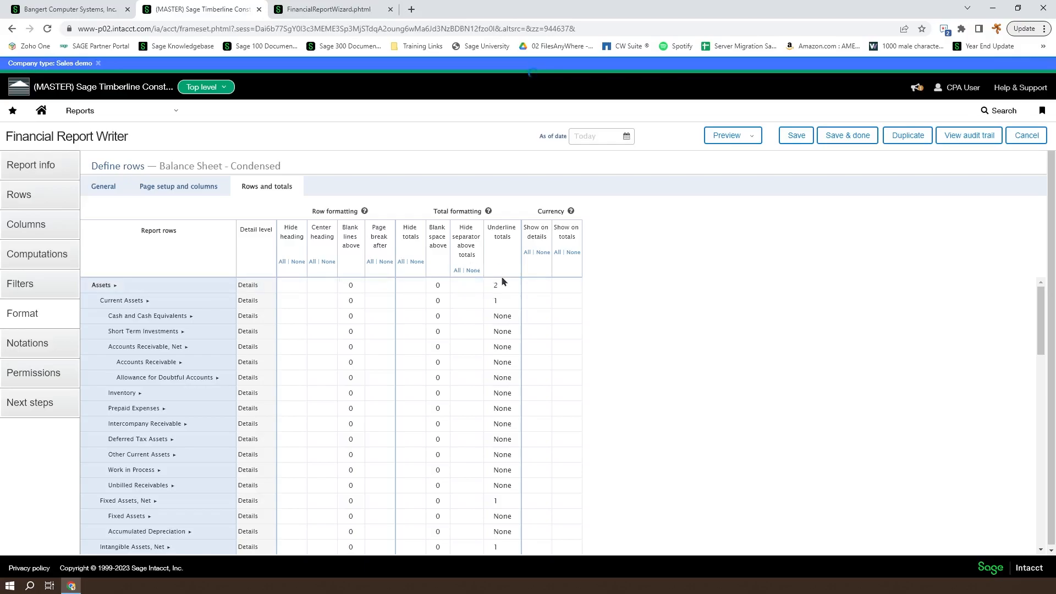
{"action": "left_click", "coordinate": [534, 306]}
Show the currency symbol on the Assets totals and preview the report as PDF
{"action": "mouse_move", "coordinate": [539, 288]}
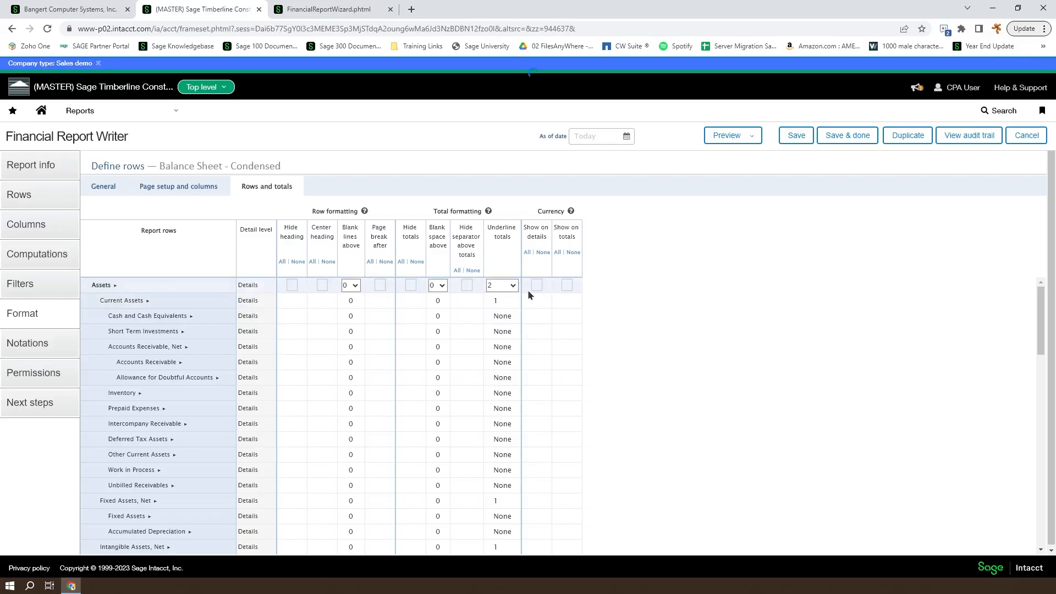
{"action": "scroll", "coordinate": [569, 423], "scroll_direction": "down", "scroll_amount": 1}
{"action": "scroll", "coordinate": [569, 423], "scroll_direction": "down", "scroll_amount": 10}
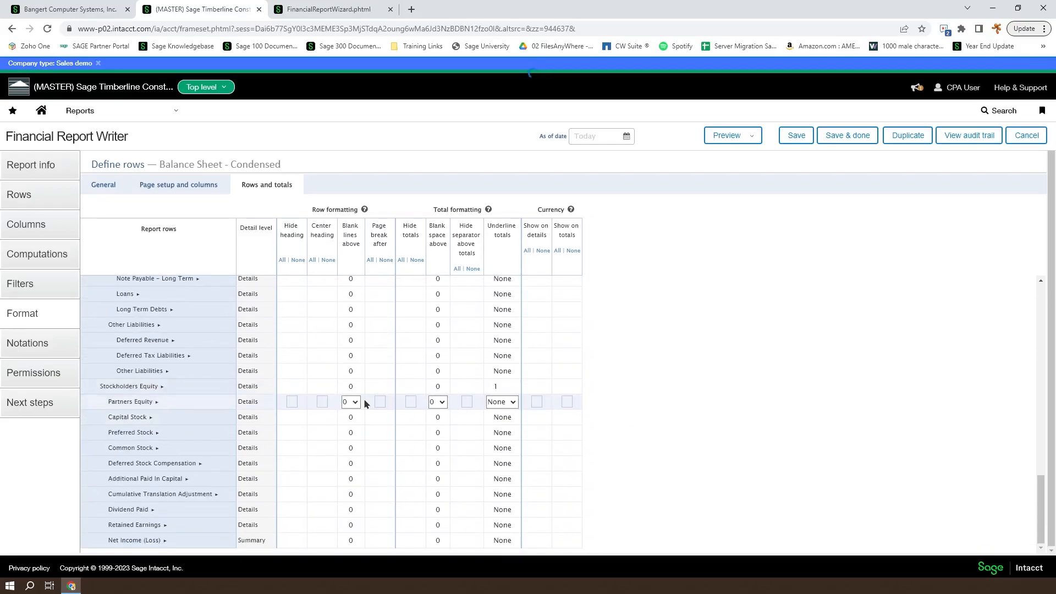
{"action": "scroll", "coordinate": [384, 392], "scroll_direction": "up", "scroll_amount": 8}
{"action": "scroll", "coordinate": [384, 392], "scroll_direction": "up", "scroll_amount": 3}
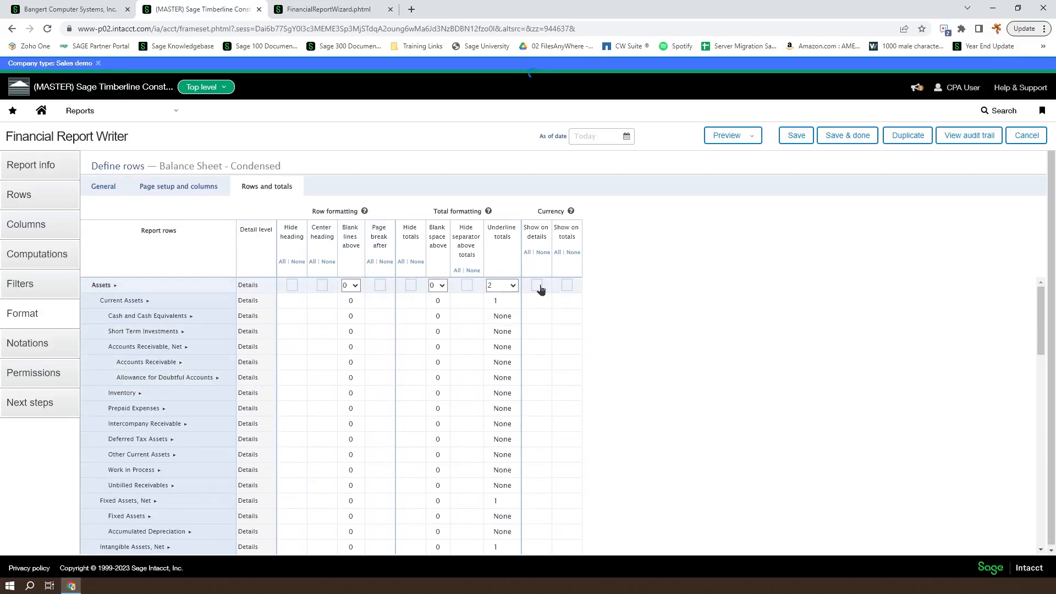
{"action": "left_click", "coordinate": [567, 285]}
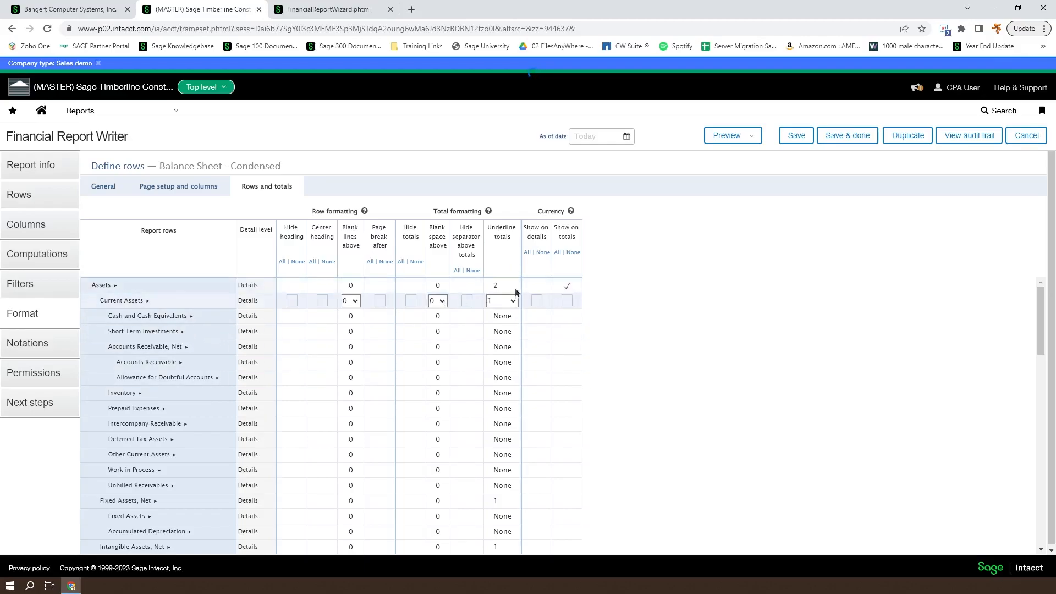
{"action": "left_click", "coordinate": [751, 136]}
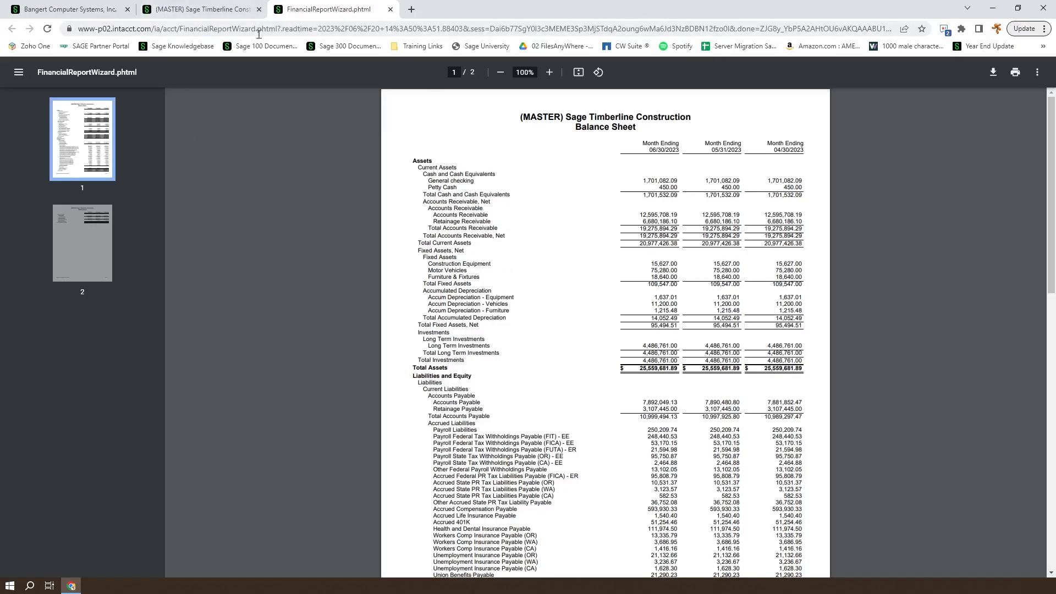
Close the PDF preview and scroll the rows grid back to the top
{"action": "left_click", "coordinate": [390, 9]}
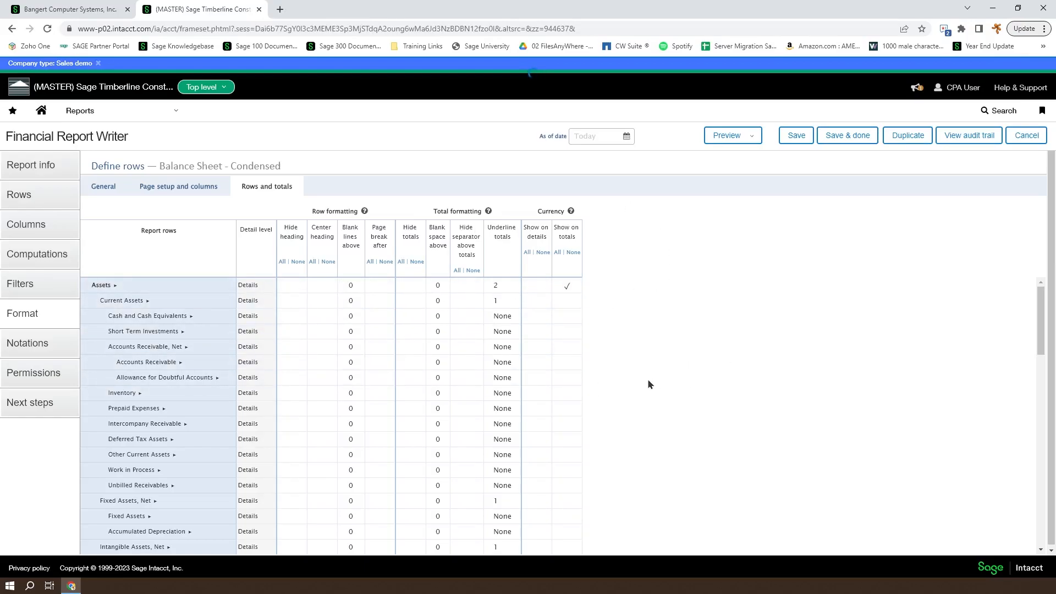
{"action": "scroll", "coordinate": [648, 379], "scroll_direction": "down", "scroll_amount": 9}
{"action": "scroll", "coordinate": [647, 378], "scroll_direction": "up", "scroll_amount": 8}
{"action": "scroll", "coordinate": [648, 380], "scroll_direction": "up", "scroll_amount": 1}
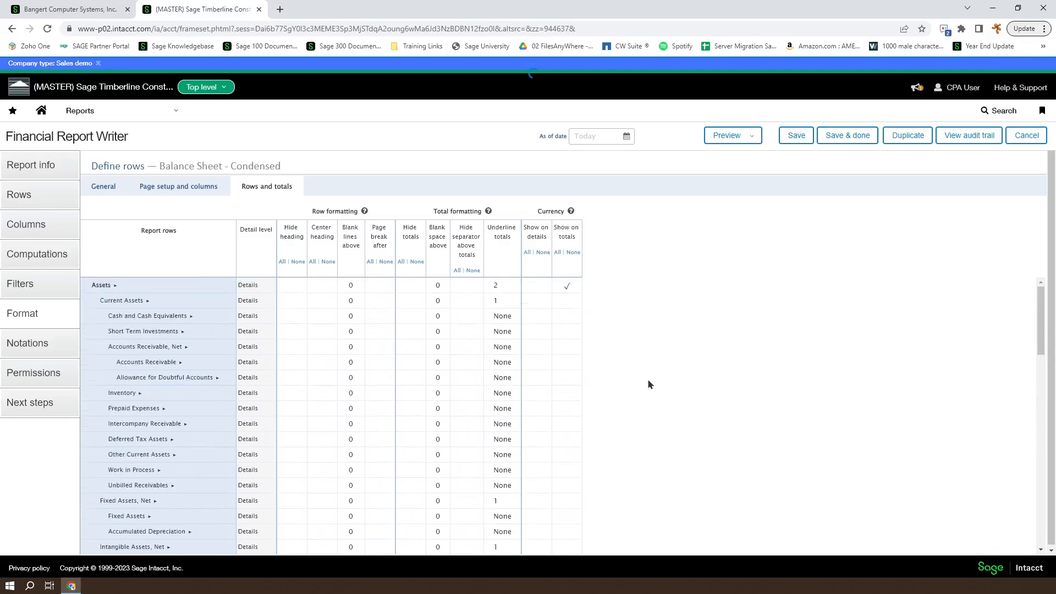